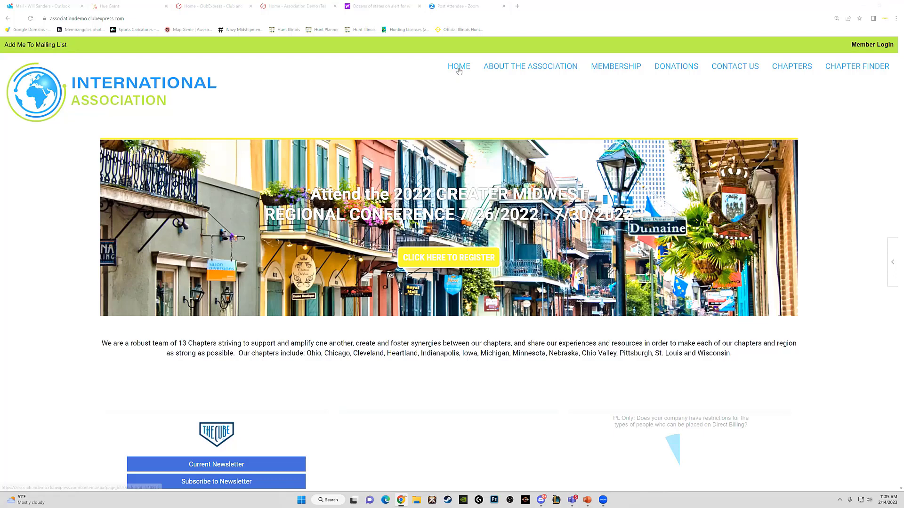
- Visit the association's Membership and Donations pages, ending on Contact Us with officer contacts
mouse_move(517, 70)
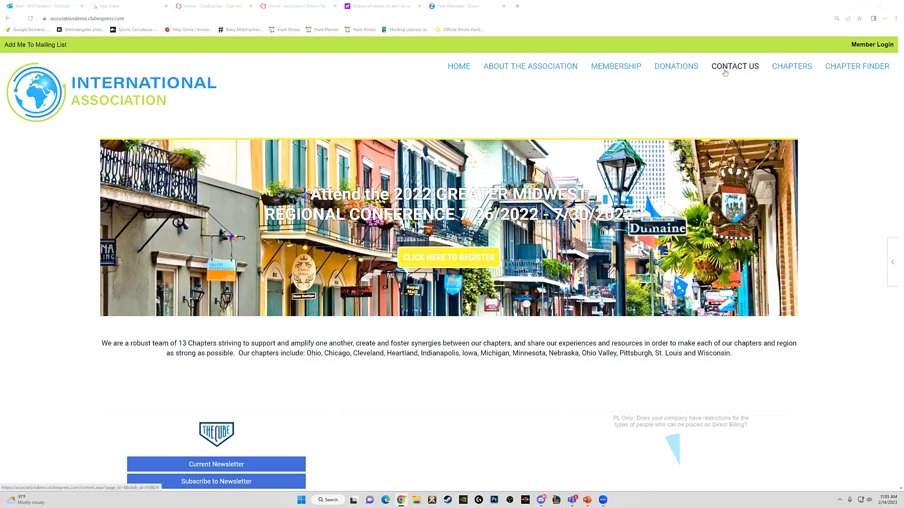
mouse_move(775, 67)
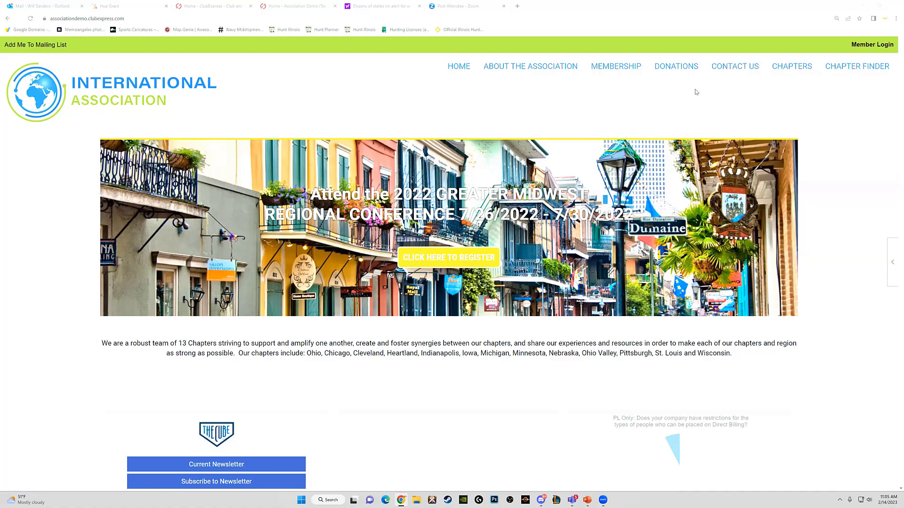
scroll(696, 92, down, 1)
scroll(696, 93, down, 5)
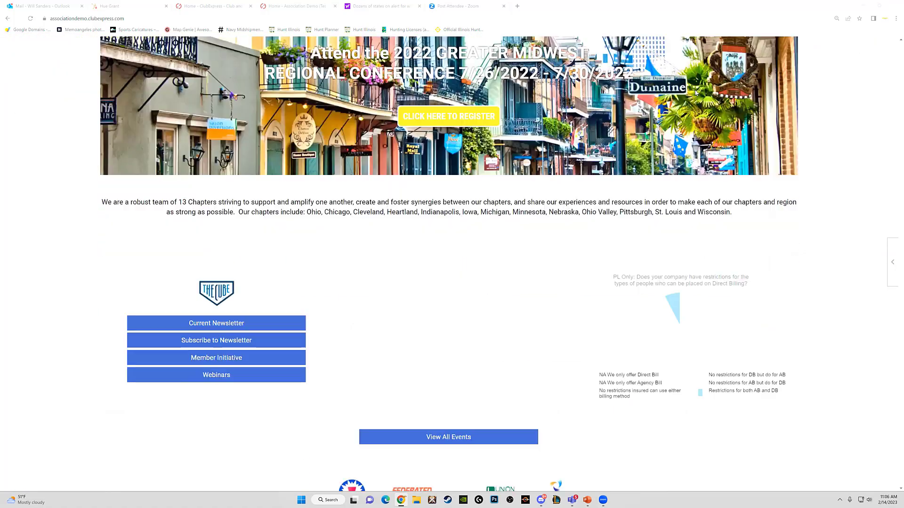
scroll(699, 89, up, 5)
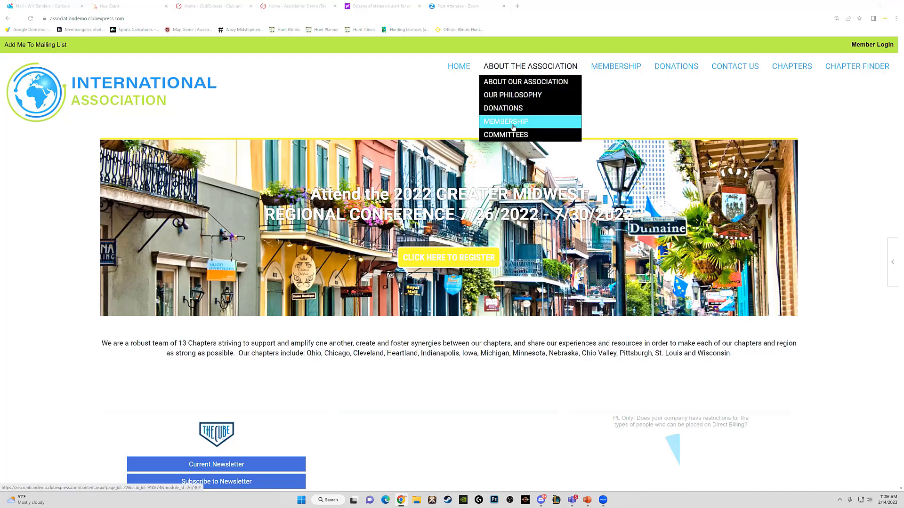
click(612, 68)
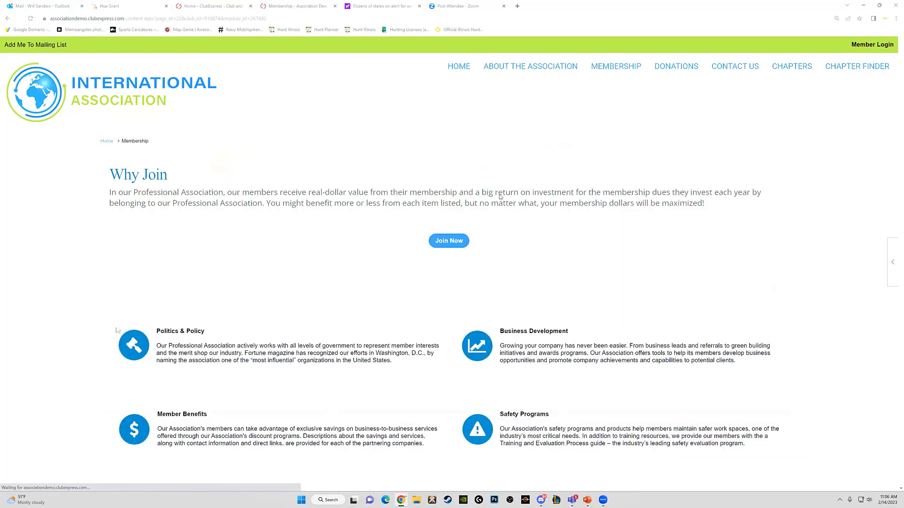
scroll(498, 198, down, 1)
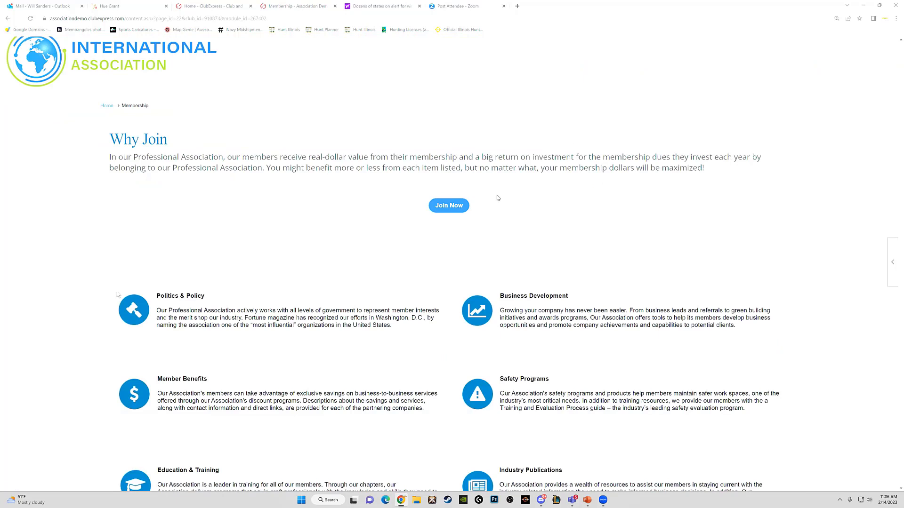
scroll(498, 197, up, 1)
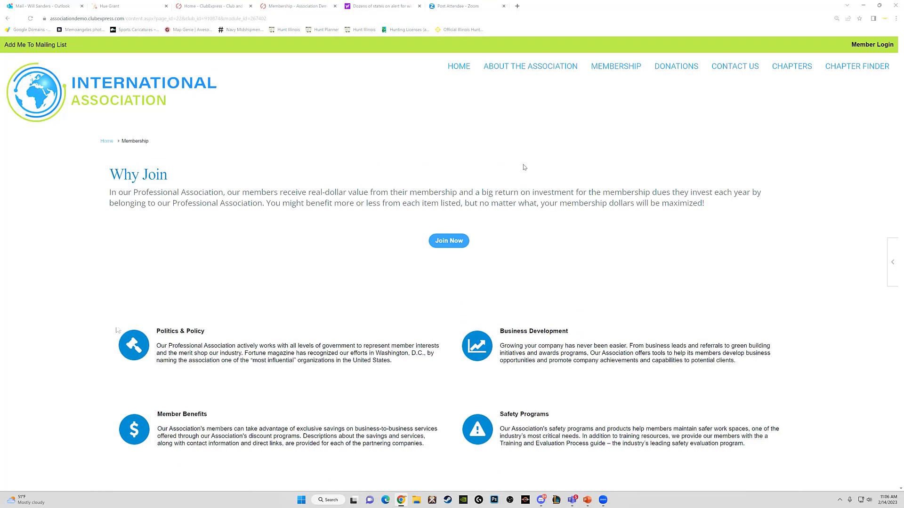
click(667, 68)
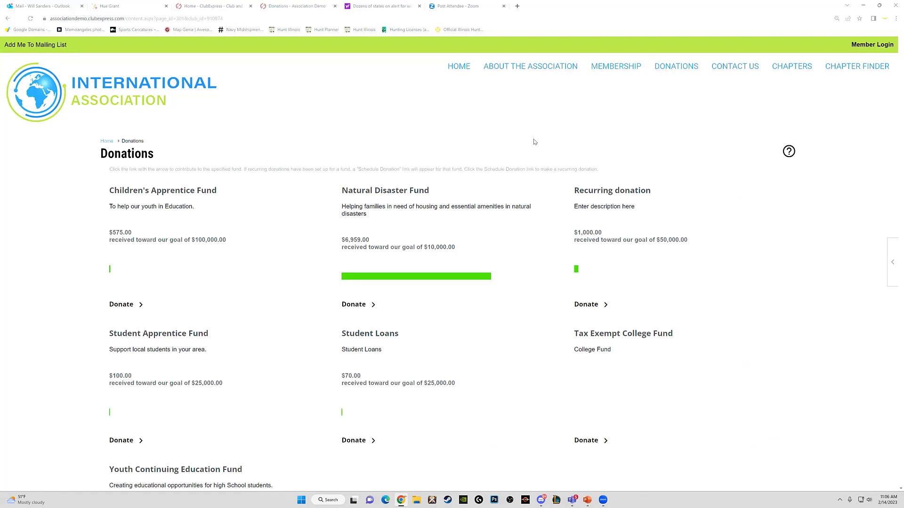
click(730, 72)
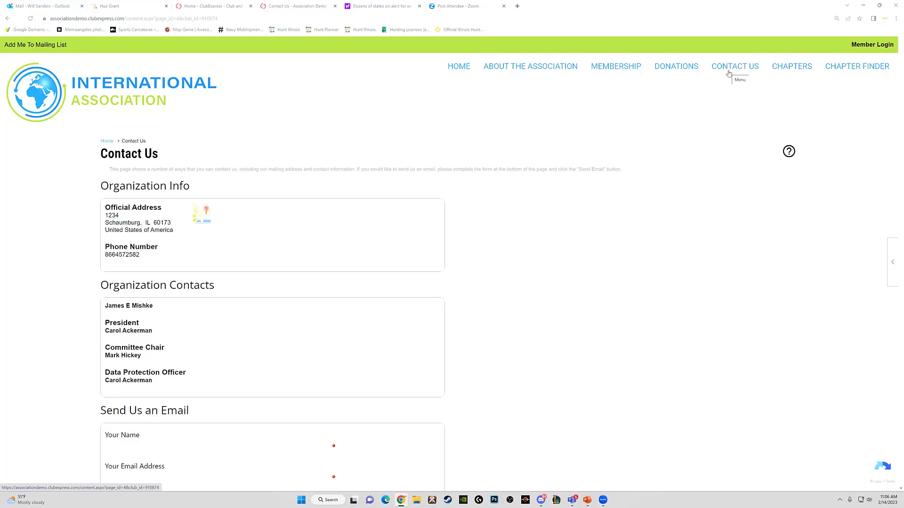
scroll(697, 99, down, 3)
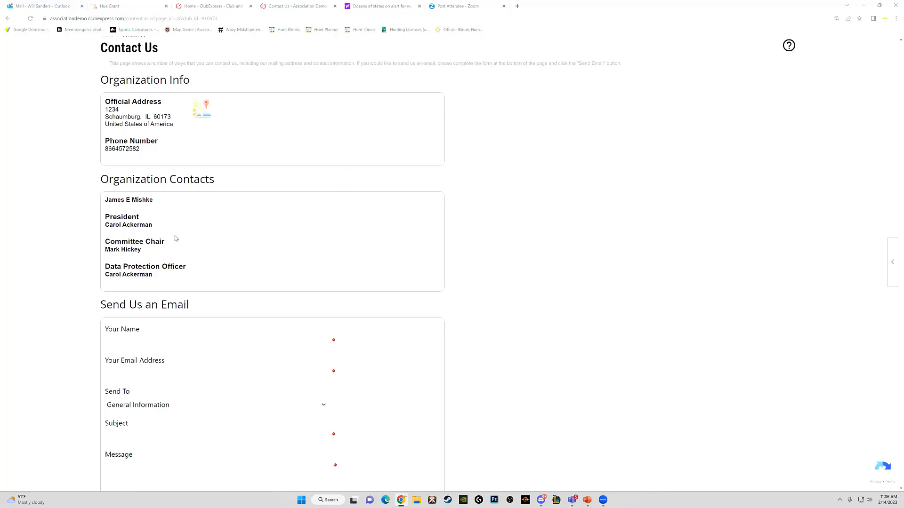
scroll(215, 234, down, 2)
scroll(217, 232, down, 2)
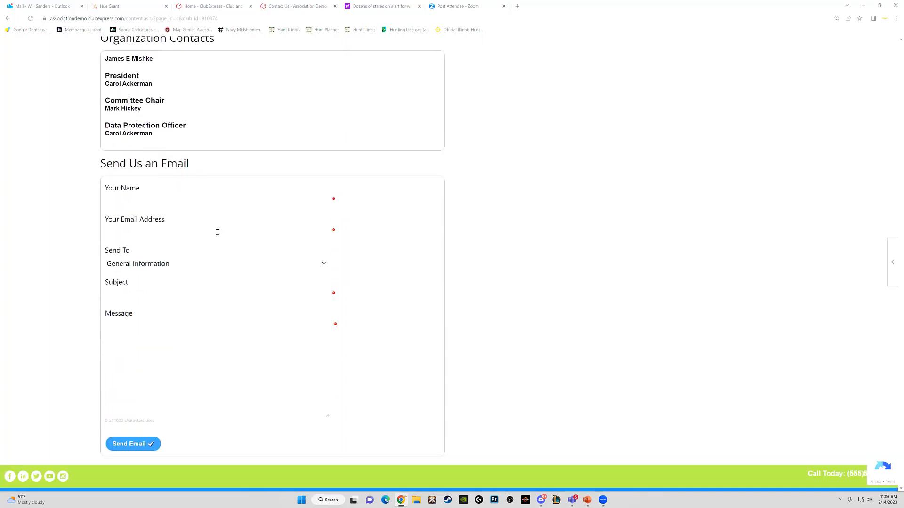
scroll(217, 232, up, 6)
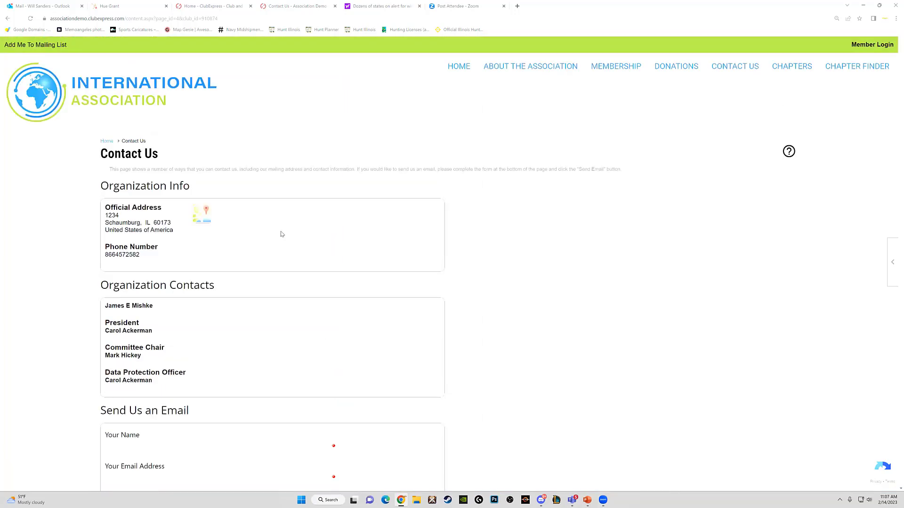
scroll(385, 242, down, 1)
scroll(392, 241, up, 1)
- Log in through Member Login from the home page with the member's user name and password
click(459, 66)
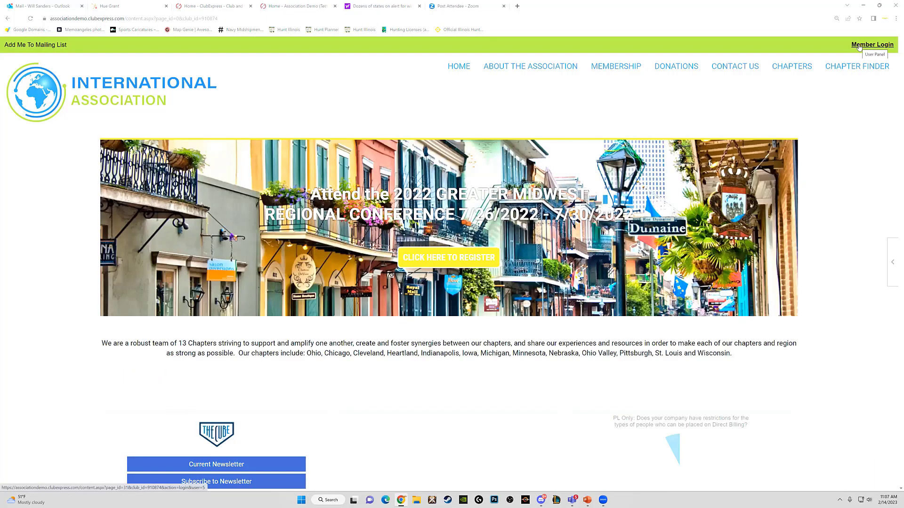
click(859, 45)
click(178, 199)
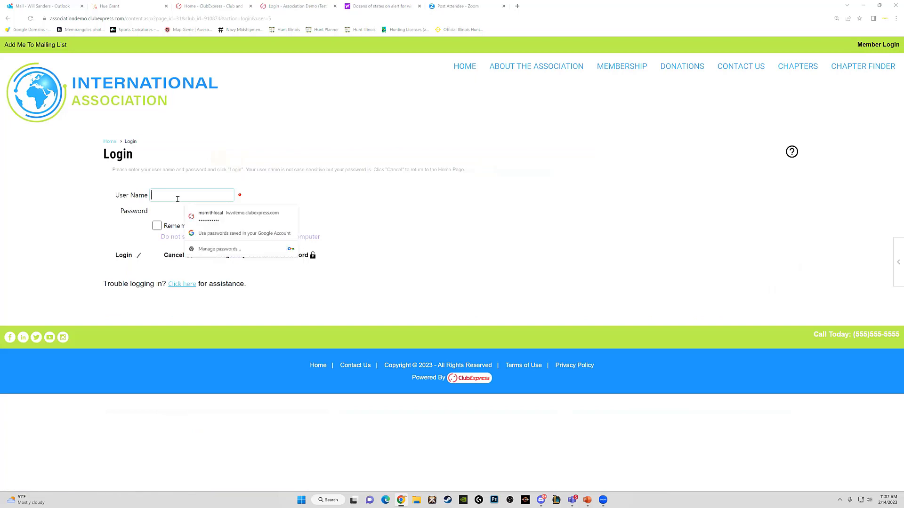
text(msmith)
click(159, 213)
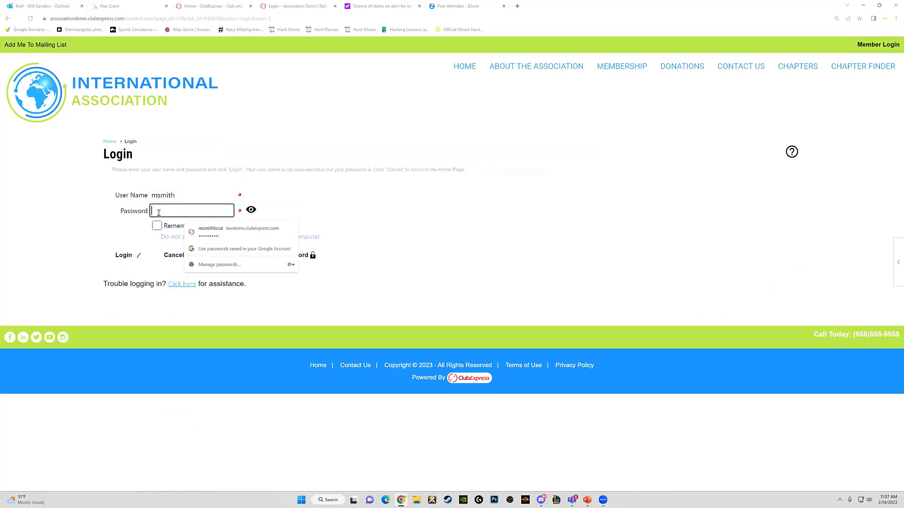
text(••••)
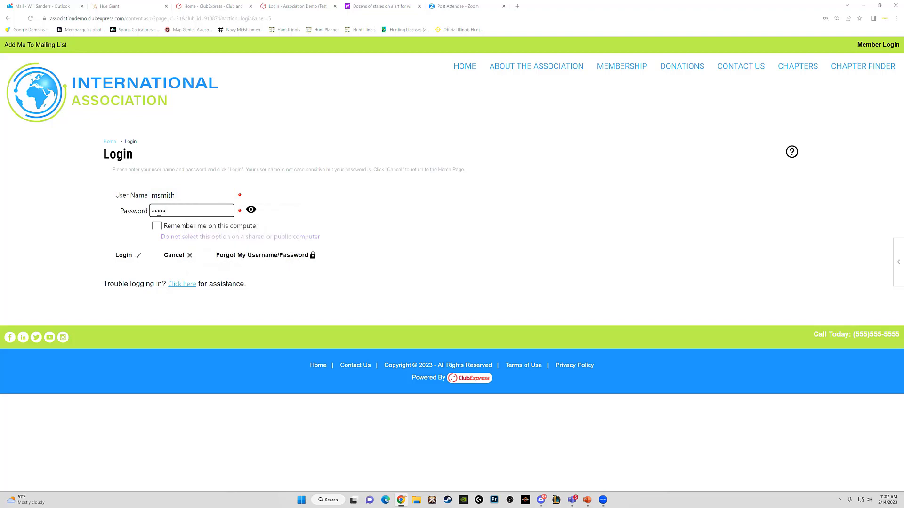
key(Return)
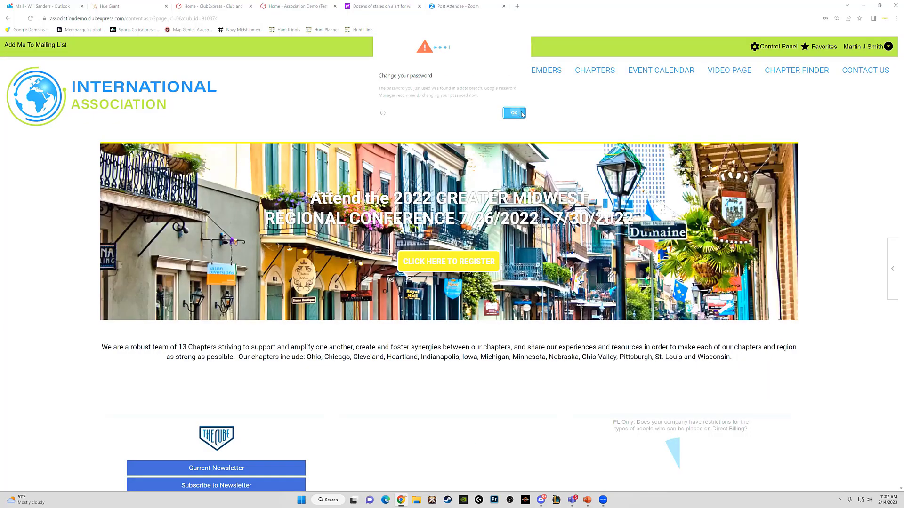
- Dismiss Chrome's password breach warning and save-password prompt
click(522, 114)
click(860, 30)
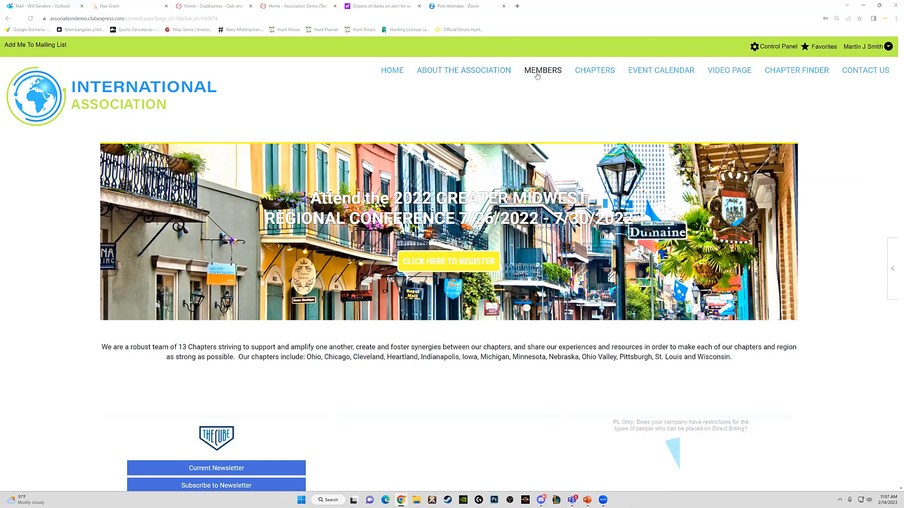
mouse_move(537, 75)
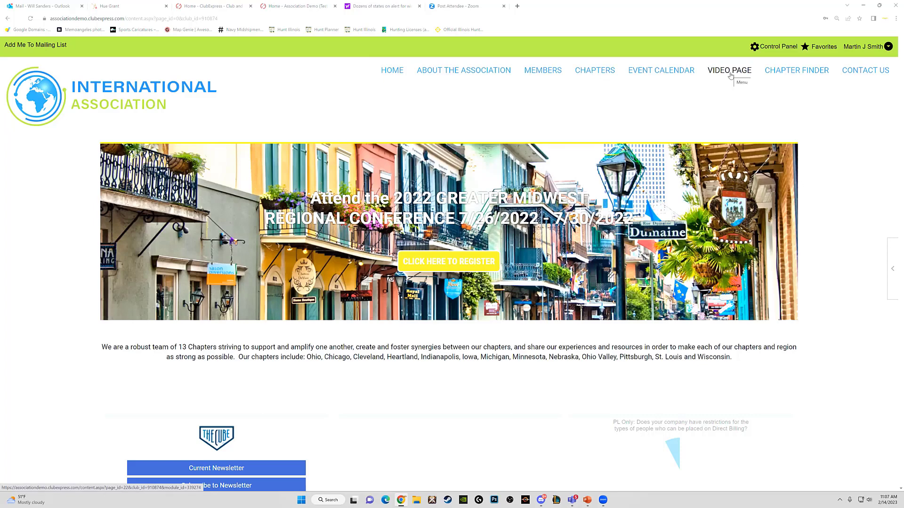
- Open the member's own profile and its Basic Member Information form
click(887, 46)
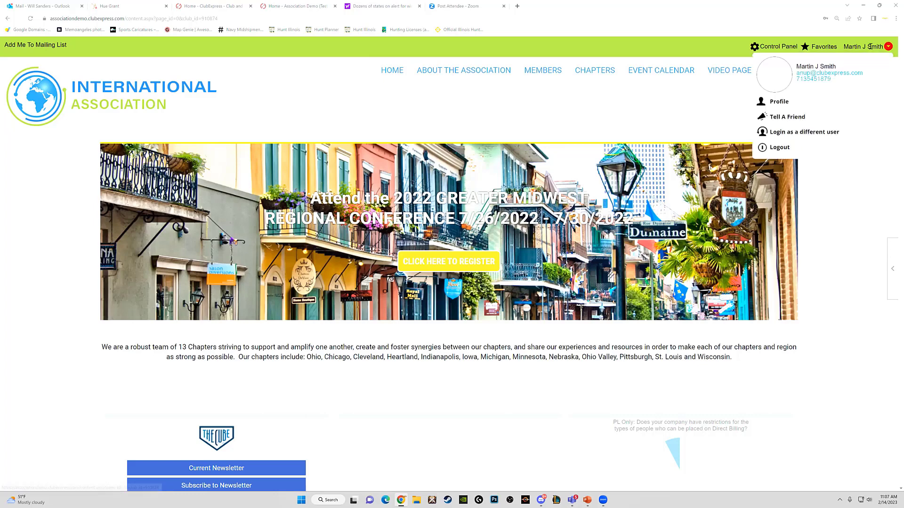
click(778, 102)
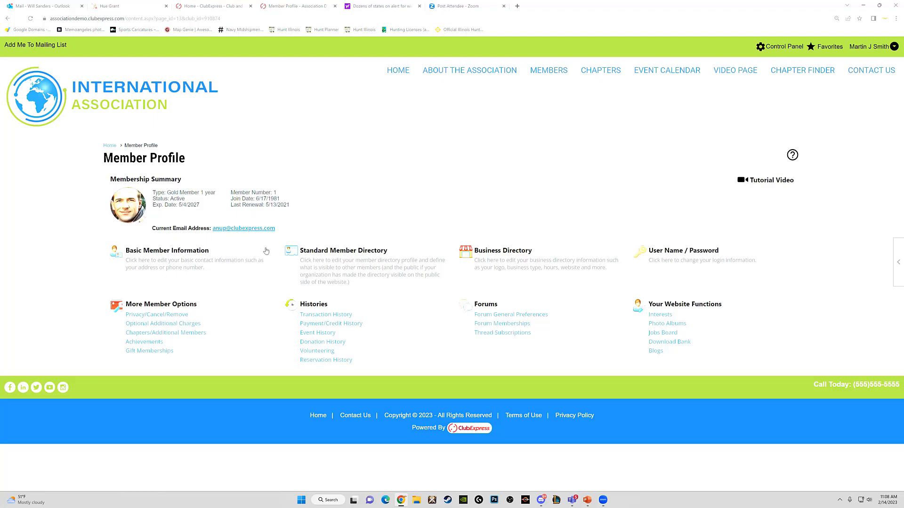
click(167, 258)
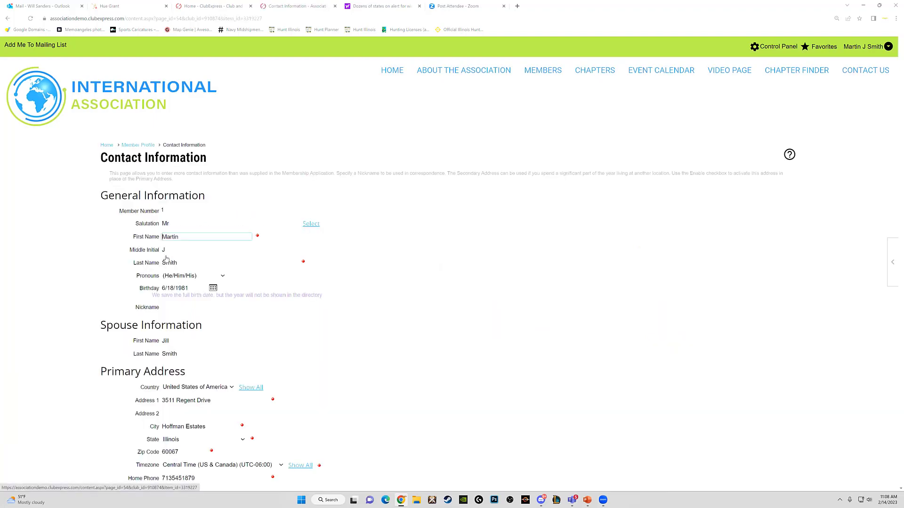
- Scroll through the Contact Information form down to the emergency contact section
scroll(179, 254, down, 2)
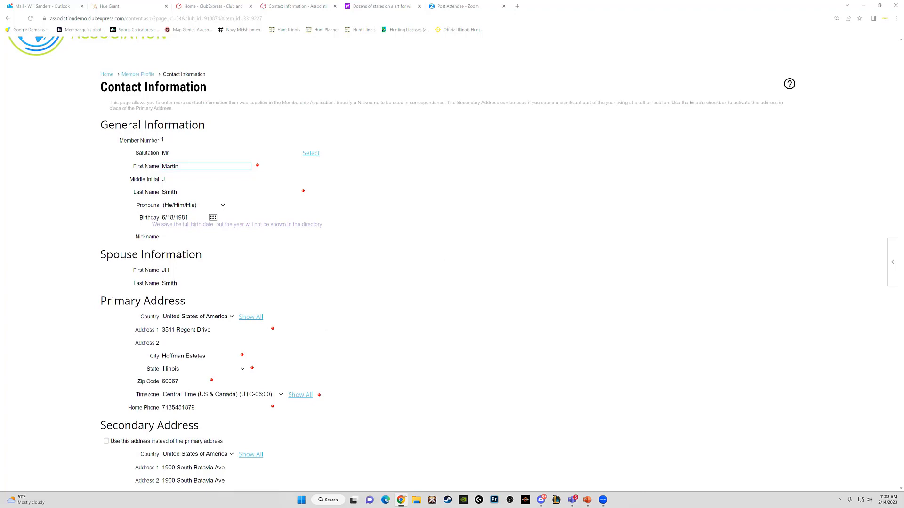
scroll(181, 254, down, 1)
scroll(182, 255, up, 1)
scroll(179, 165, down, 9)
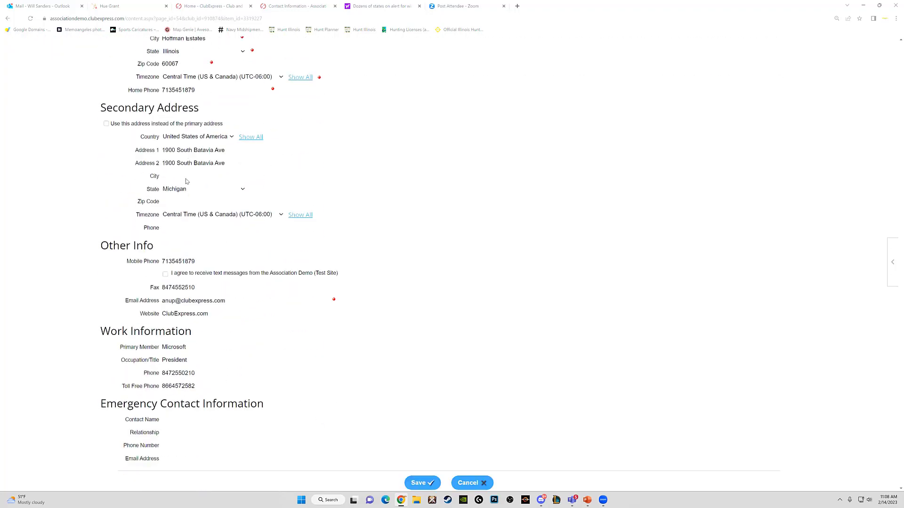
scroll(186, 181, down, 2)
scroll(187, 181, up, 5)
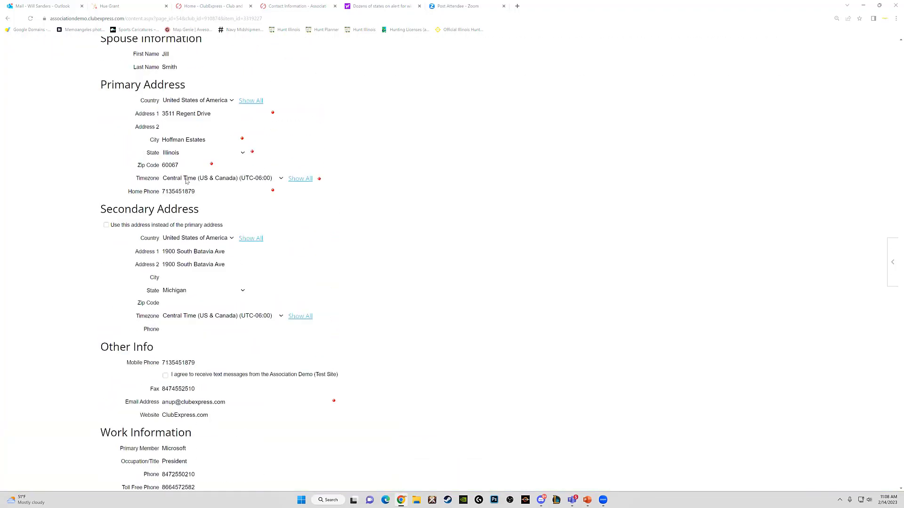
scroll(186, 181, up, 6)
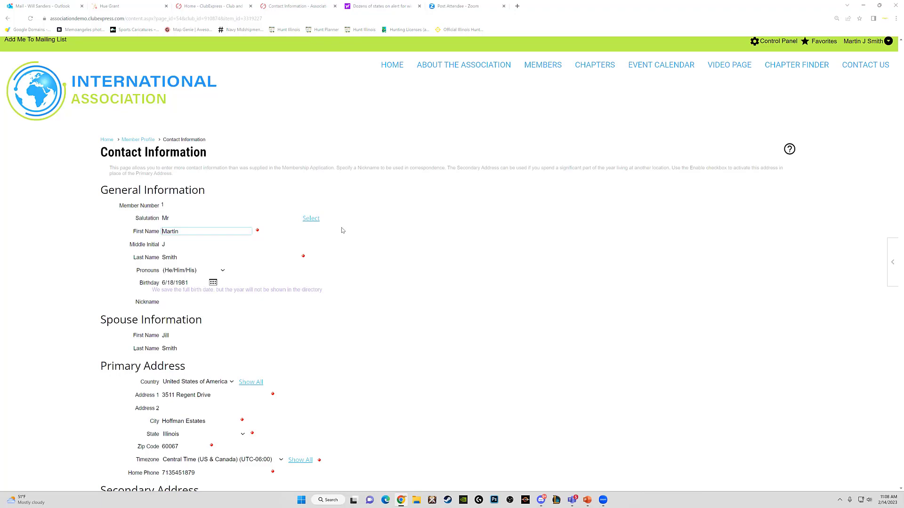
scroll(343, 230, down, 1)
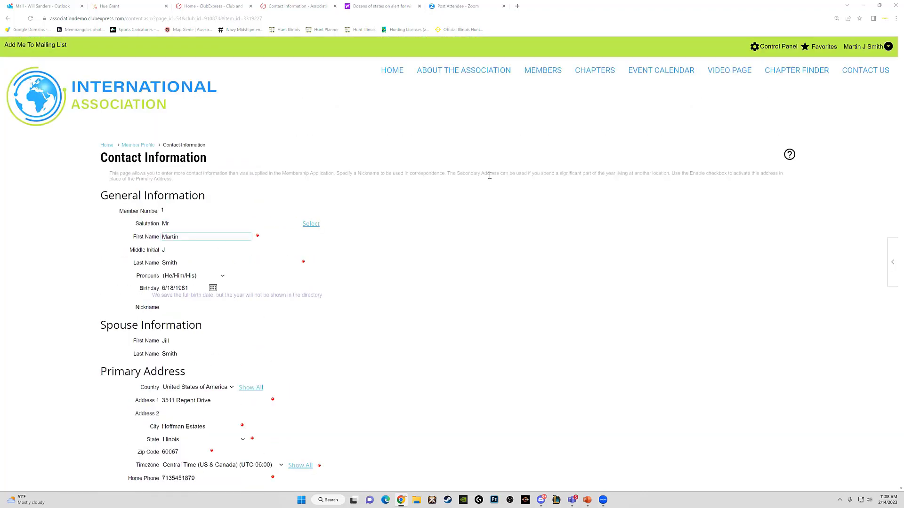
scroll(488, 175, down, 10)
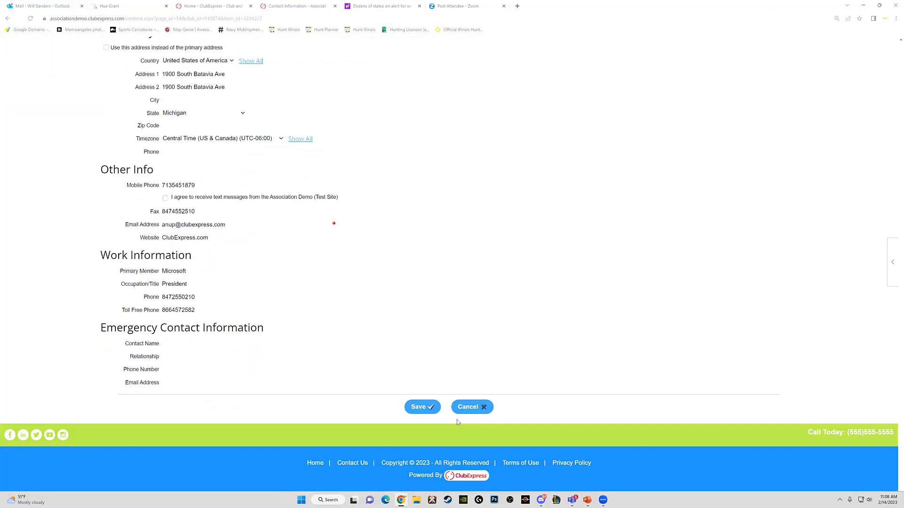
- Save the unchanged contact form, view the latest transaction receipt, then return to the profile
click(435, 408)
click(504, 241)
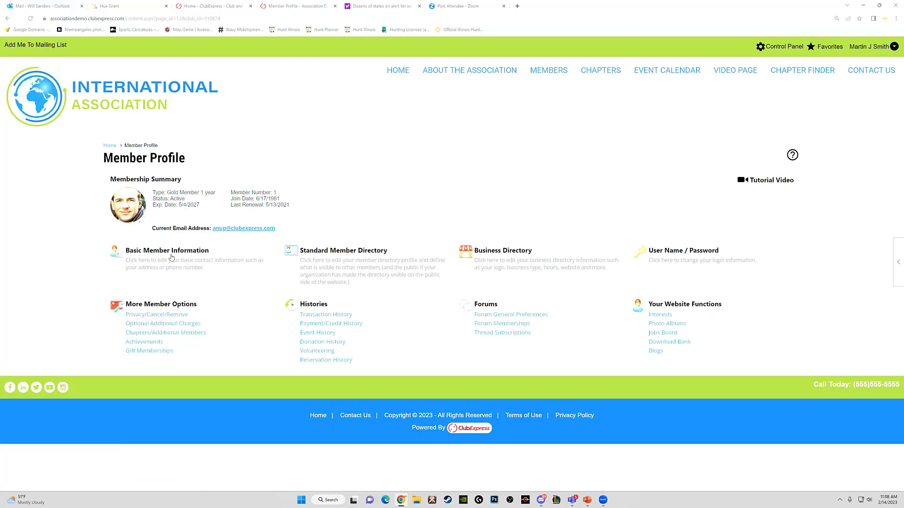
click(339, 318)
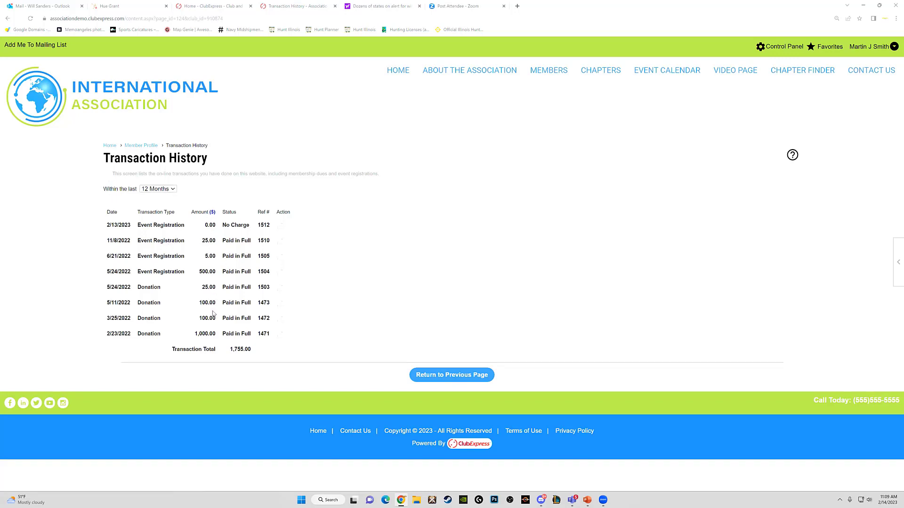
click(281, 226)
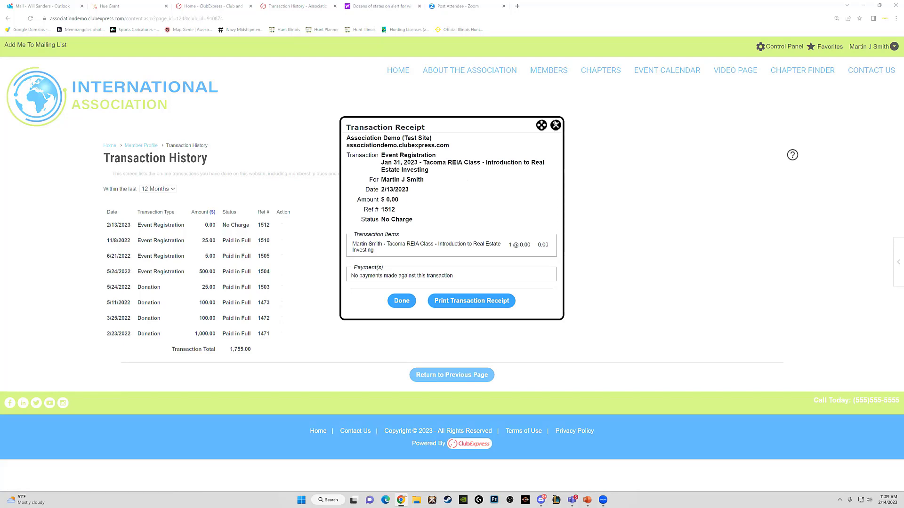
click(555, 124)
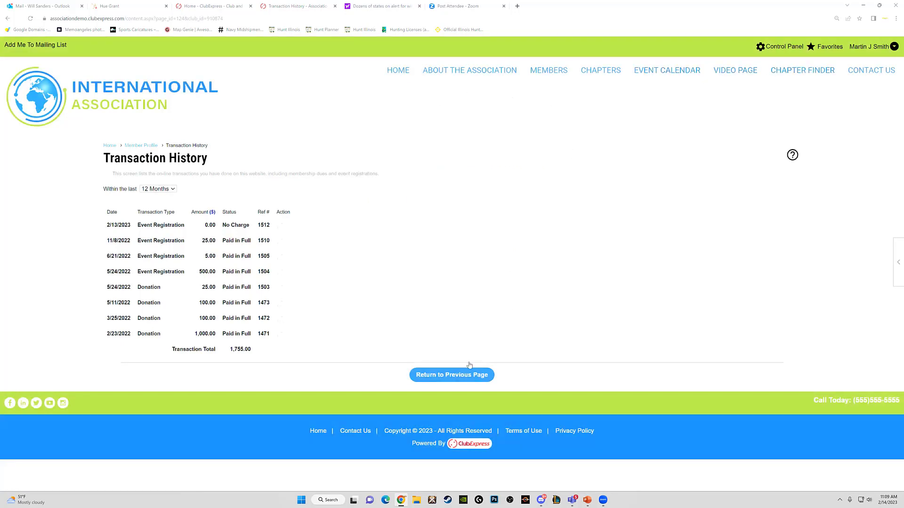
click(463, 376)
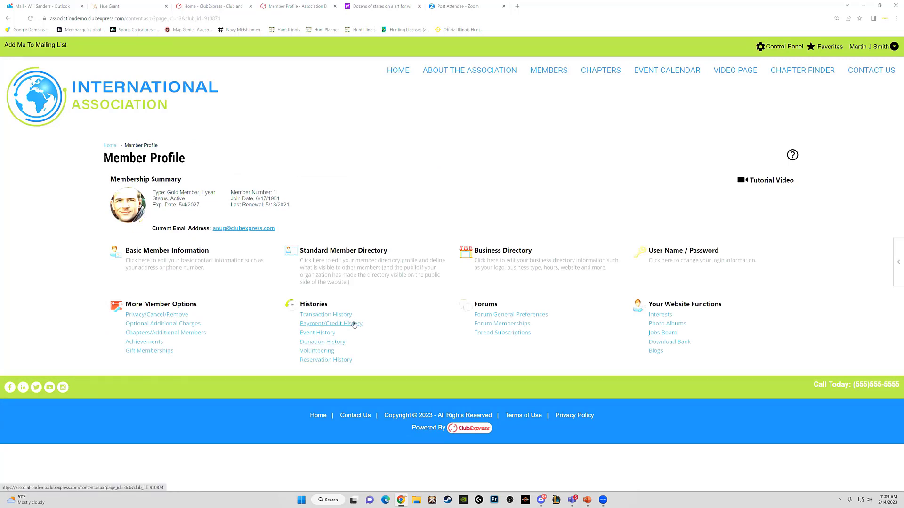
click(331, 334)
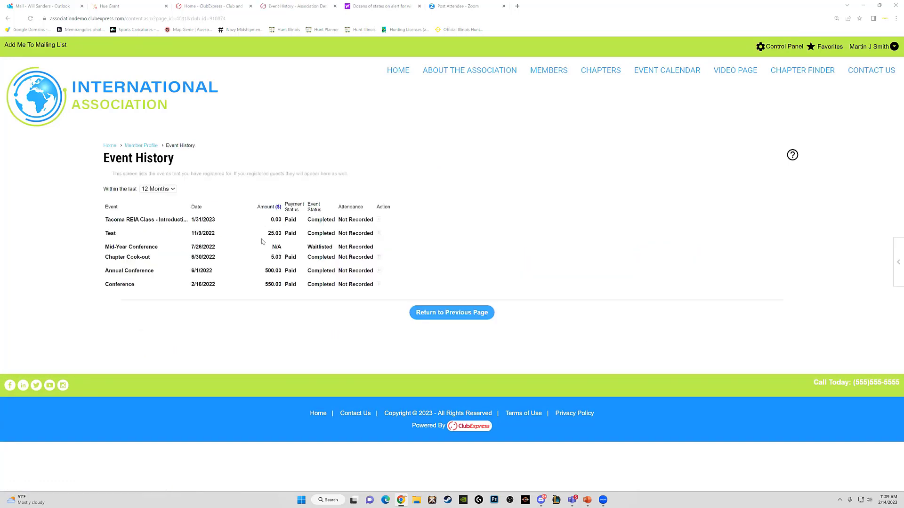
click(469, 316)
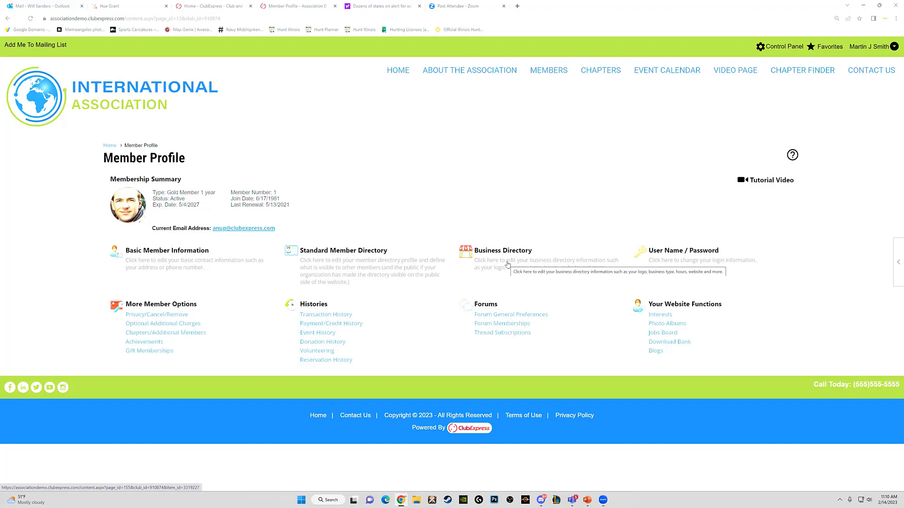
mouse_move(555, 73)
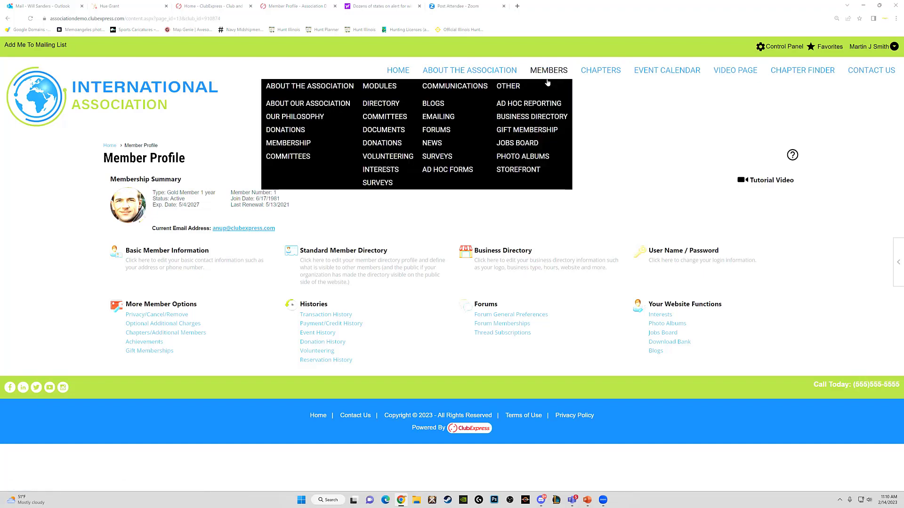
- Search the Standard Member Directory with Interests left at < Any >, returning 19 members
click(405, 110)
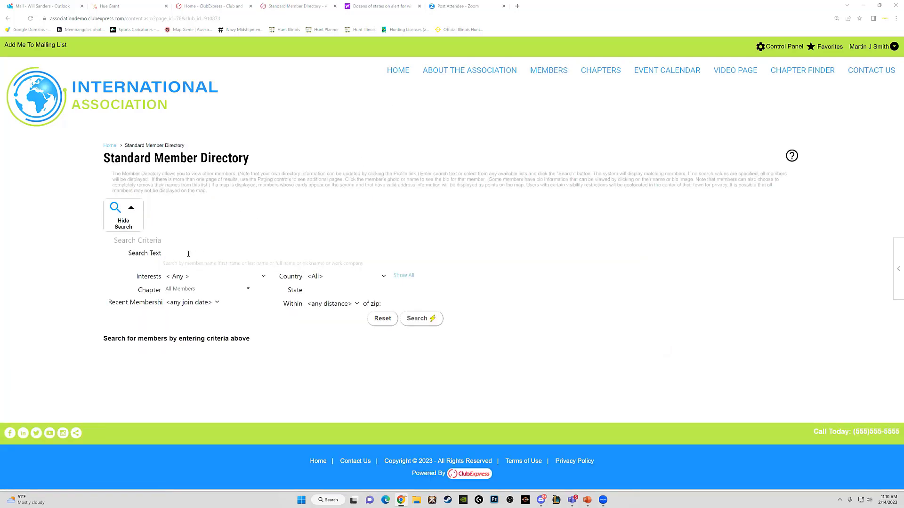
click(199, 280)
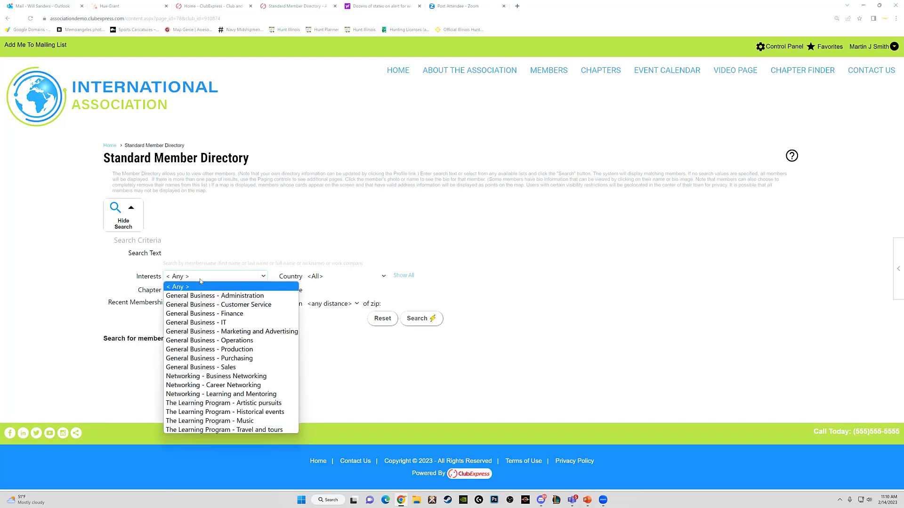
click(226, 280)
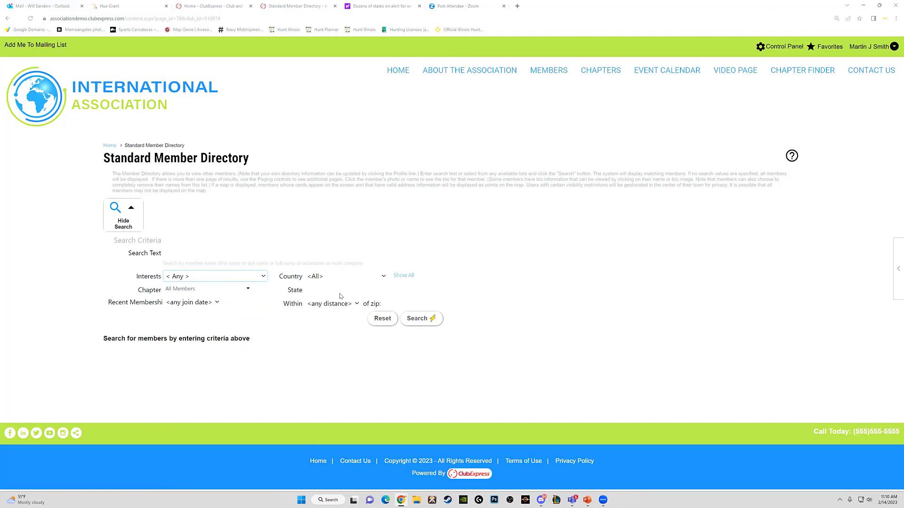
click(417, 319)
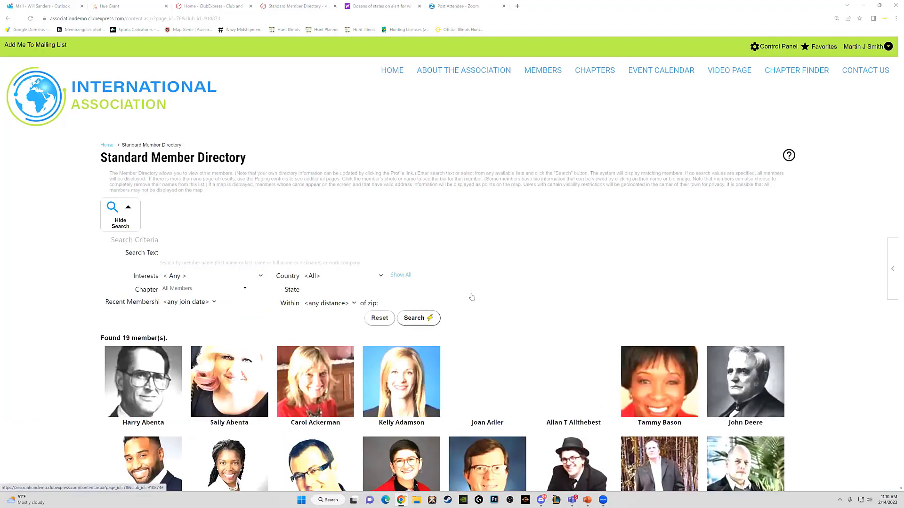
scroll(472, 296, down, 3)
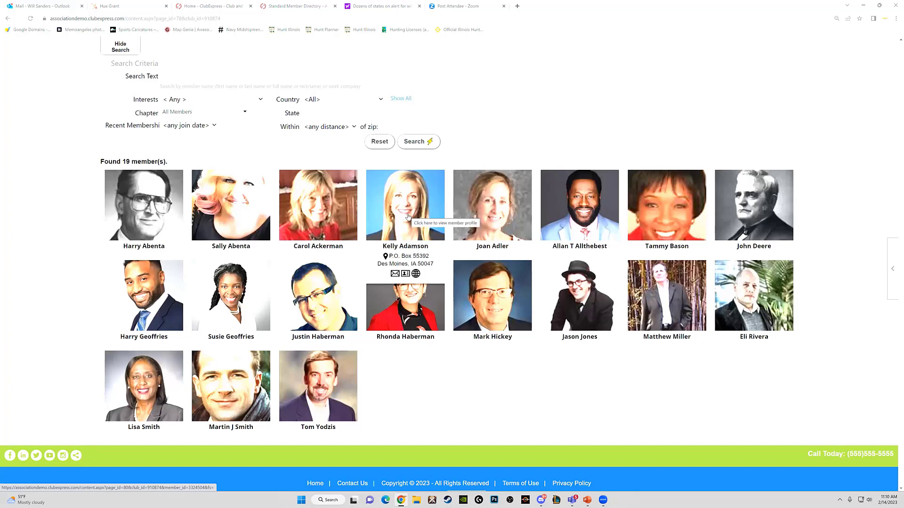
- Open the Des Moines Arbella Insurance Group member's bio and review their contact and employer details
click(408, 217)
scroll(245, 254, down, 2)
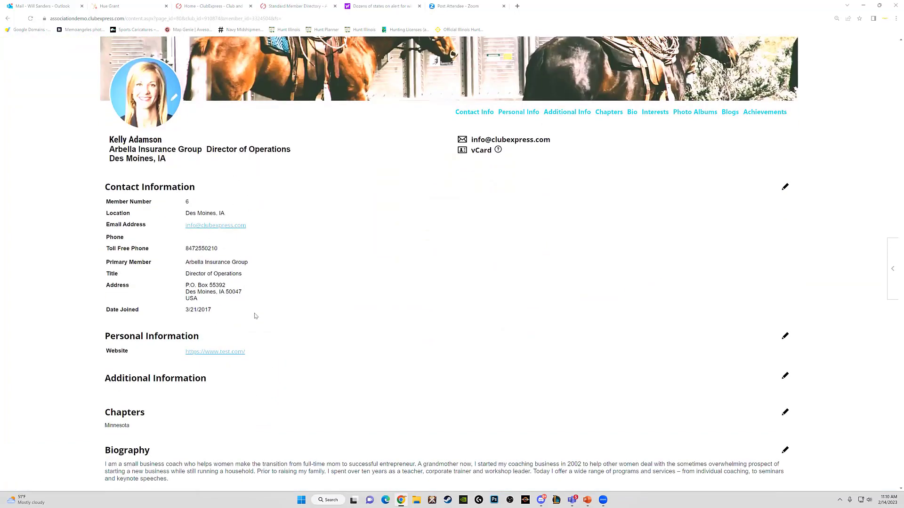
scroll(258, 329, down, 2)
scroll(279, 343, up, 1)
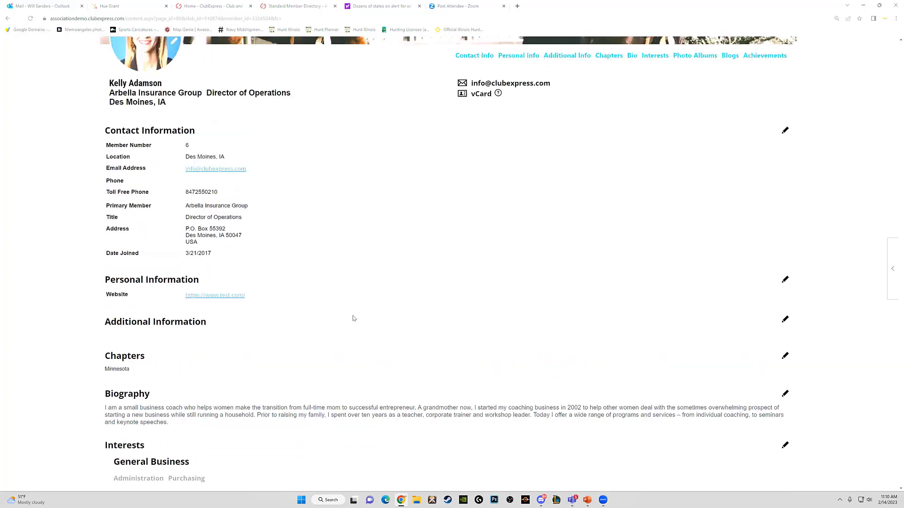
scroll(354, 319, up, 1)
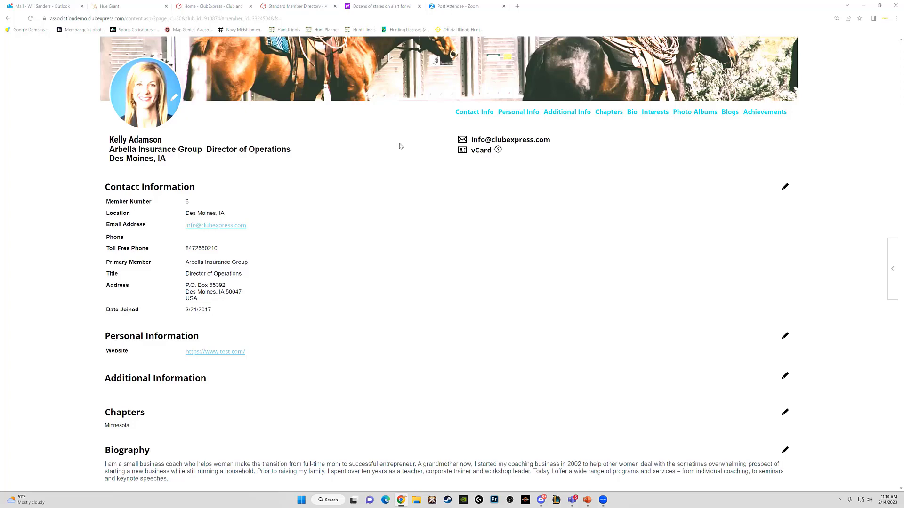
scroll(333, 170, down, 1)
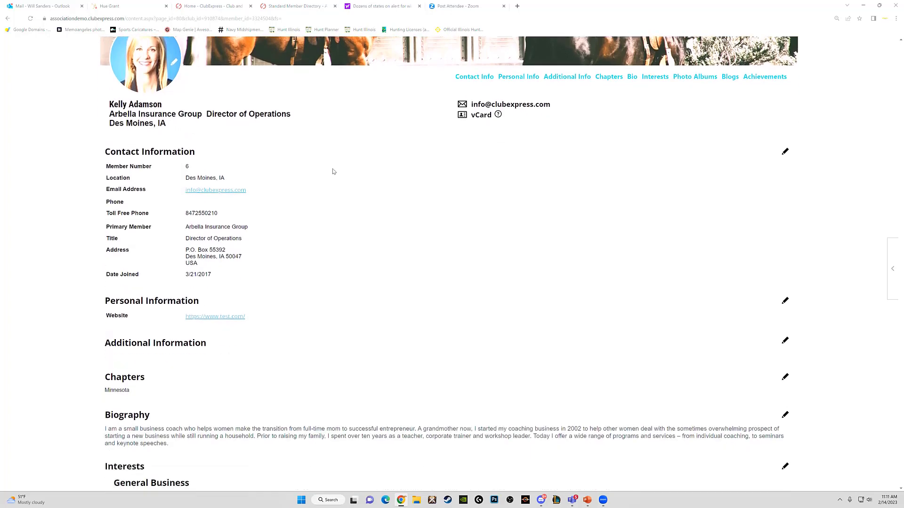
scroll(333, 171, up, 2)
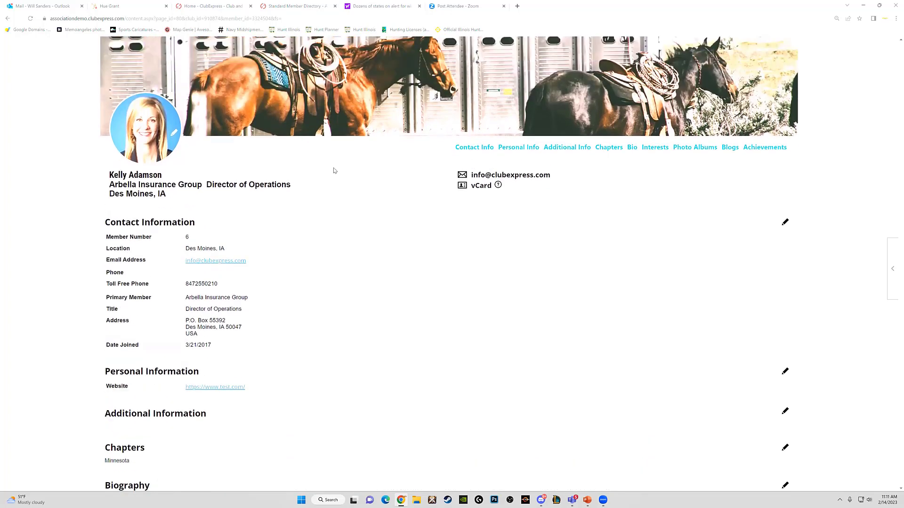
scroll(333, 171, down, 6)
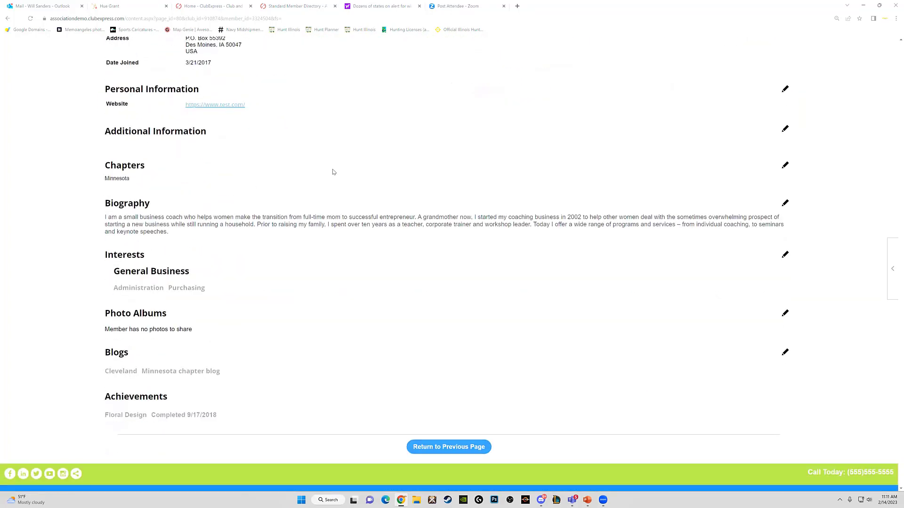
scroll(332, 172, up, 9)
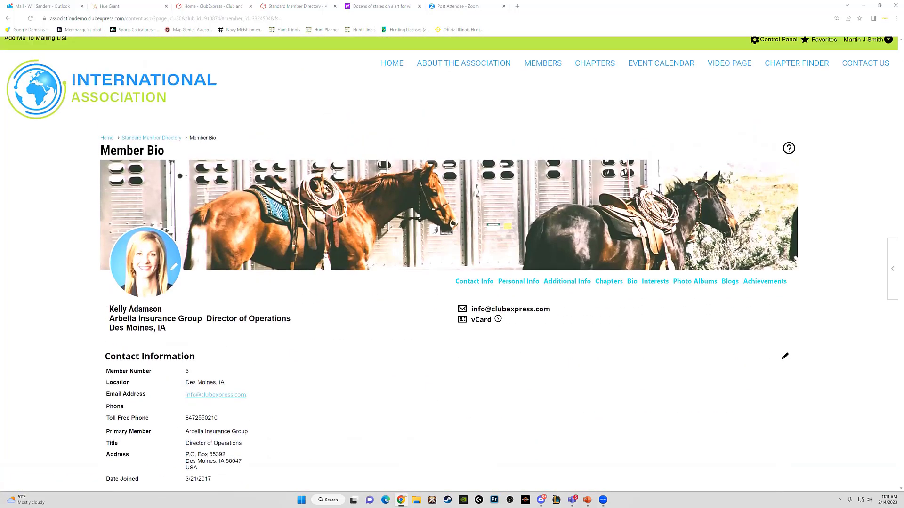
scroll(334, 172, up, 1)
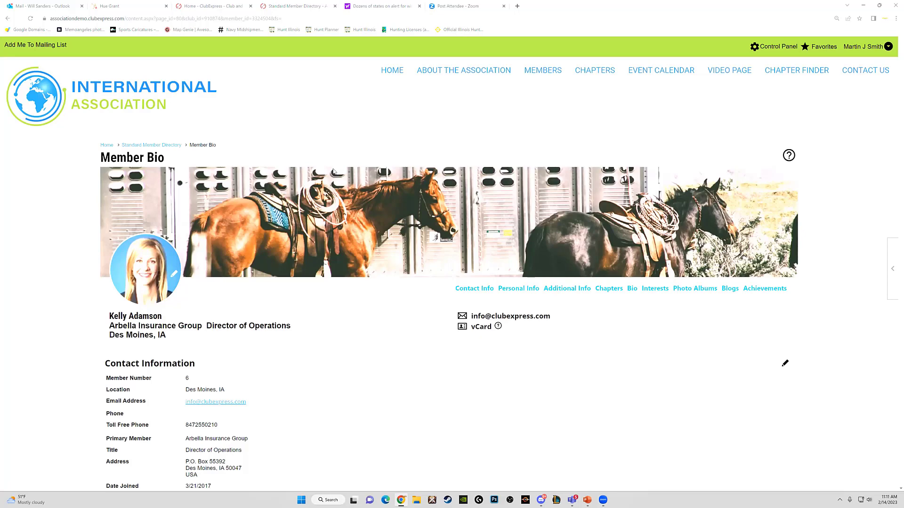
scroll(335, 181, down, 8)
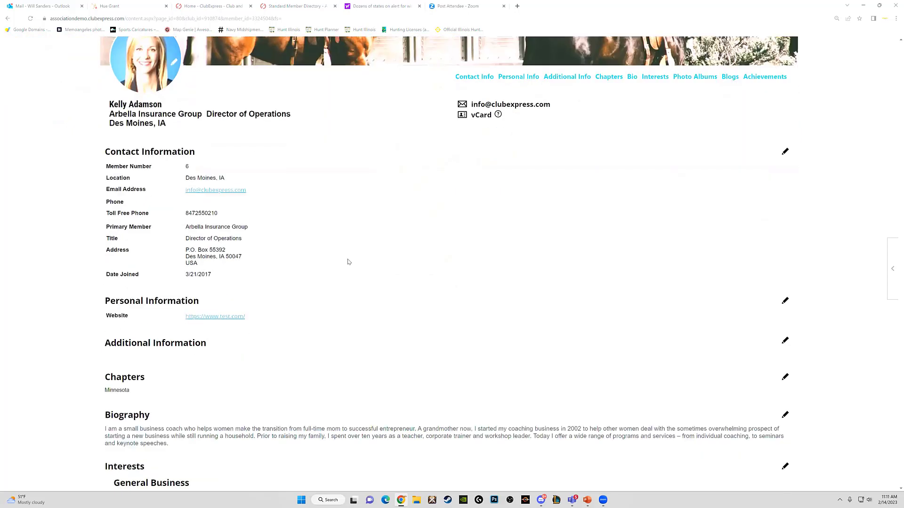
scroll(348, 262, up, 8)
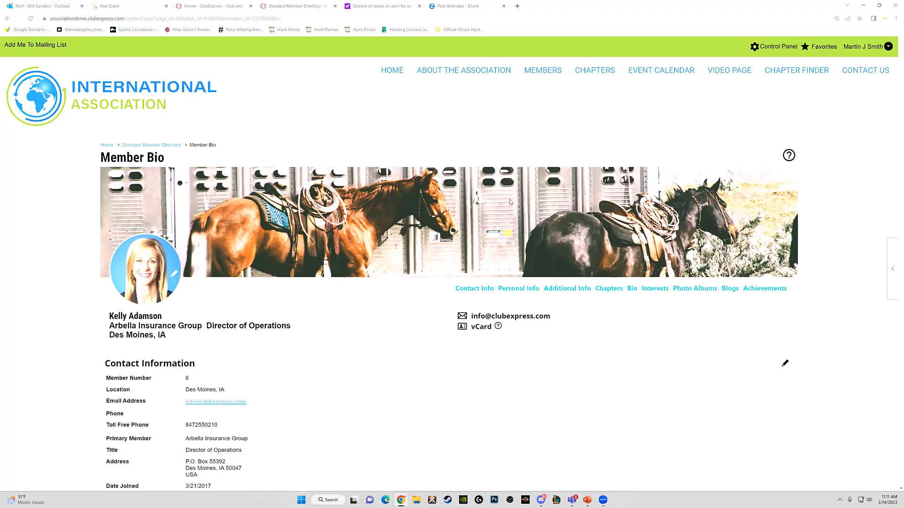
mouse_move(546, 70)
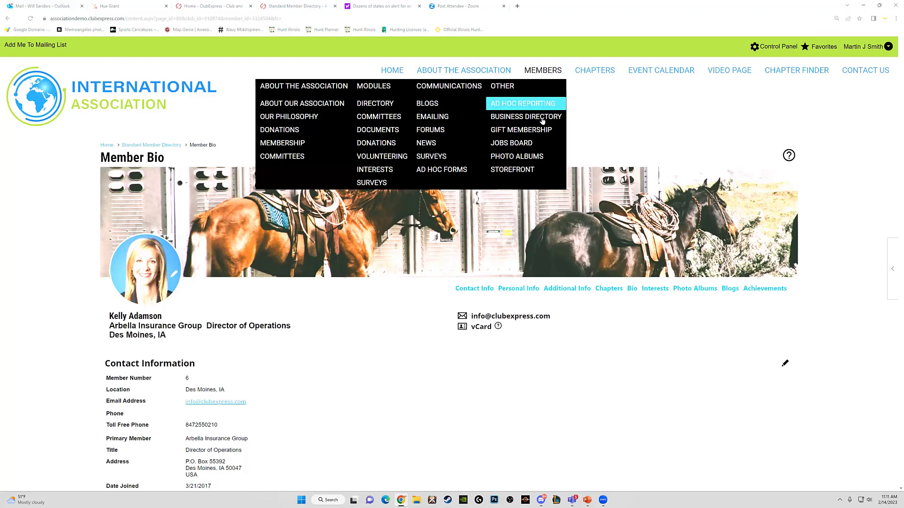
- Open Forums and scroll through the General, Chapter and Committee forums with their post counts
click(458, 134)
scroll(456, 136, down, 2)
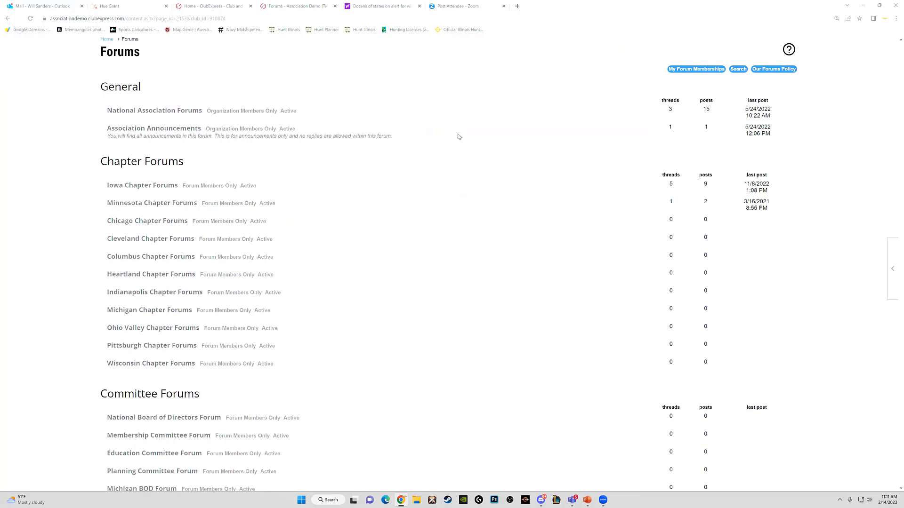
scroll(457, 136, down, 1)
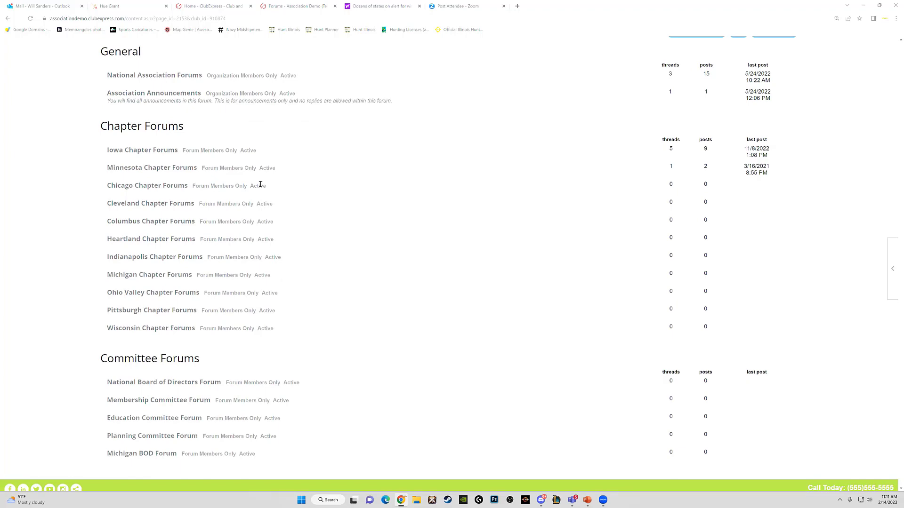
scroll(260, 184, up, 3)
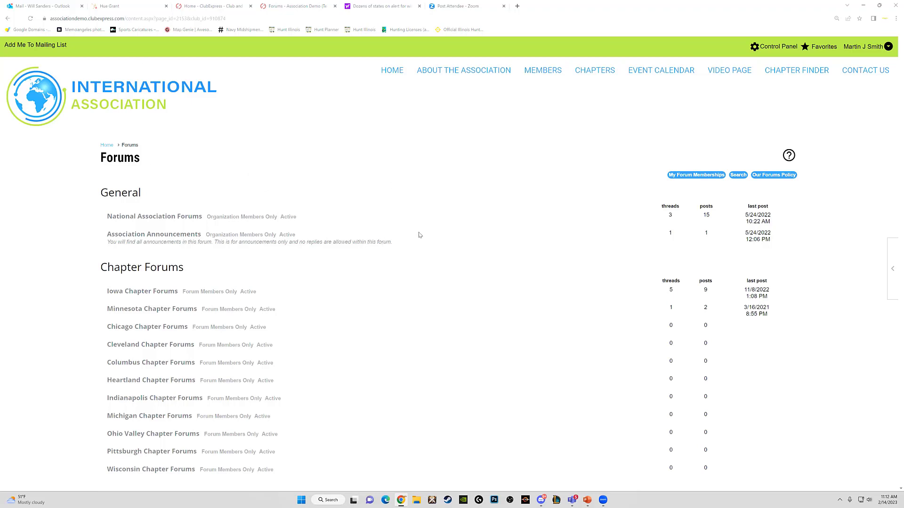
scroll(485, 209, down, 2)
scroll(485, 235, down, 2)
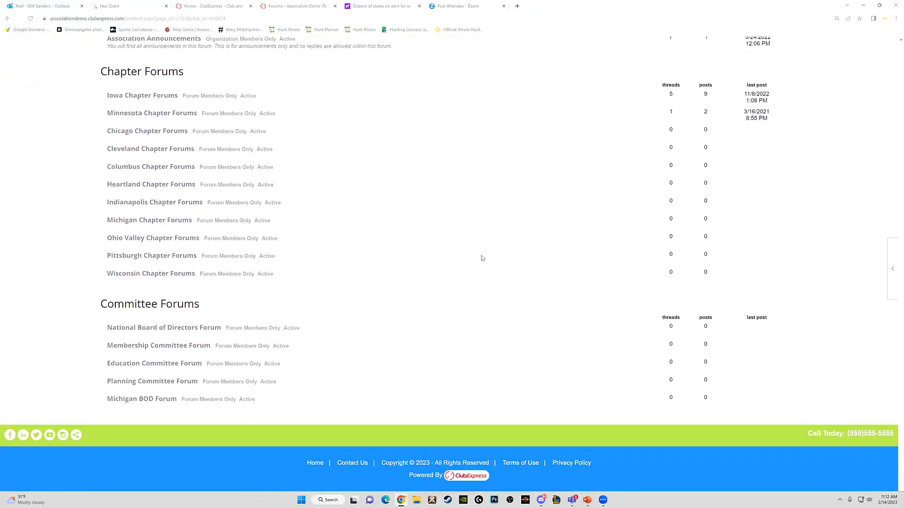
scroll(541, 230, up, 3)
scroll(606, 234, up, 1)
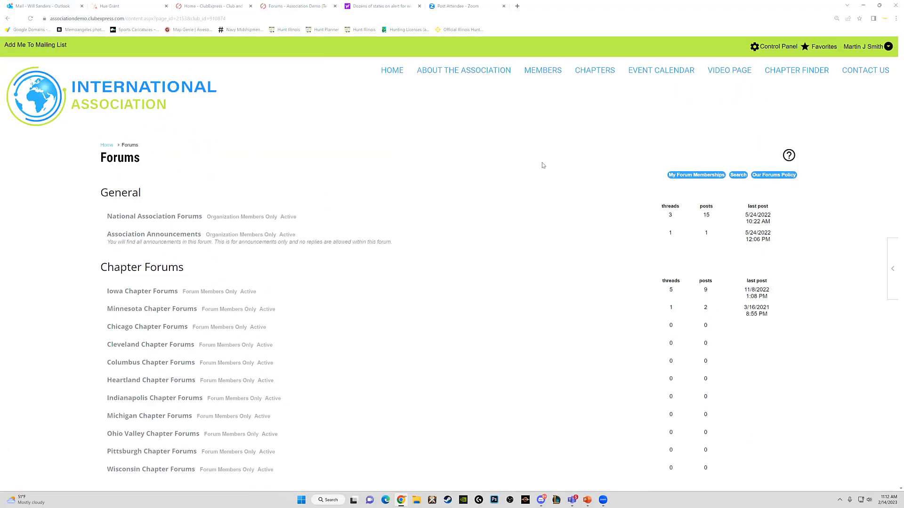
mouse_move(541, 71)
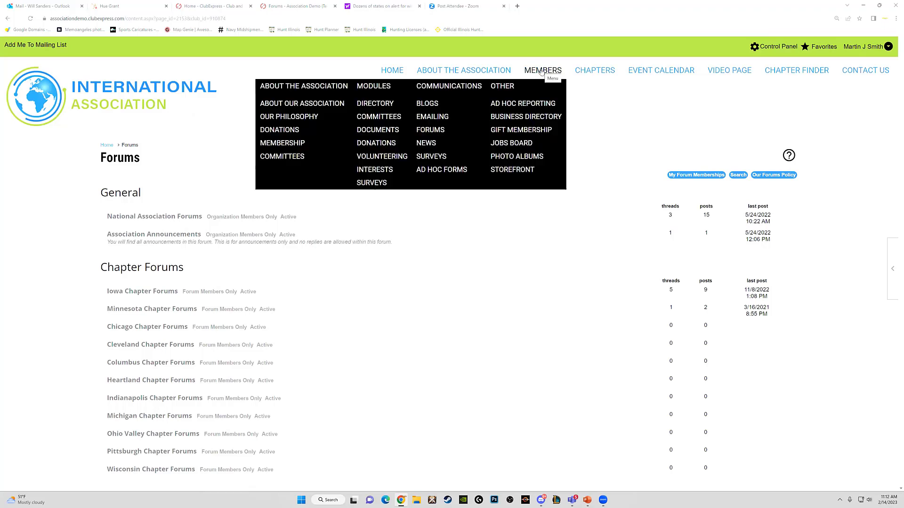
click(445, 157)
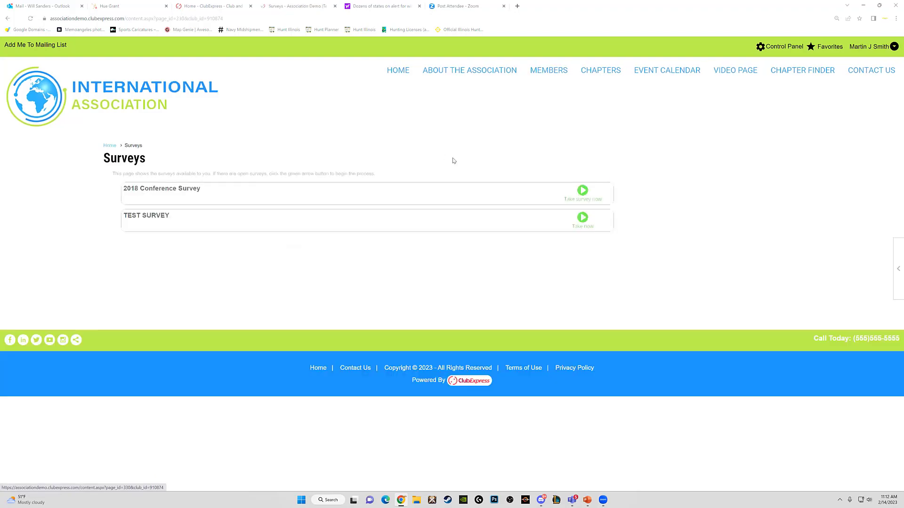
click(584, 197)
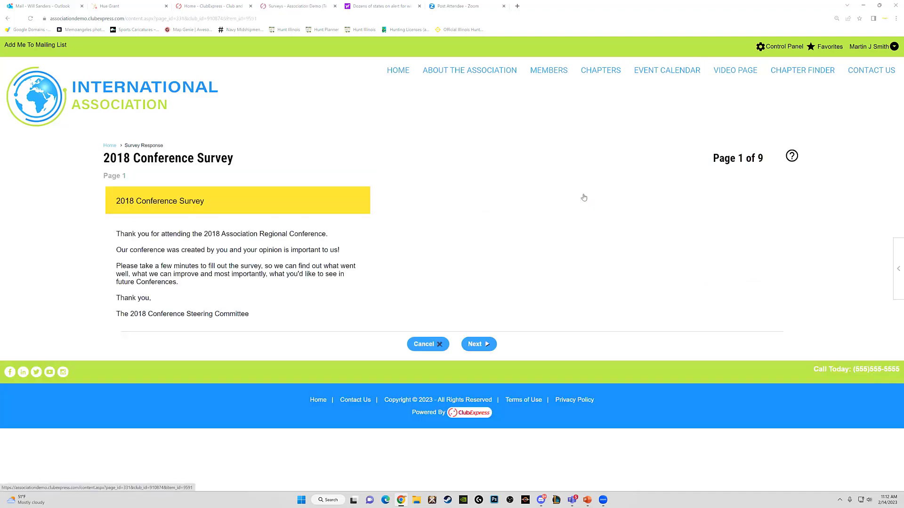
click(478, 342)
scroll(479, 339, down, 3)
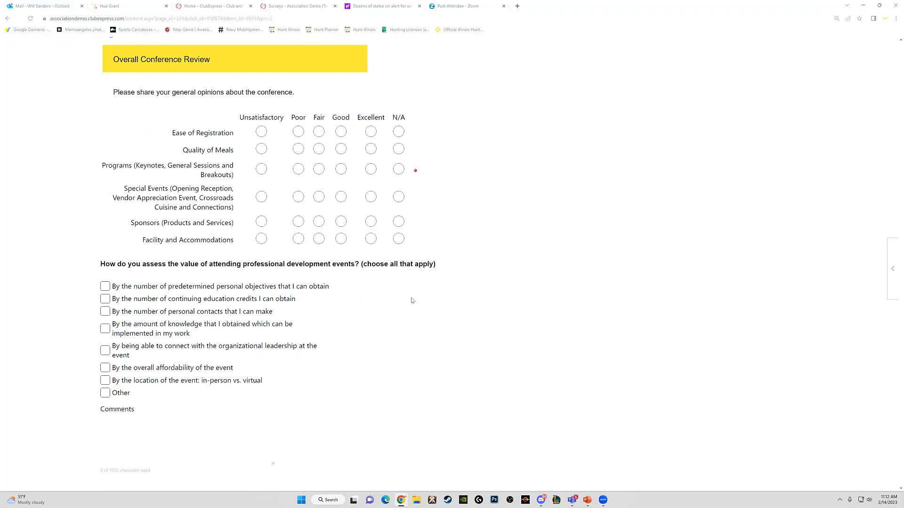
scroll(351, 169, down, 5)
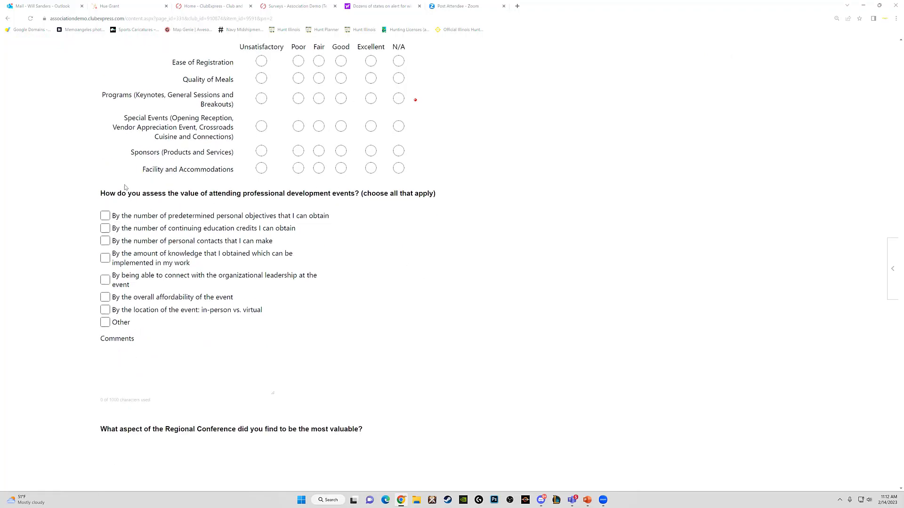
click(162, 294)
text(ertlerktk)
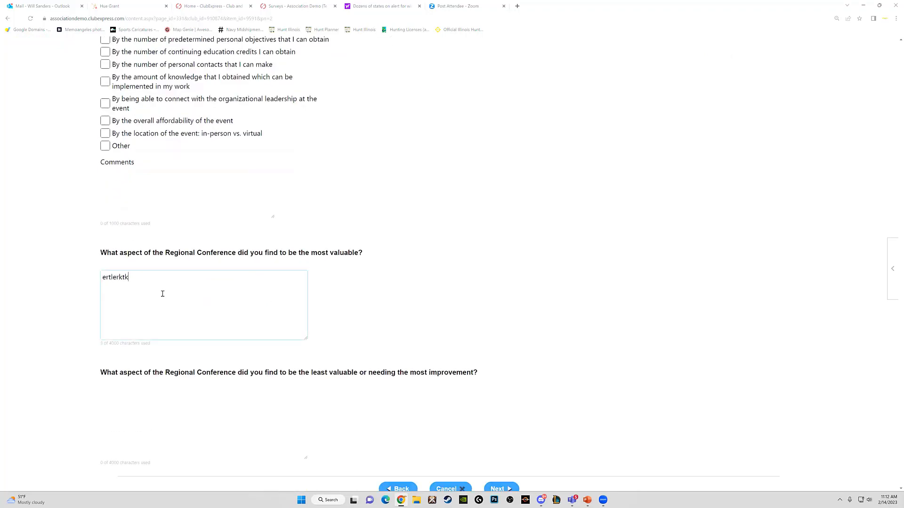
key(ctrl+a)
key(BackSpace)
scroll(189, 328, up, 6)
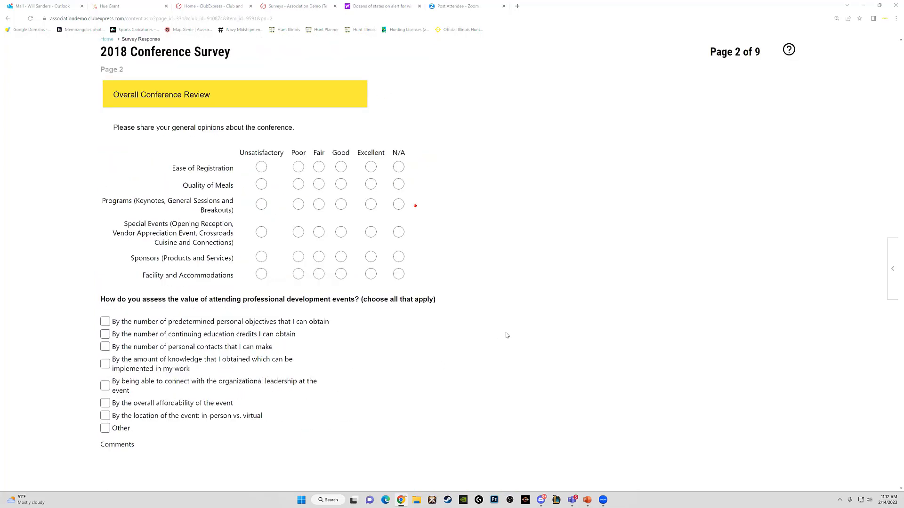
scroll(506, 335, down, 1)
scroll(506, 335, up, 3)
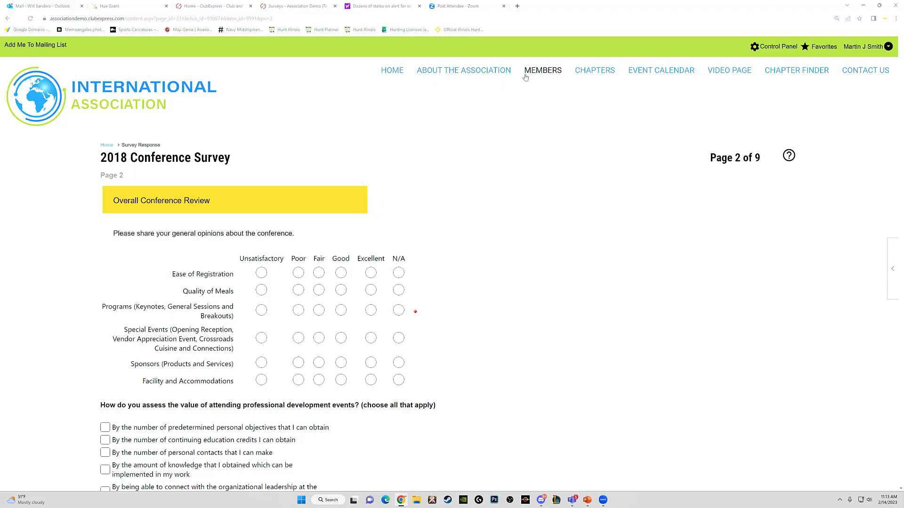
mouse_move(485, 74)
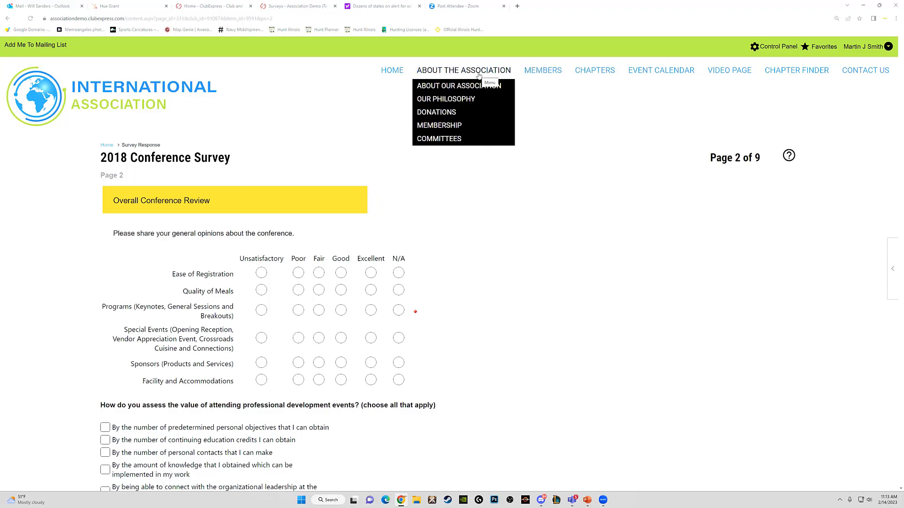
- Leave the survey for Committees and view the Board of Directors and Education member lists
click(452, 138)
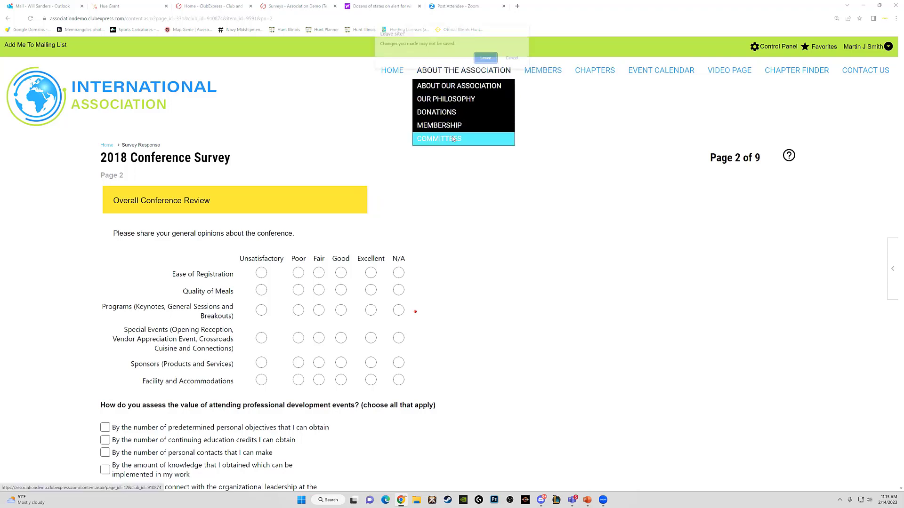
click(485, 59)
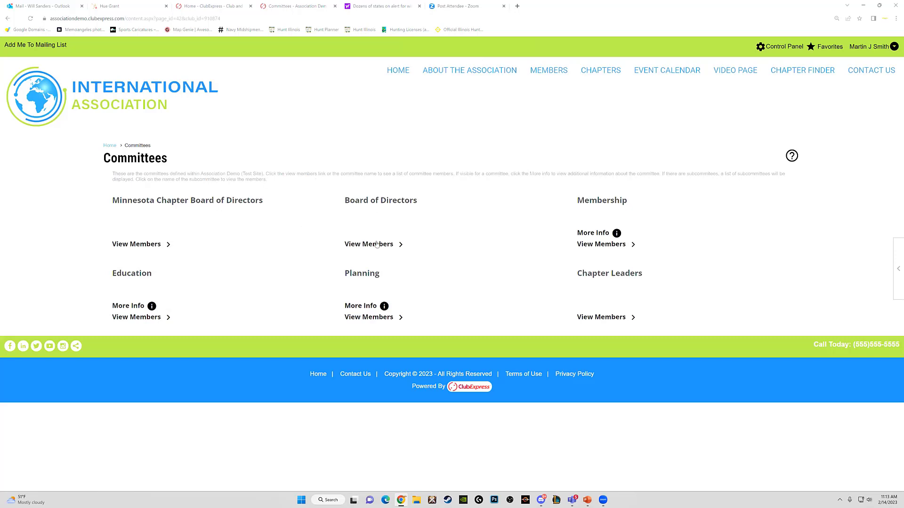
click(377, 243)
mouse_move(376, 274)
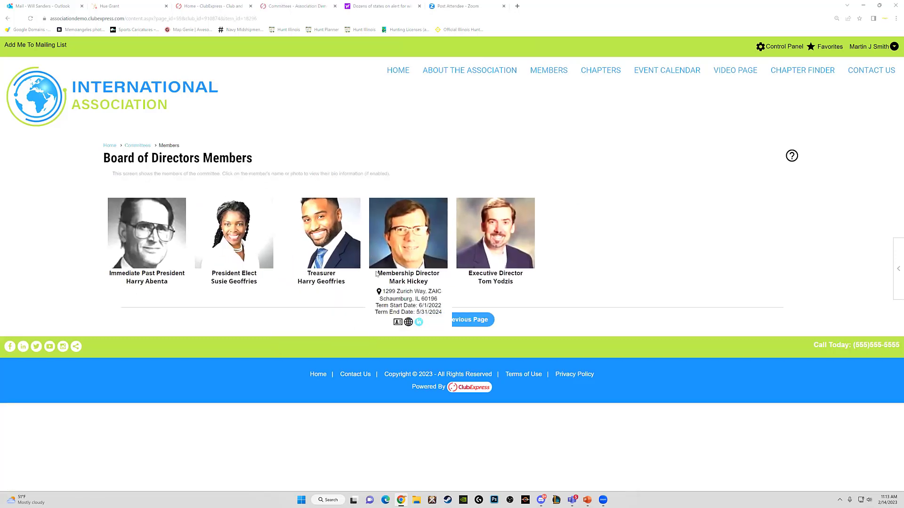
click(463, 321)
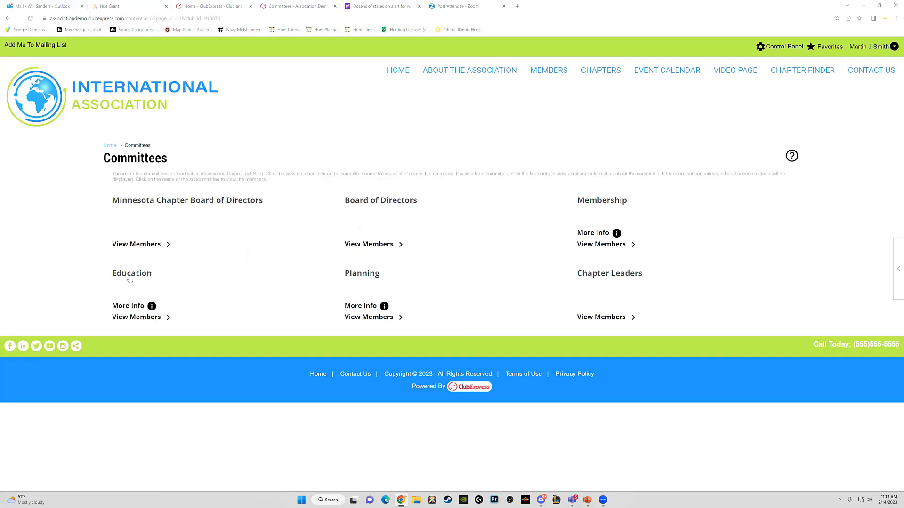
click(134, 317)
click(422, 250)
- Open the event calendar and step back month by month from January 2023 to April 2020
click(664, 71)
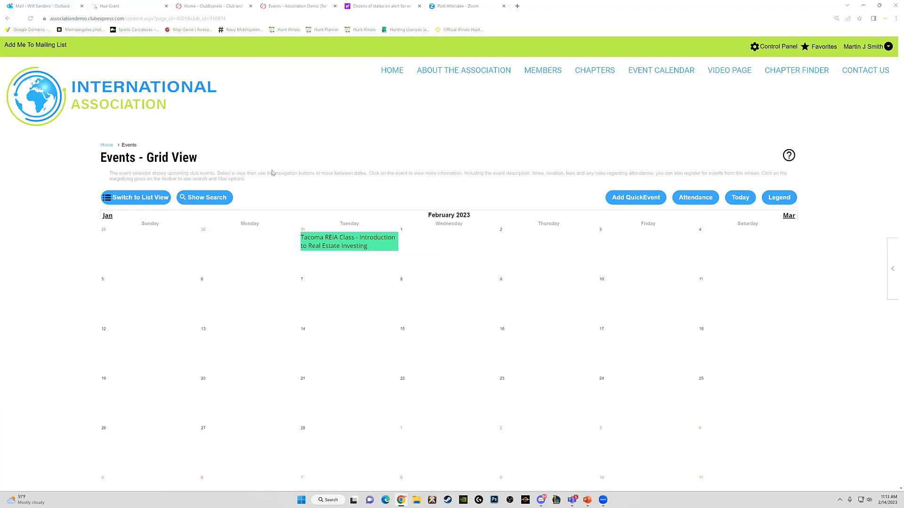
click(108, 219)
click(108, 216)
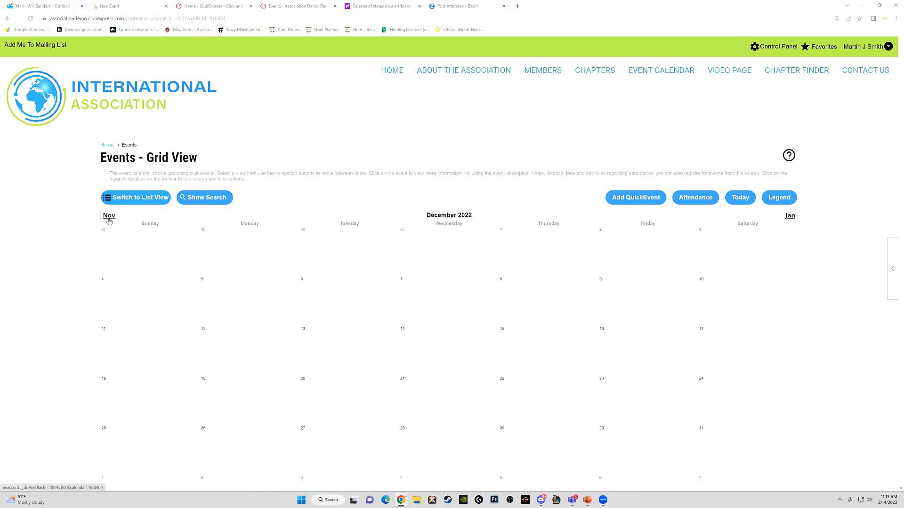
click(108, 216)
click(108, 217)
click(109, 217)
click(108, 216)
click(108, 216)
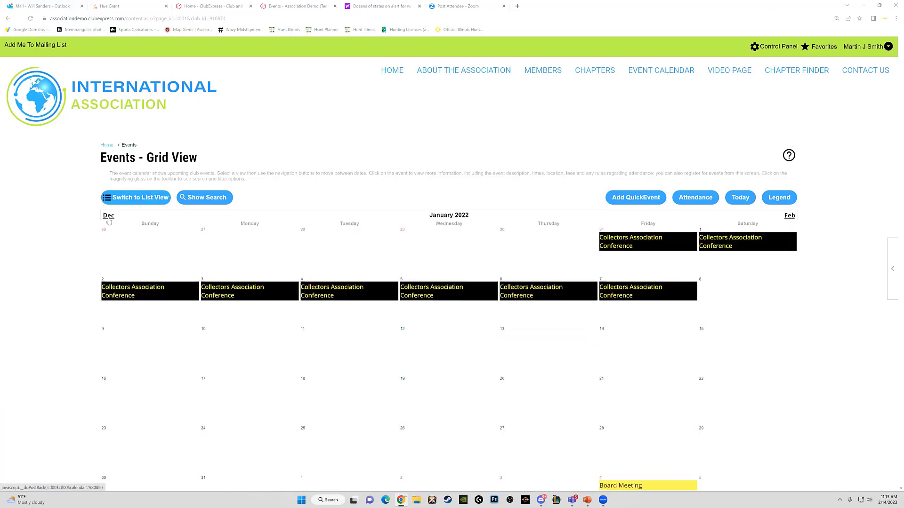
click(108, 216)
click(108, 216)
click(108, 216)
click(108, 216)
click(108, 216)
click(108, 216)
click(108, 217)
click(108, 216)
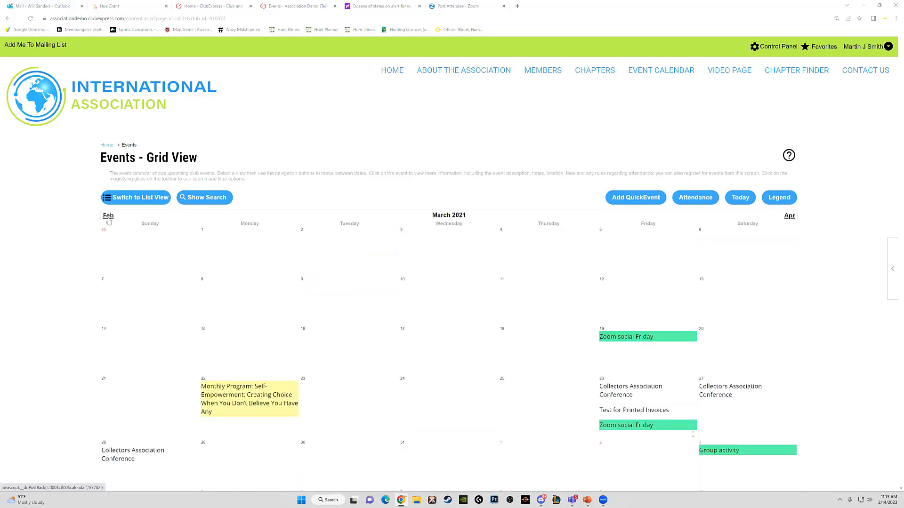
click(108, 216)
click(108, 216)
click(108, 216)
click(108, 217)
click(108, 216)
click(108, 218)
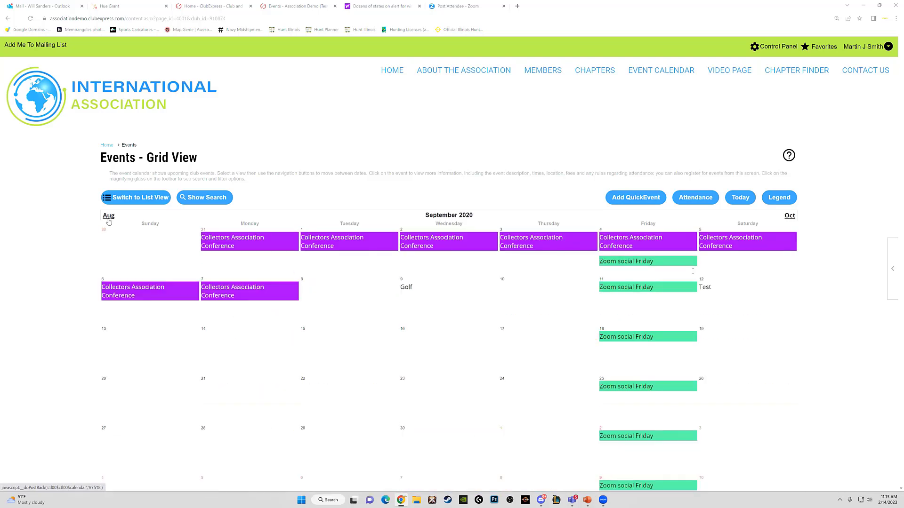
click(108, 218)
click(108, 218)
click(109, 217)
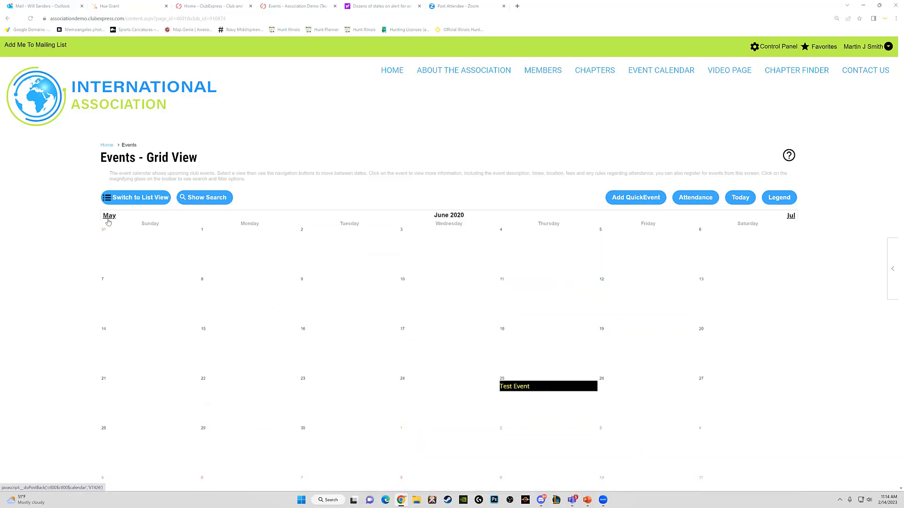
click(109, 217)
click(108, 216)
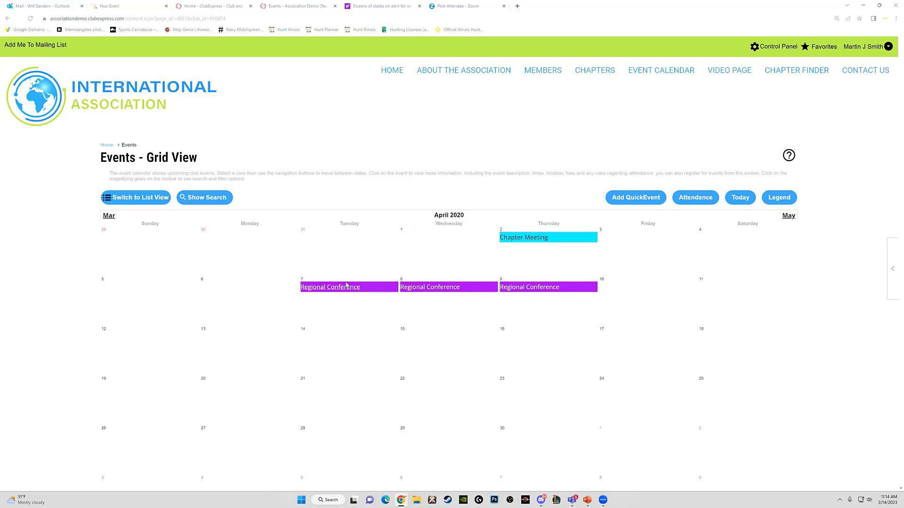
- Open the Regional Conference event details and scroll through them
click(334, 289)
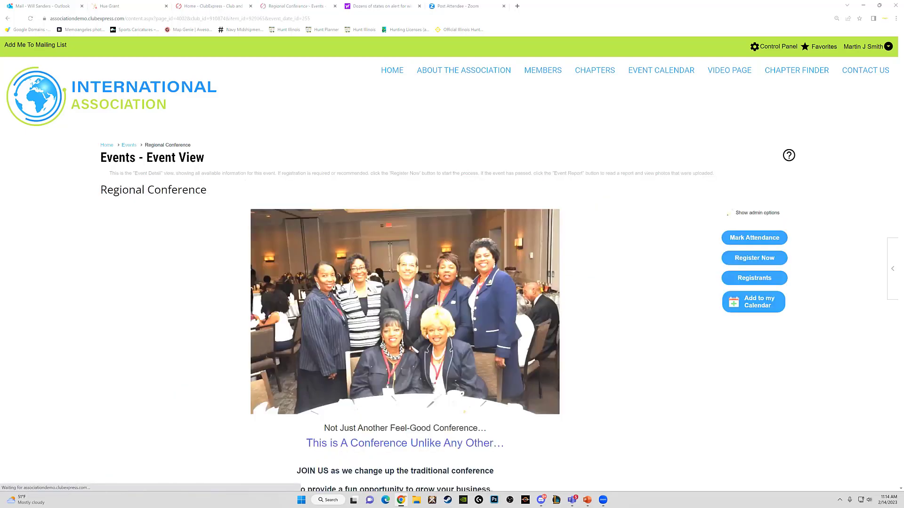
scroll(342, 289, down, 2)
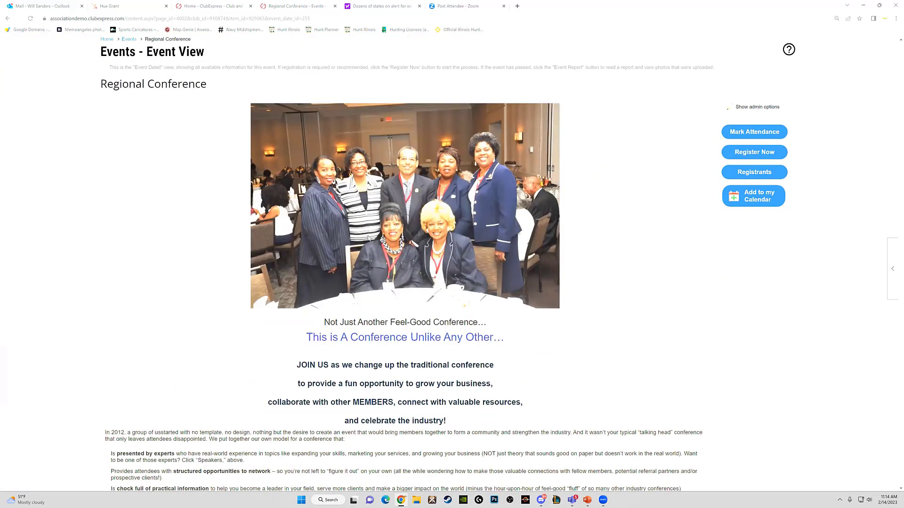
scroll(369, 239, down, 2)
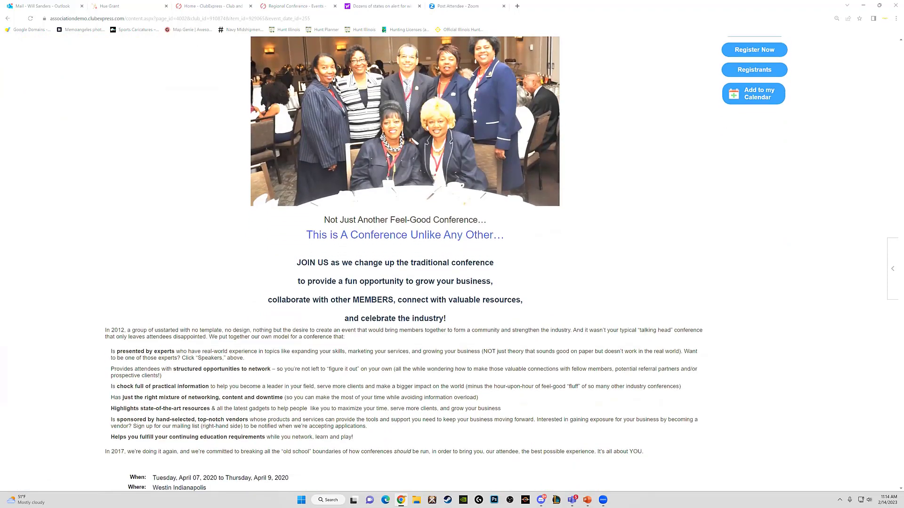
scroll(387, 155, up, 2)
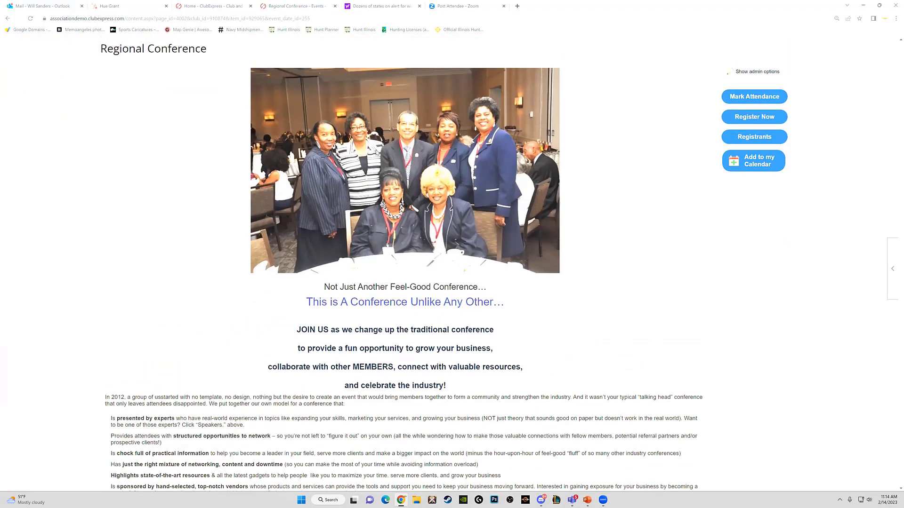
scroll(387, 156, down, 5)
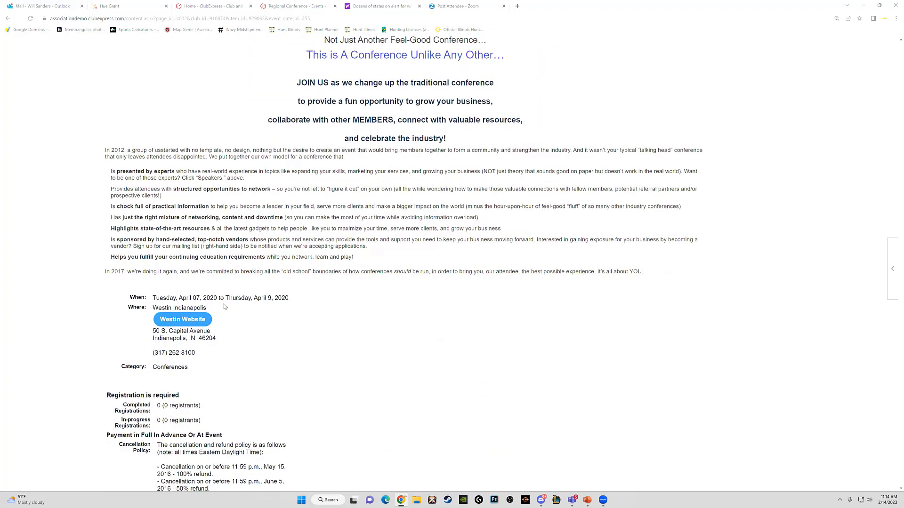
scroll(224, 306, down, 6)
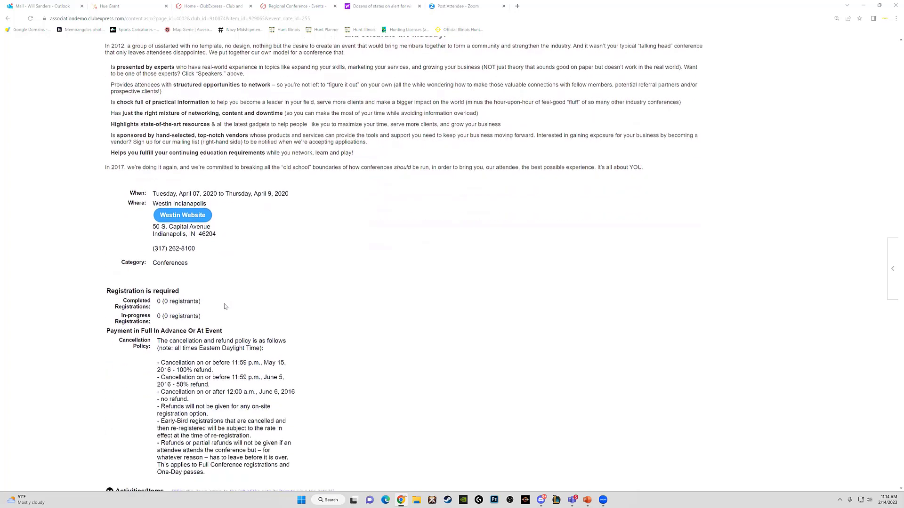
- Expand all activity and item details for the conference and review them
click(110, 314)
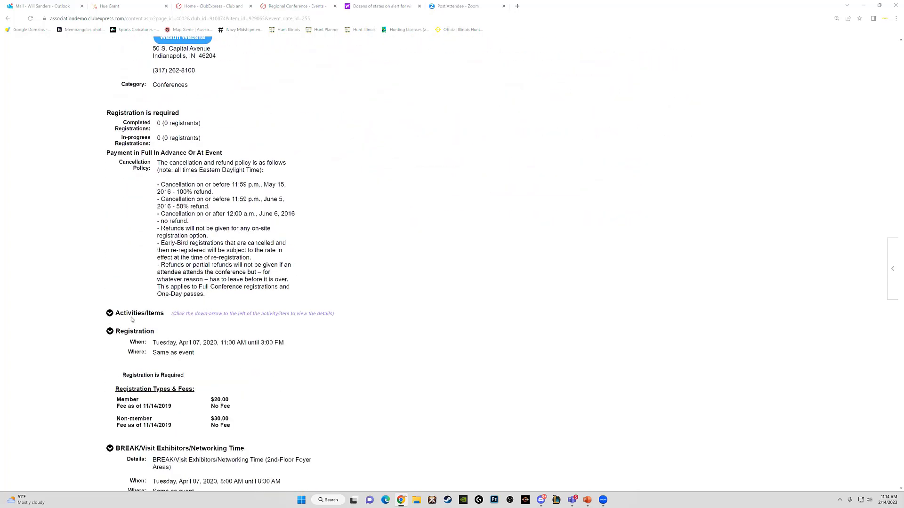
scroll(130, 320, down, 2)
scroll(130, 320, down, 2)
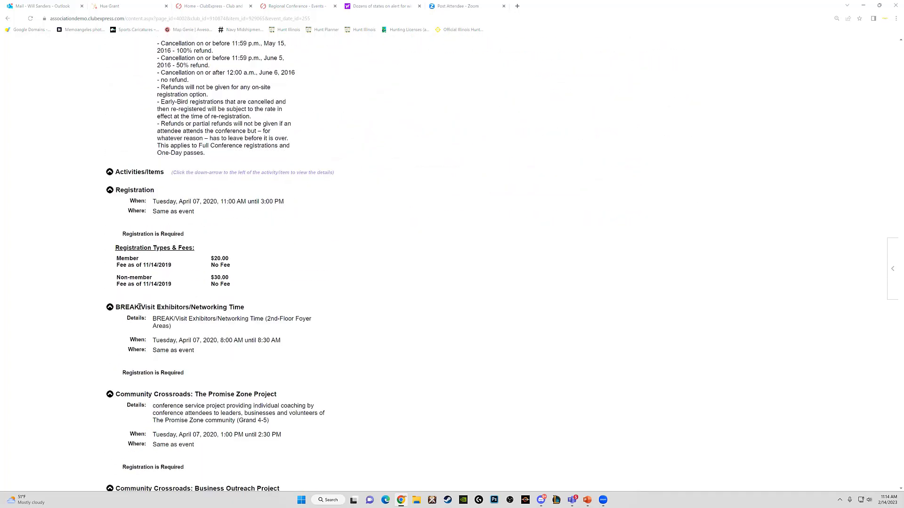
scroll(175, 249, down, 7)
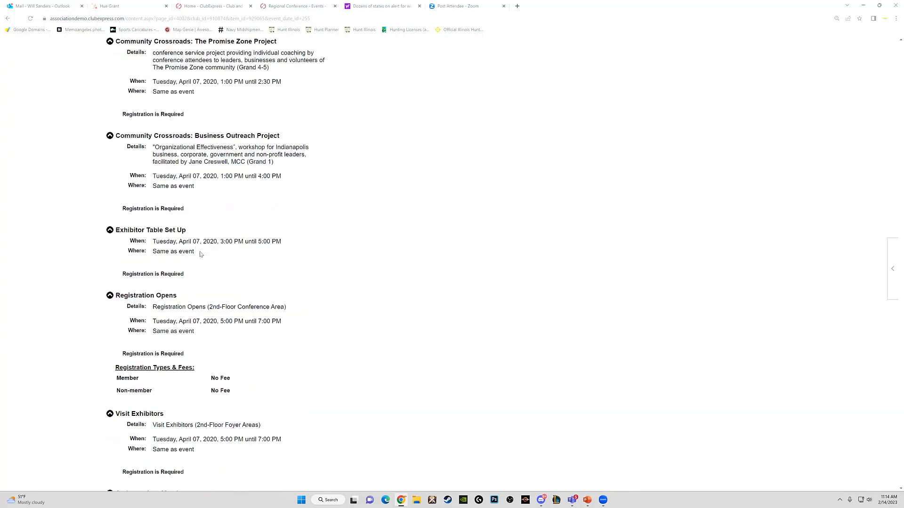
scroll(201, 254, down, 15)
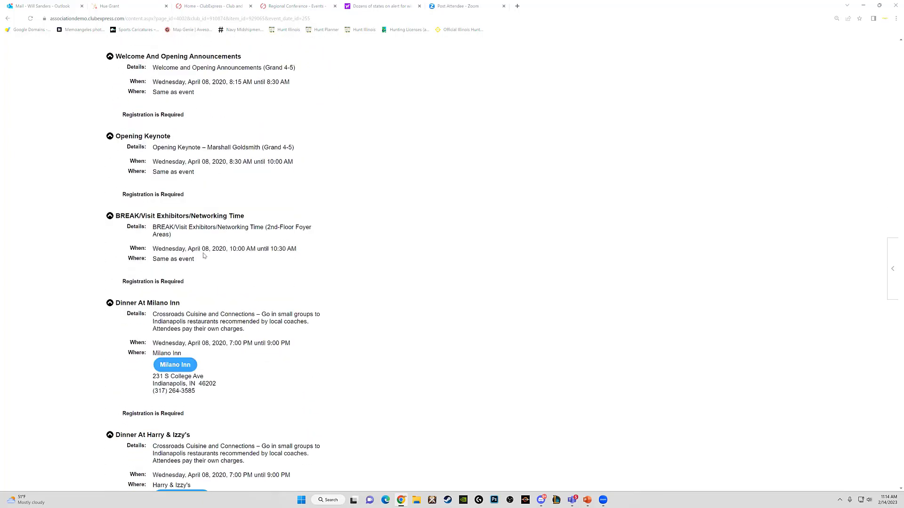
scroll(204, 256, down, 2)
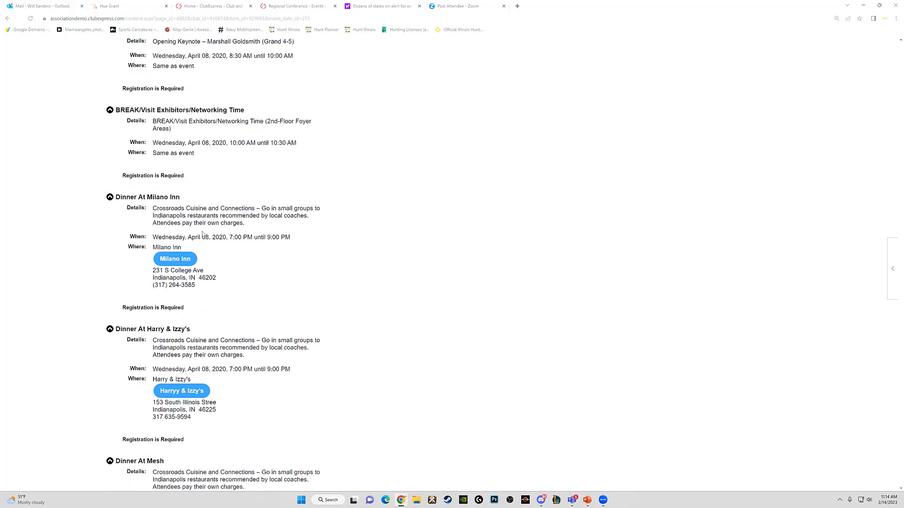
scroll(400, 228, up, 10)
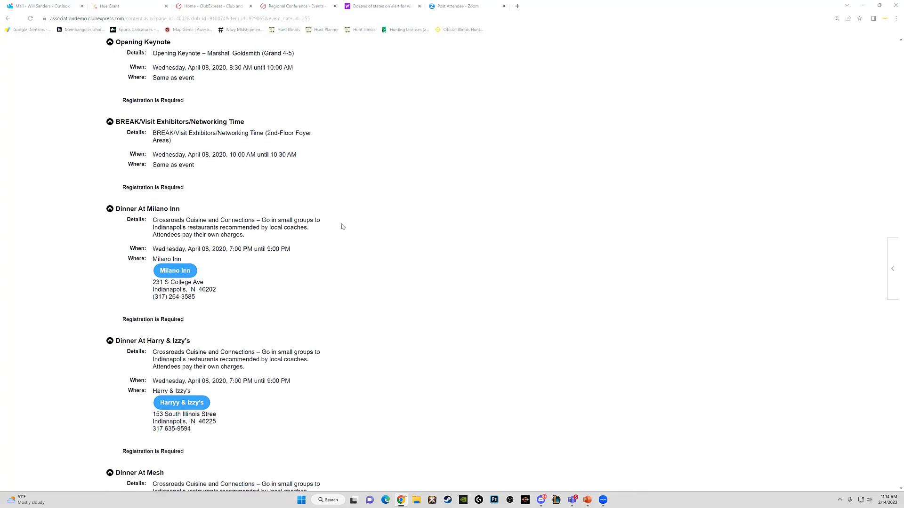
scroll(405, 228, up, 15)
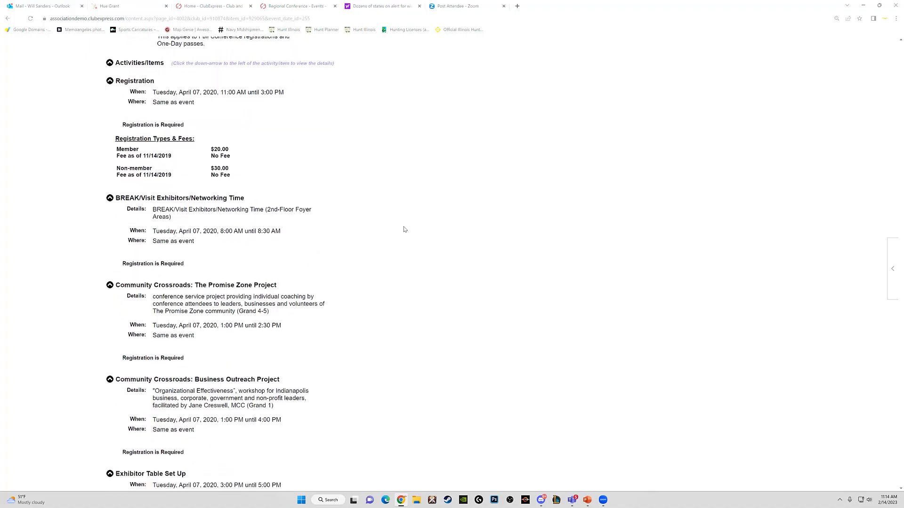
scroll(404, 229, up, 10)
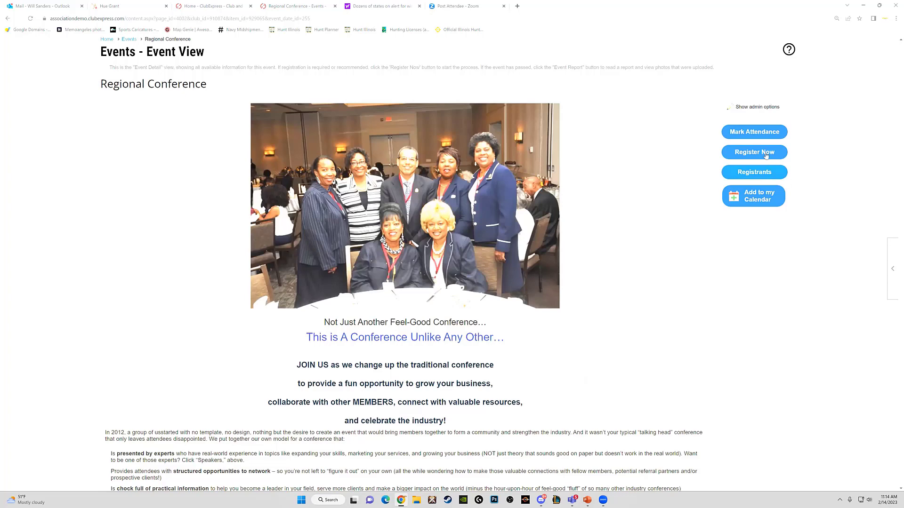
- Start registering for the Regional Conference and scroll the registration page
click(739, 155)
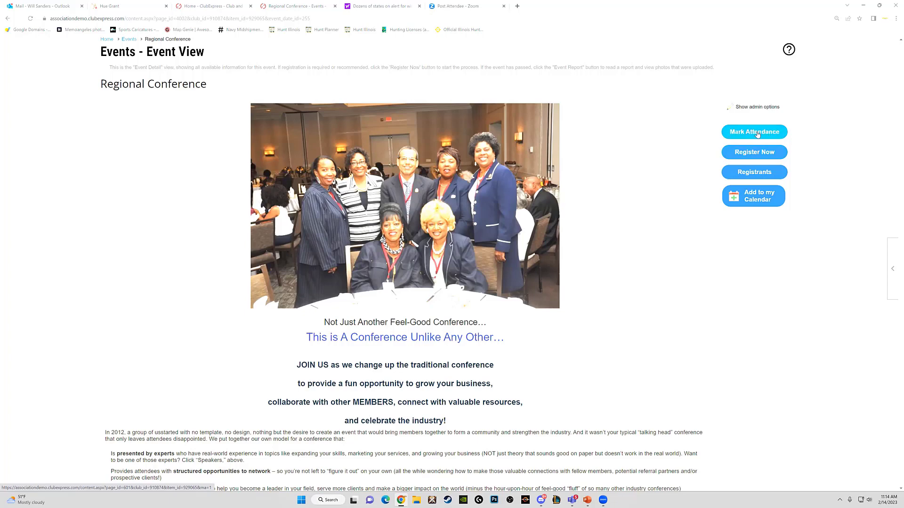
scroll(725, 71, up, 3)
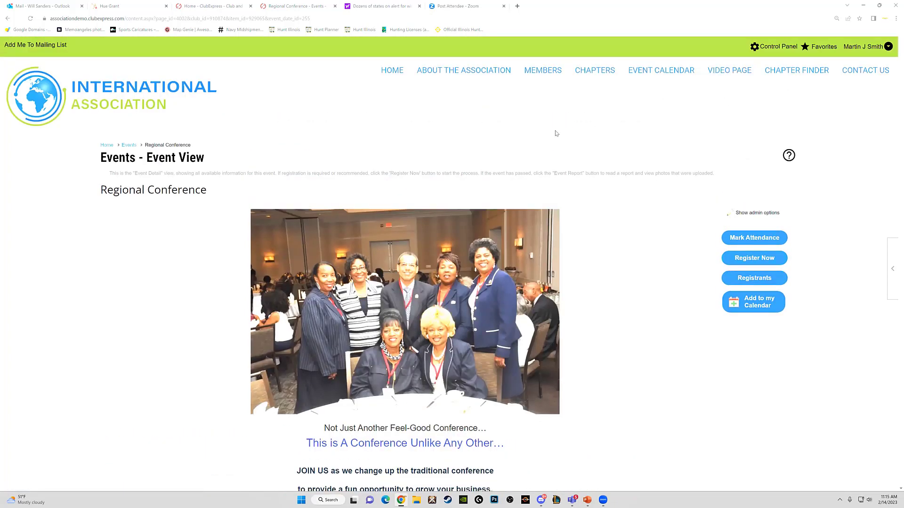
scroll(565, 136, down, 1)
scroll(753, 108, up, 1)
- Browse the site's VIDEO PAGE
click(729, 70)
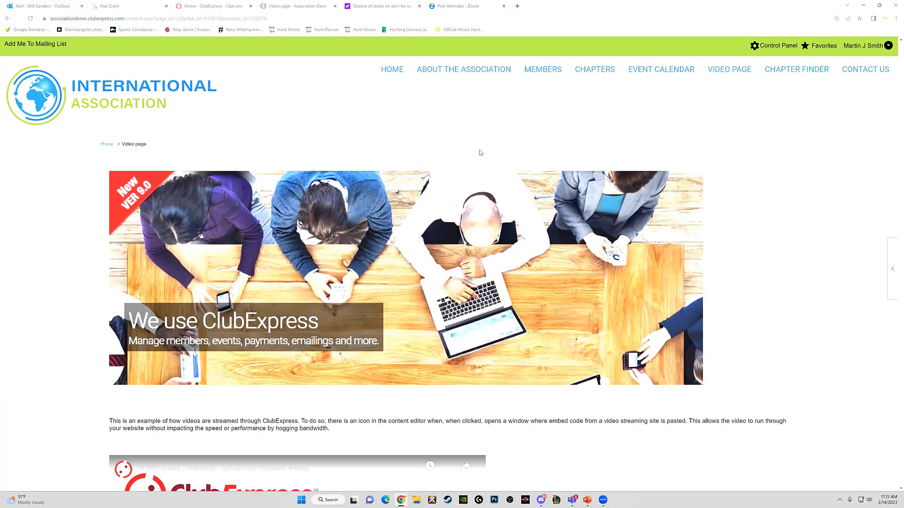
scroll(480, 153, down, 7)
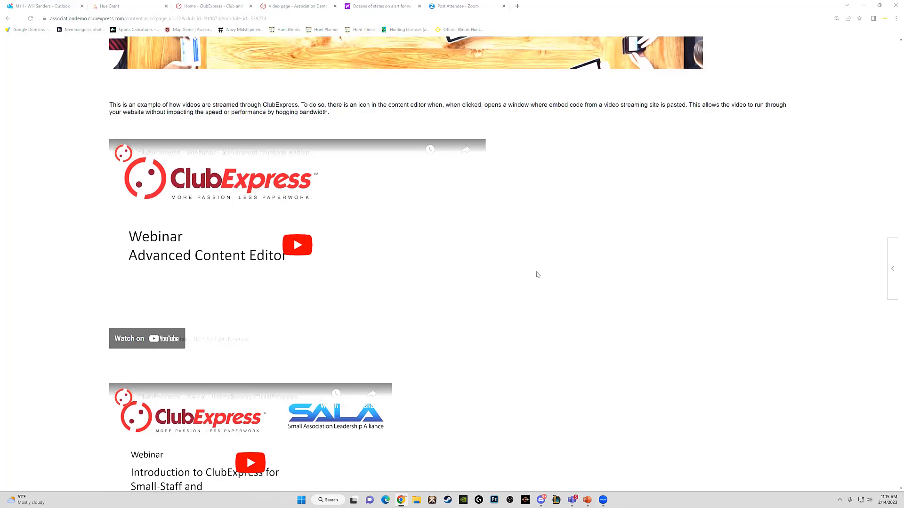
scroll(536, 270, up, 5)
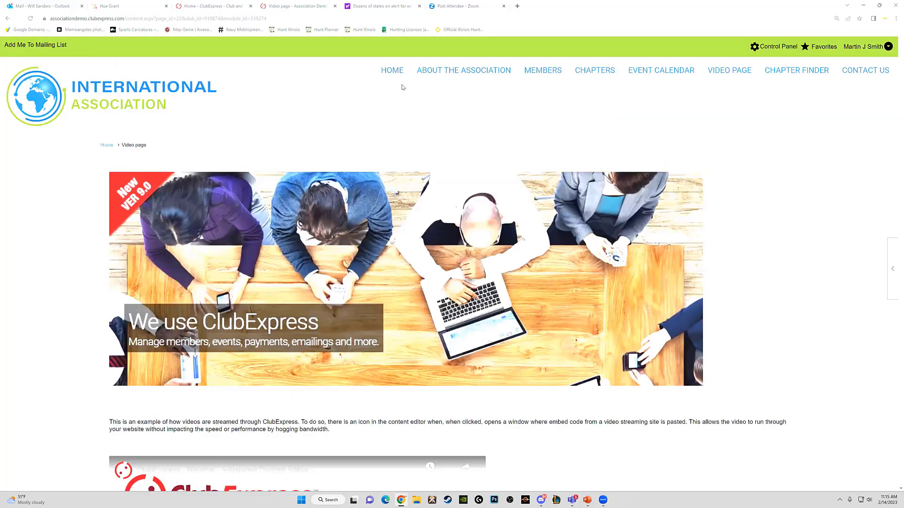
- Open the Document Library's Newsletter Archive folder to list its five newsletters
click(394, 132)
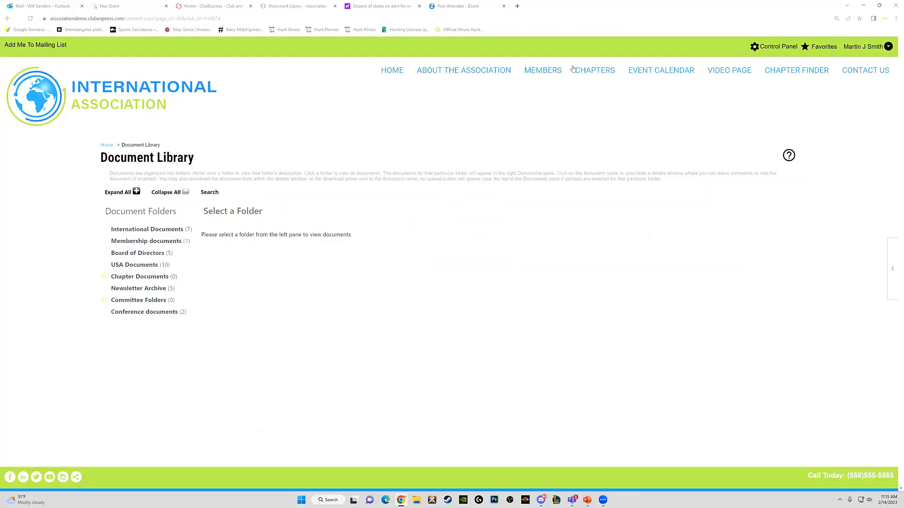
click(141, 288)
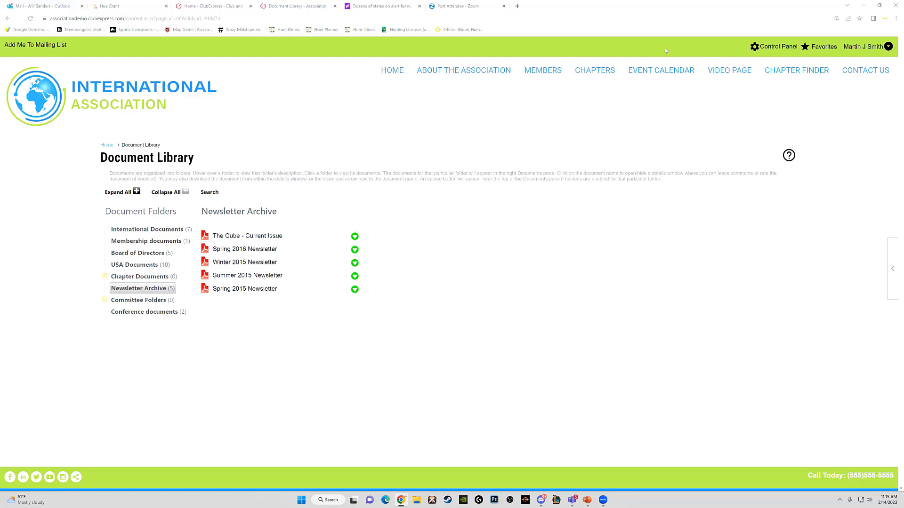
mouse_move(553, 71)
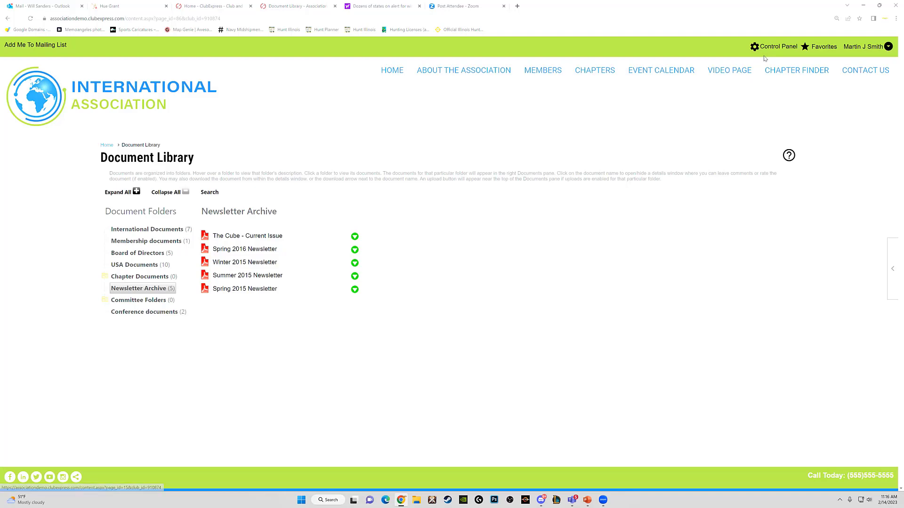
- Open the admin Control Panel on its People tab of administration functions
click(773, 47)
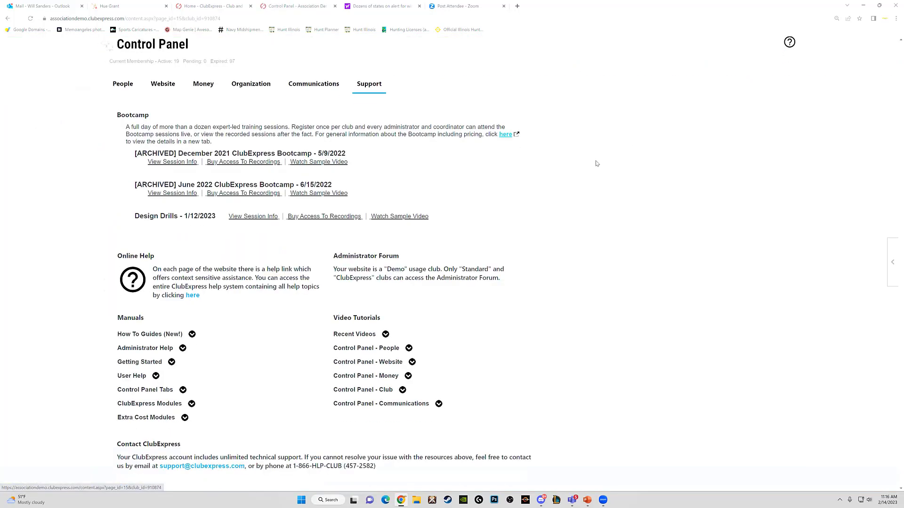
click(124, 199)
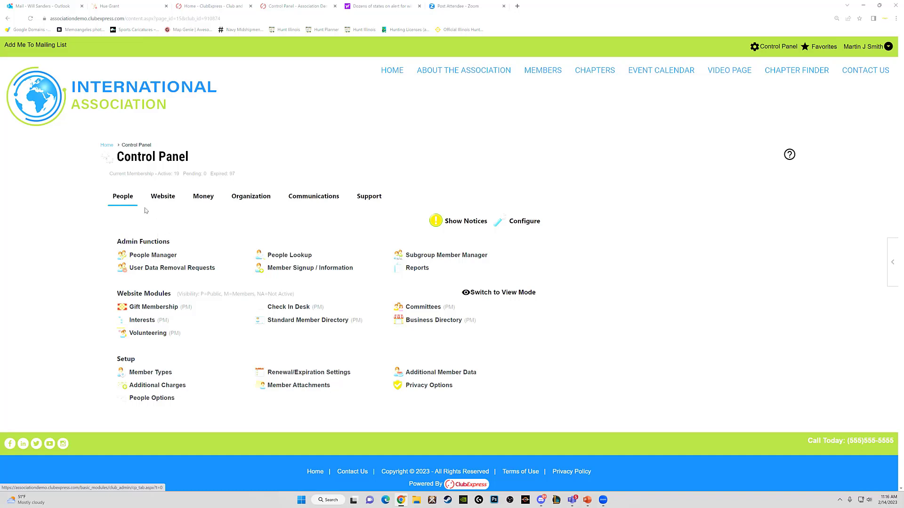
- In People Manager, search with Expired unchecked in Member Status to list 19 active members
click(154, 256)
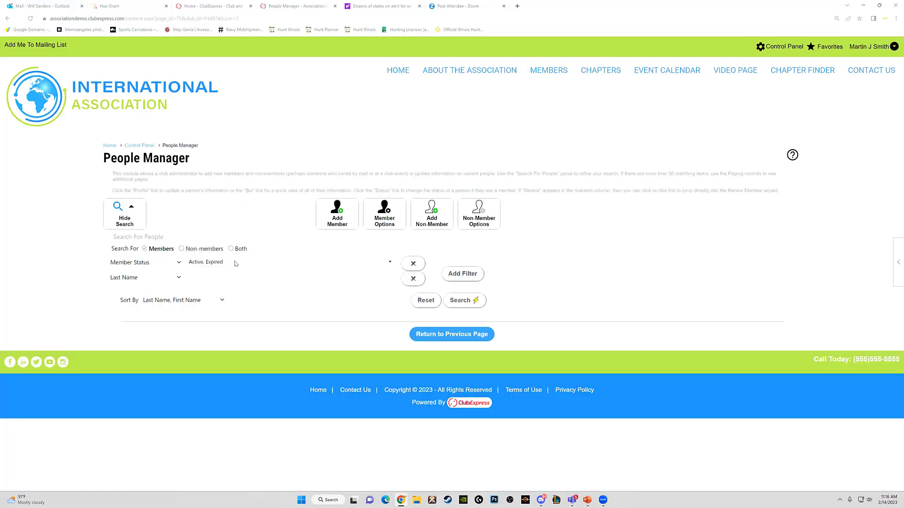
click(197, 262)
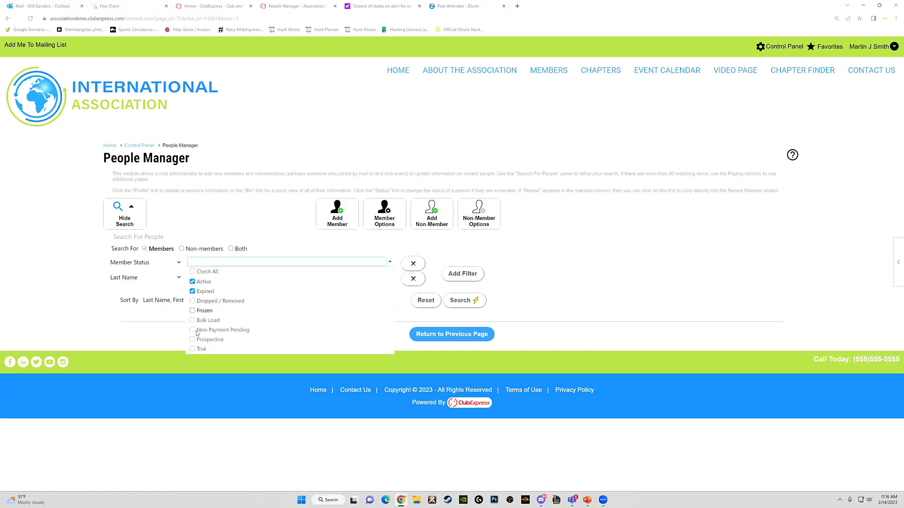
click(192, 291)
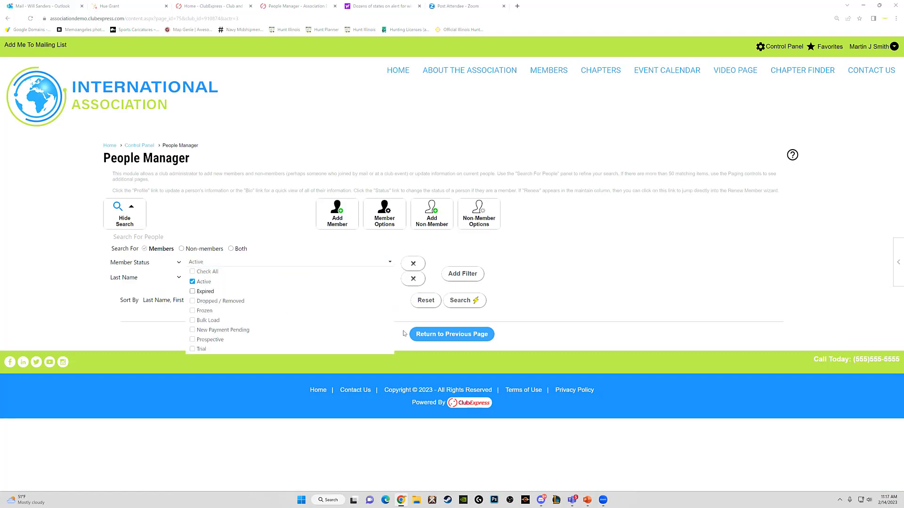
click(465, 301)
scroll(463, 301, down, 5)
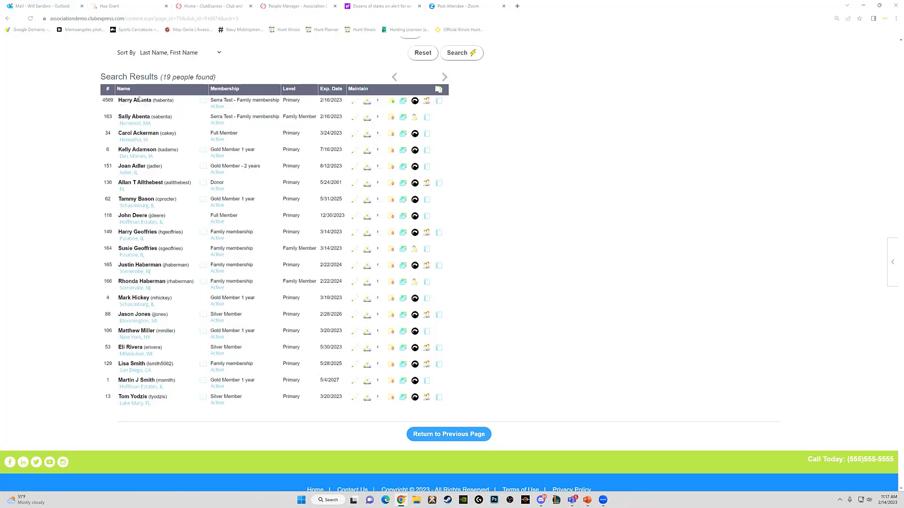
- Review the first listed member's Basic Member Information
click(354, 101)
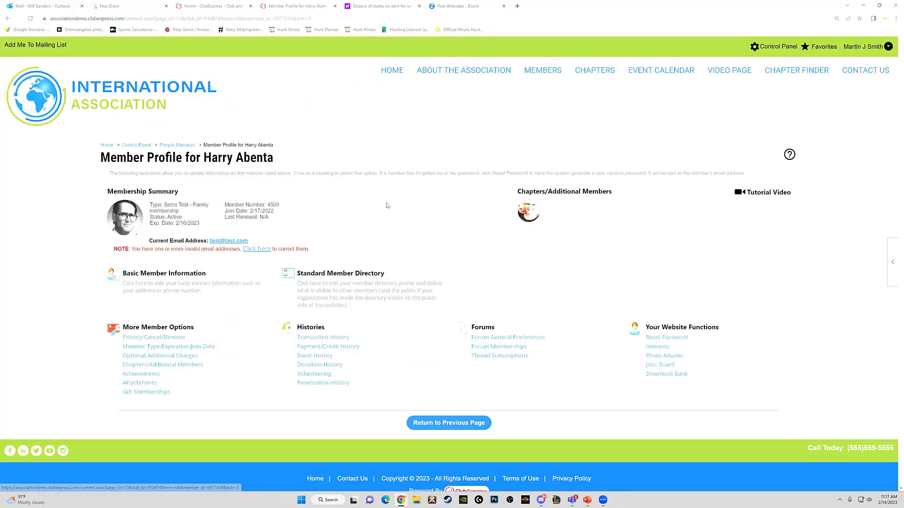
click(184, 285)
scroll(227, 244, down, 4)
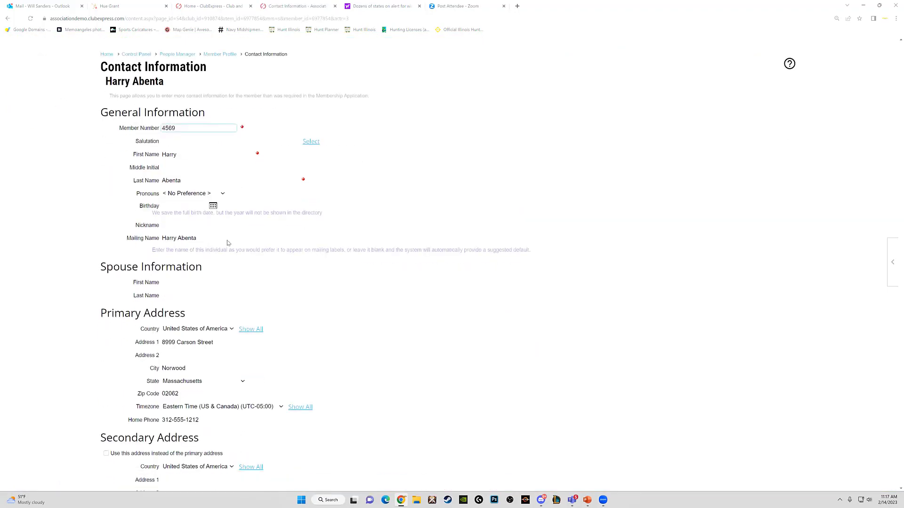
scroll(225, 248, up, 1)
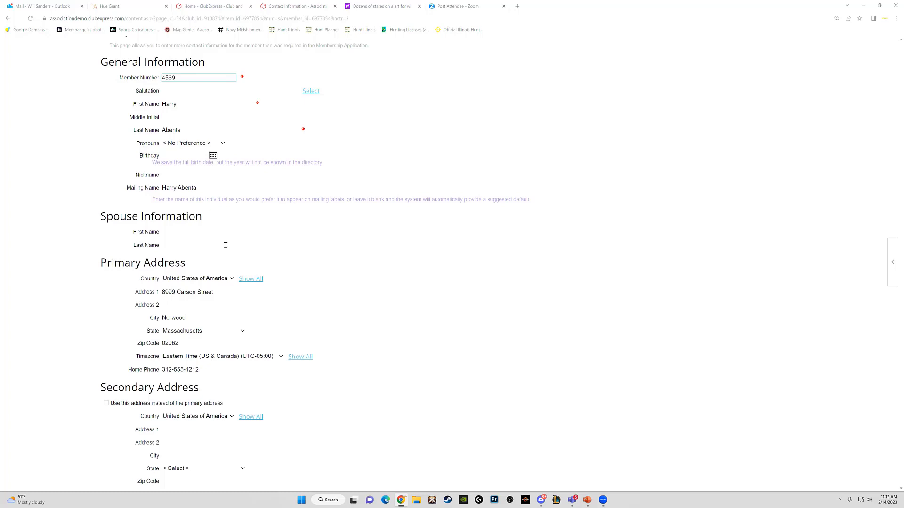
scroll(226, 245, up, 3)
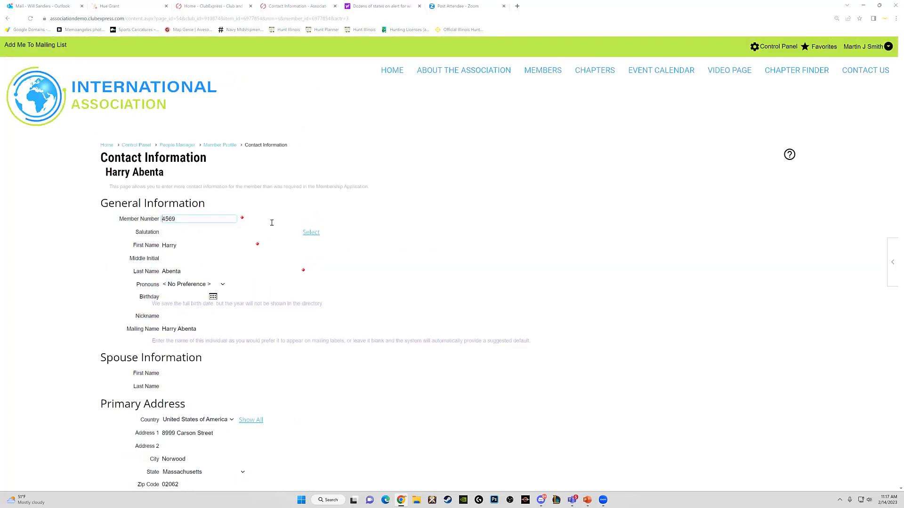
scroll(355, 236, down, 3)
scroll(355, 237, down, 8)
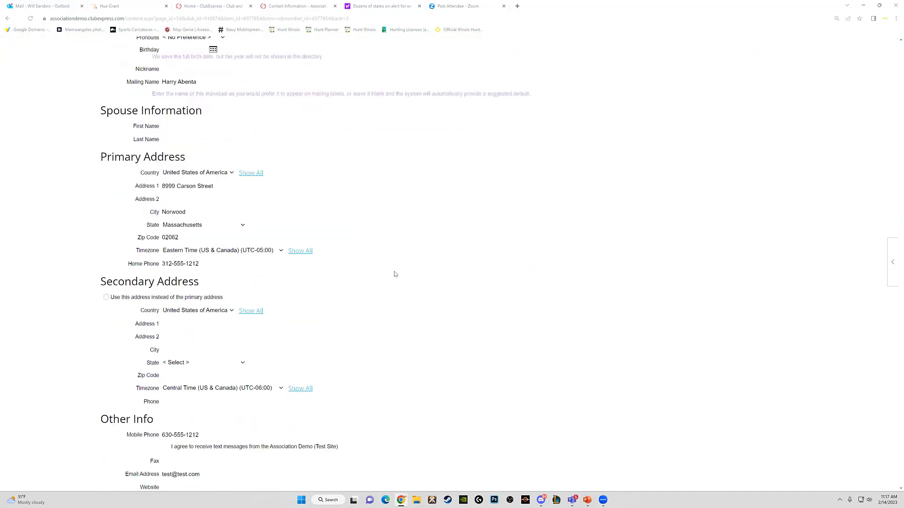
- Save the contact information unchanged and return to the Control Panel
click(425, 410)
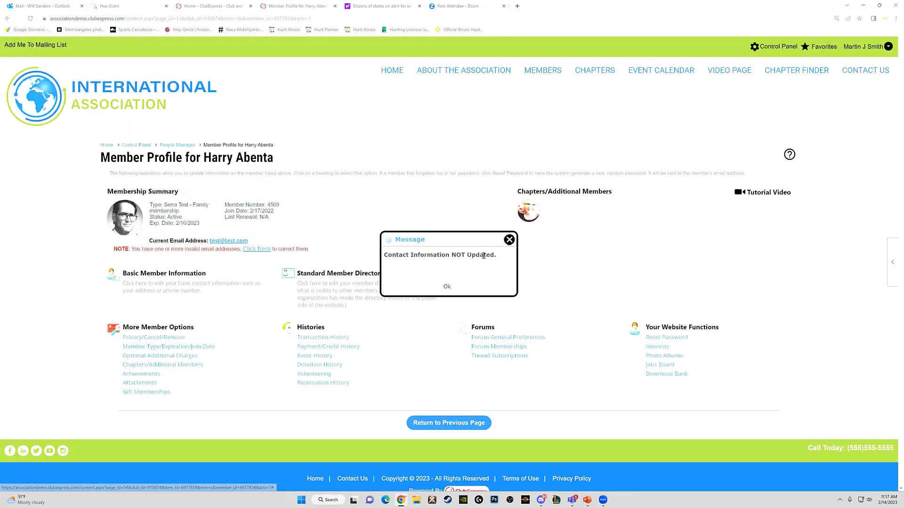
click(511, 240)
click(766, 49)
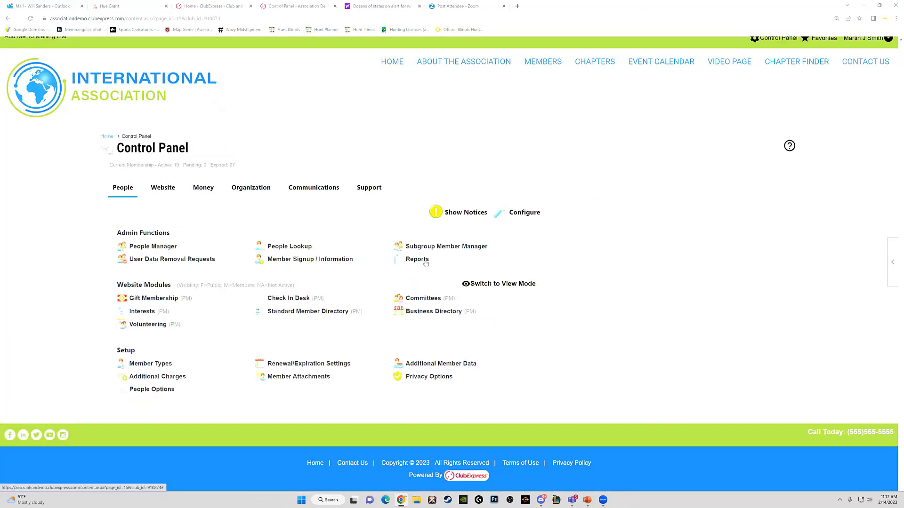
click(417, 259)
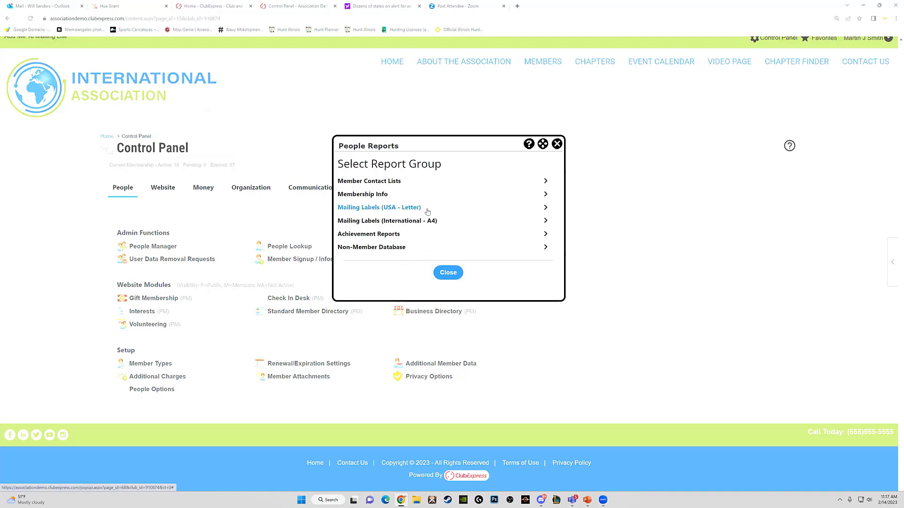
click(545, 195)
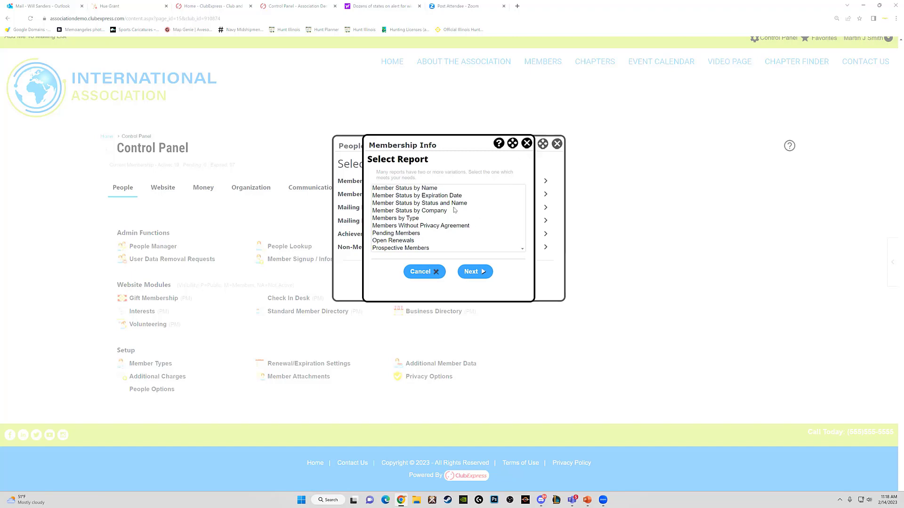
click(527, 143)
click(556, 143)
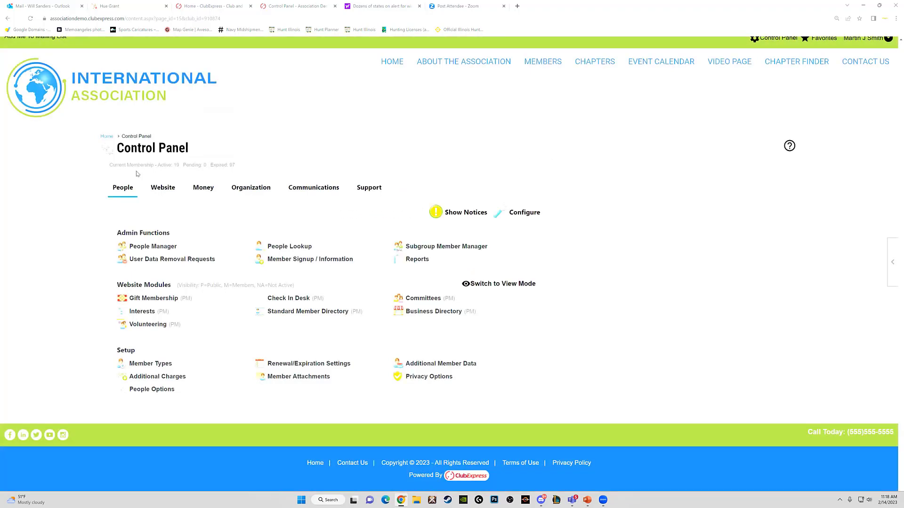
click(164, 190)
click(203, 197)
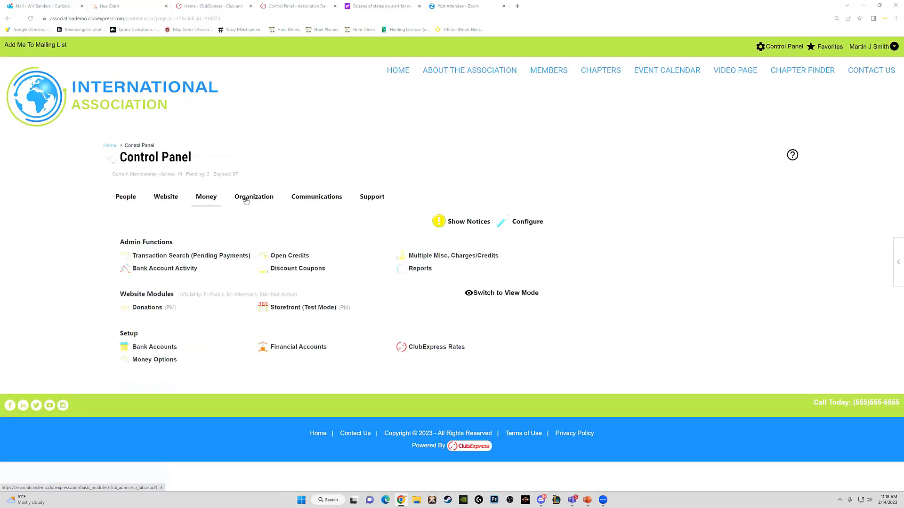
click(251, 197)
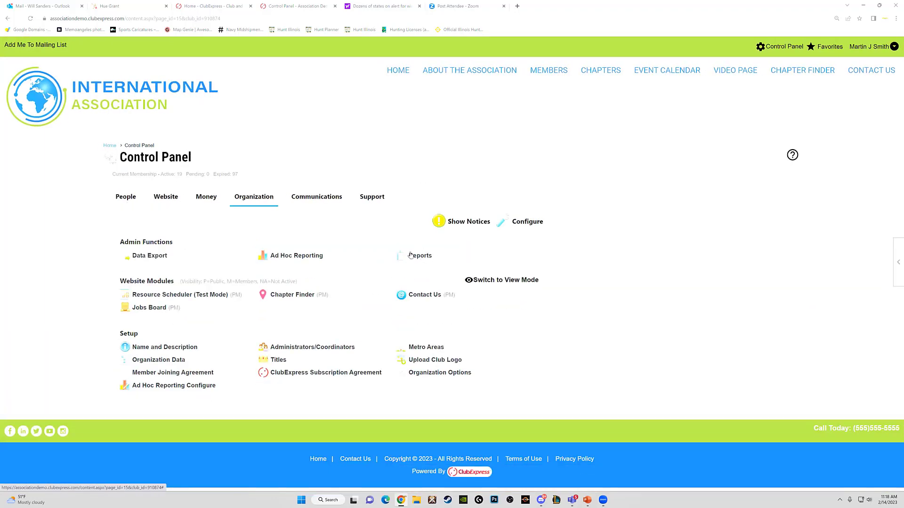
click(128, 200)
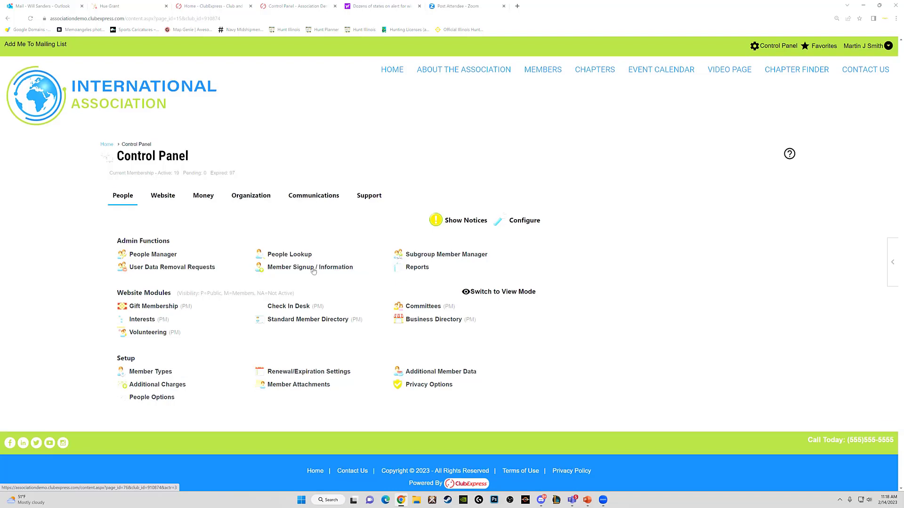
scroll(287, 329, down, 1)
- Start a new member type in Member Type Administration with description 'ghjghjgh'
click(163, 365)
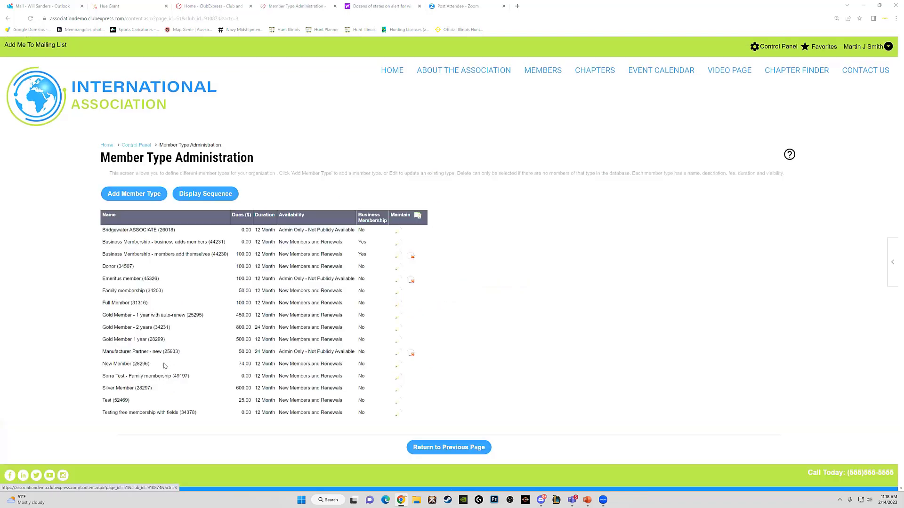
scroll(130, 221, down, 1)
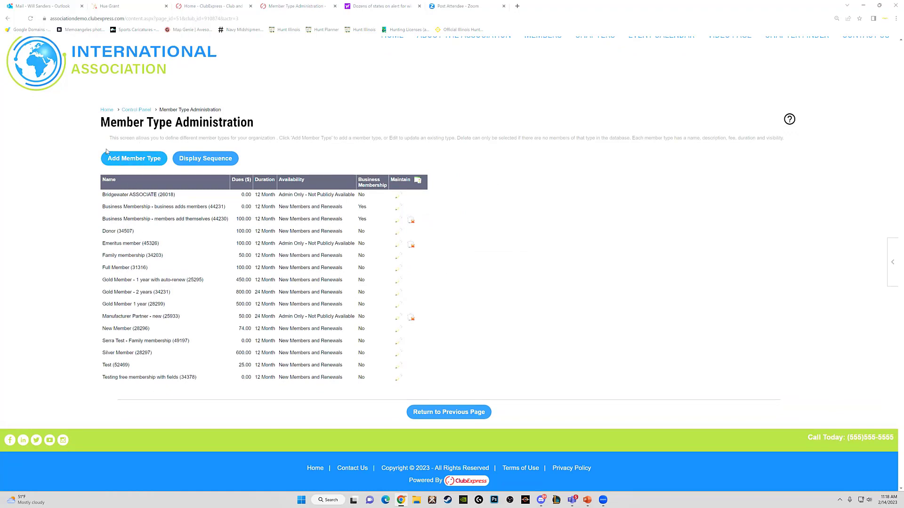
click(137, 161)
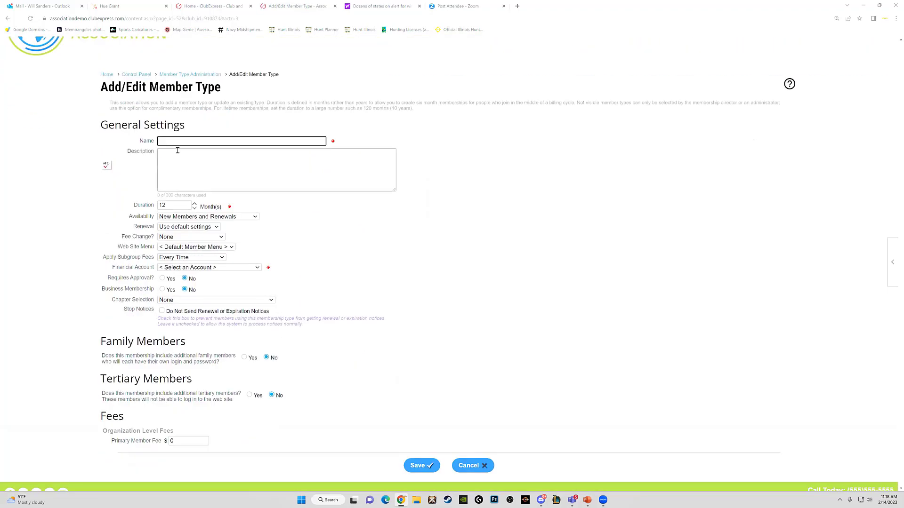
click(192, 158)
text(ghjghjgh)
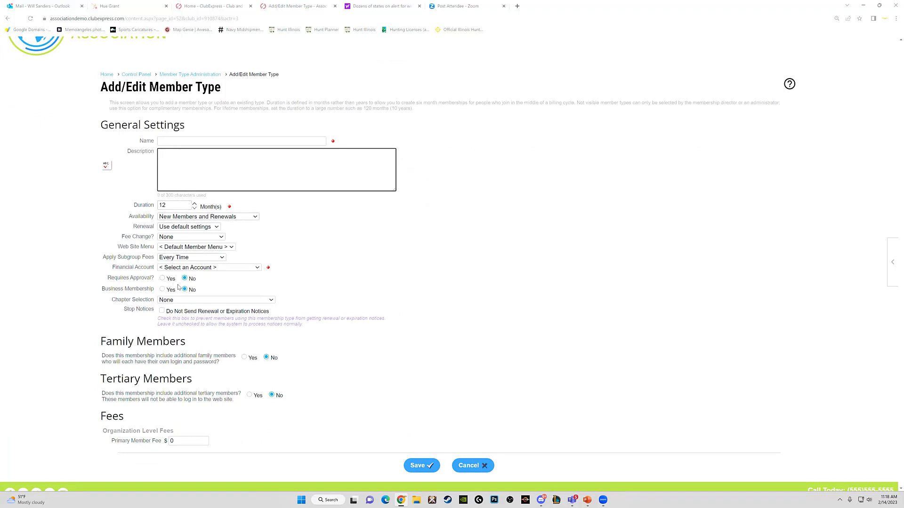
scroll(188, 282, down, 1)
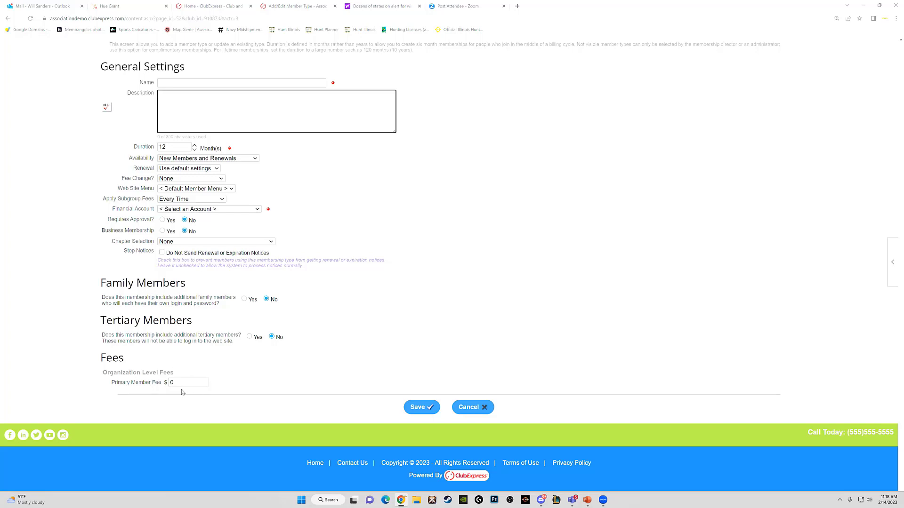
- Abandon the new member type after the missing-fields error, leaving without saving
click(410, 408)
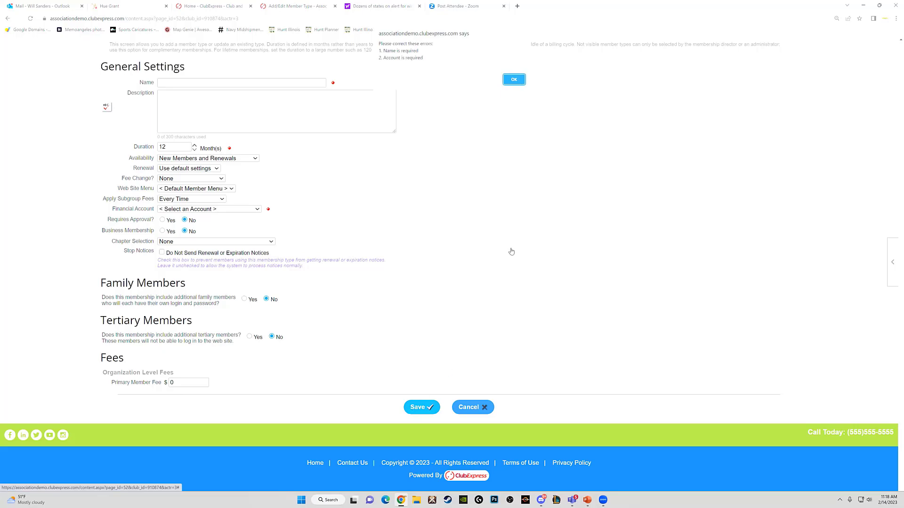
key(Return)
click(466, 407)
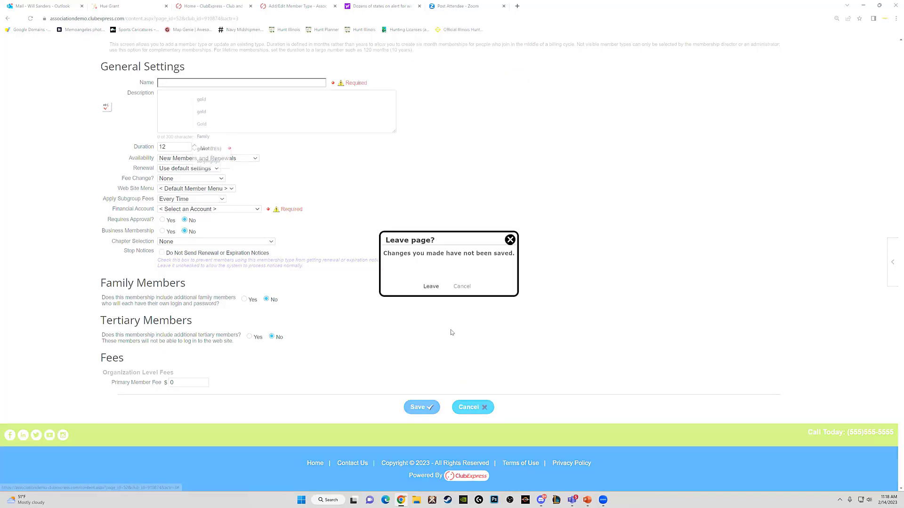
click(430, 285)
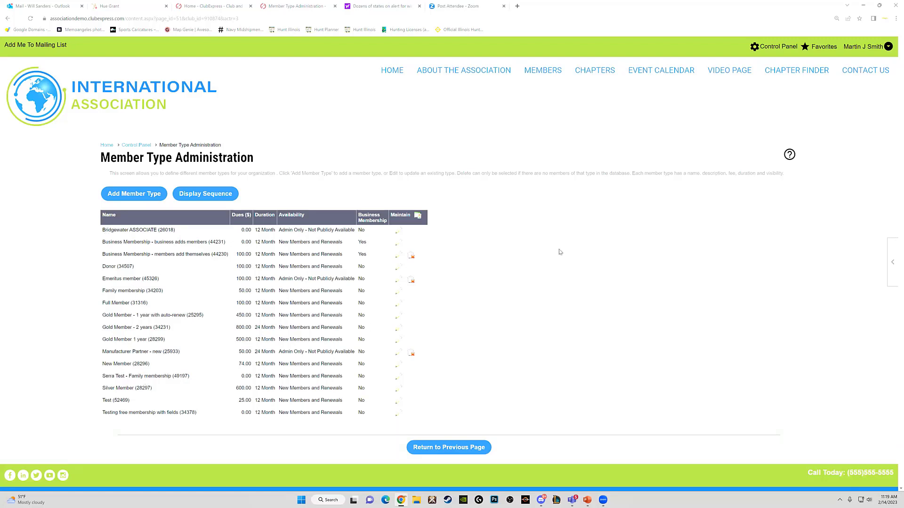
- Log out and preview the public Membership Join Now page's membership types
click(887, 46)
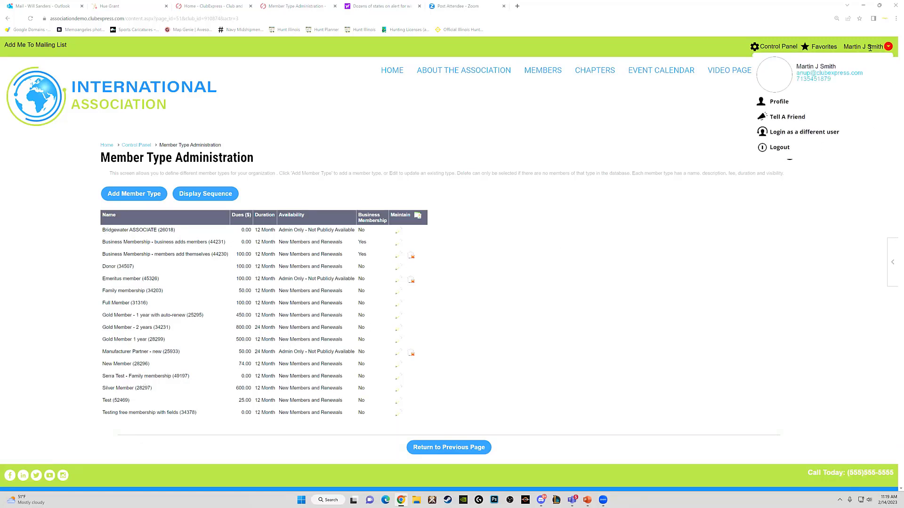
click(779, 147)
click(509, 240)
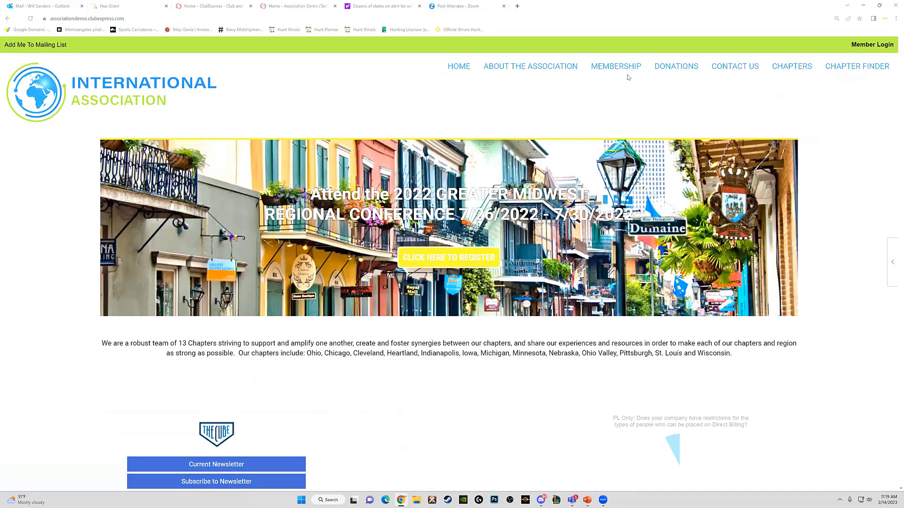
click(622, 67)
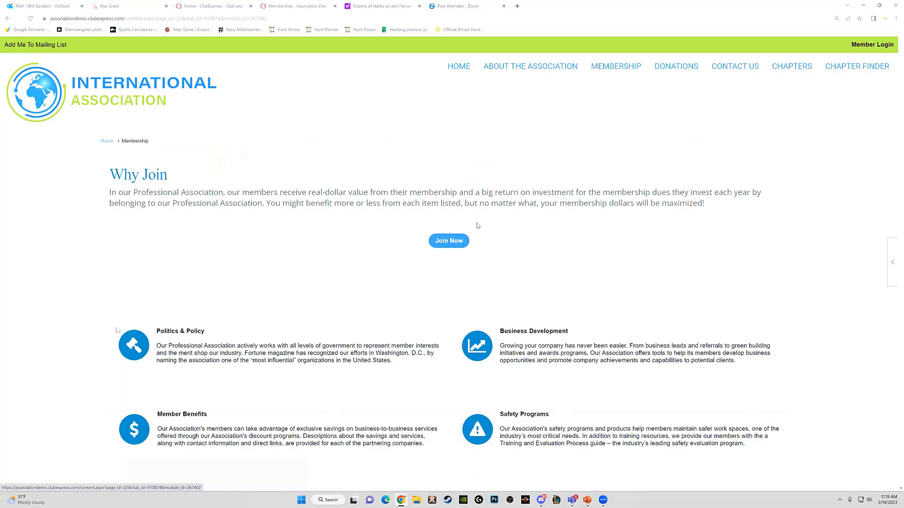
click(448, 241)
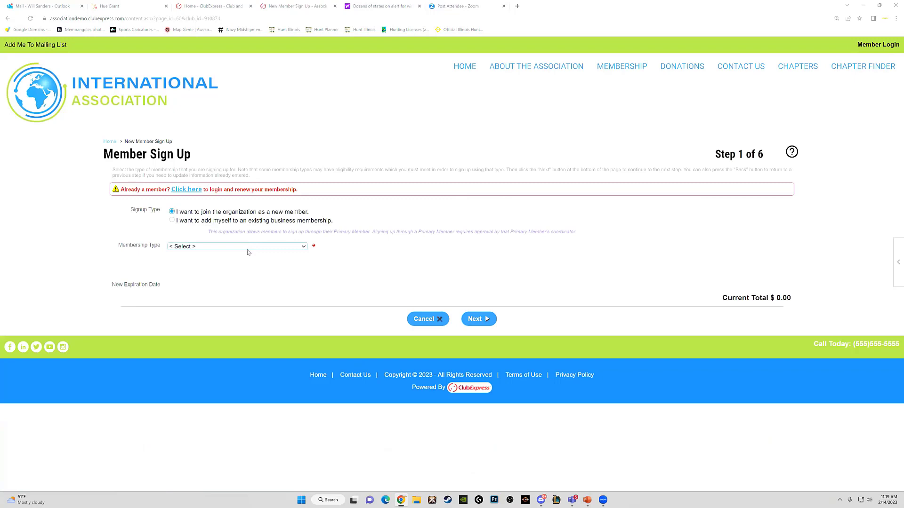
click(249, 249)
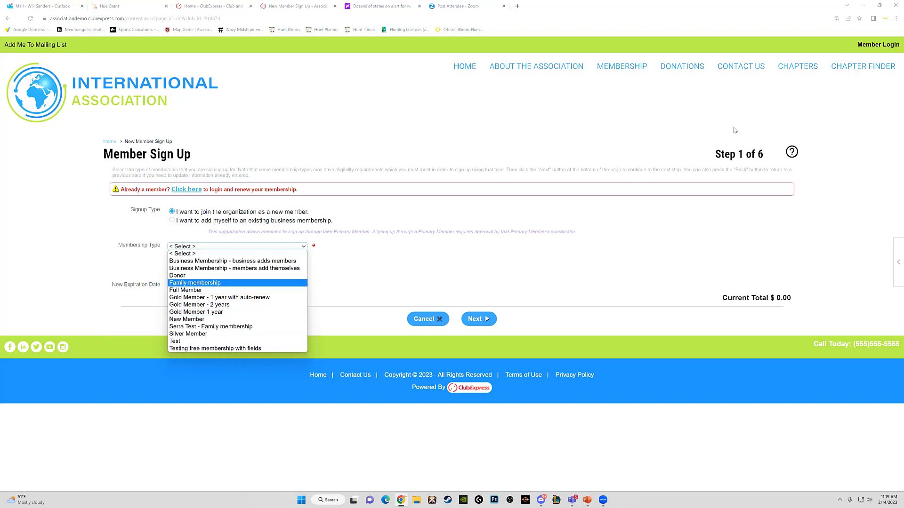
- Log back in with the administrator's user name and password
click(878, 44)
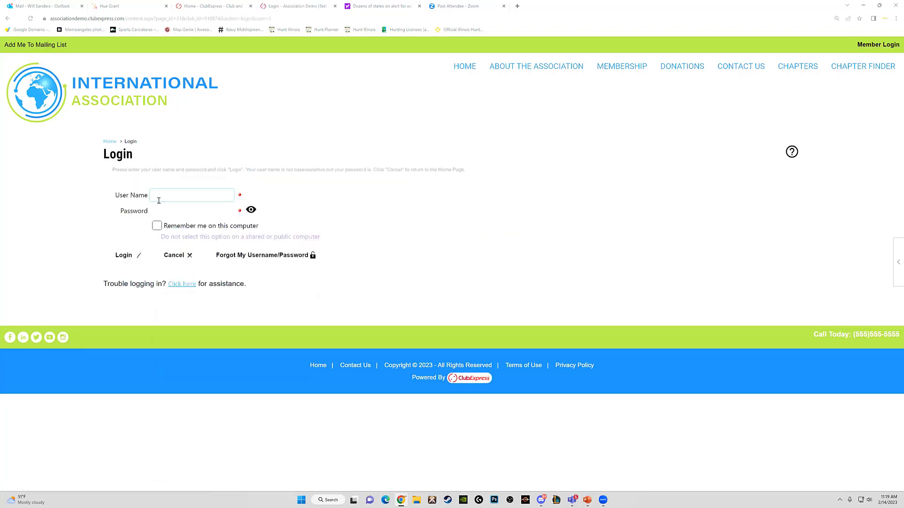
click(160, 200)
text(msmit)
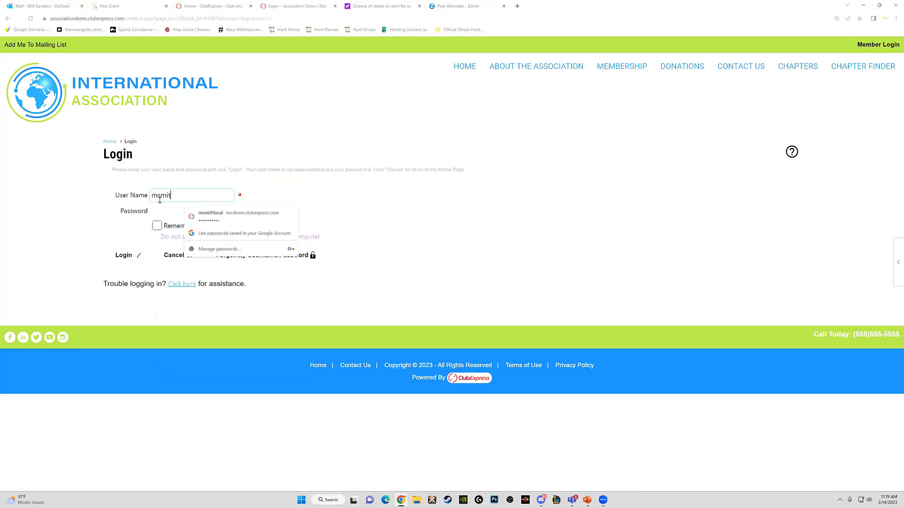
text(h)
click(174, 211)
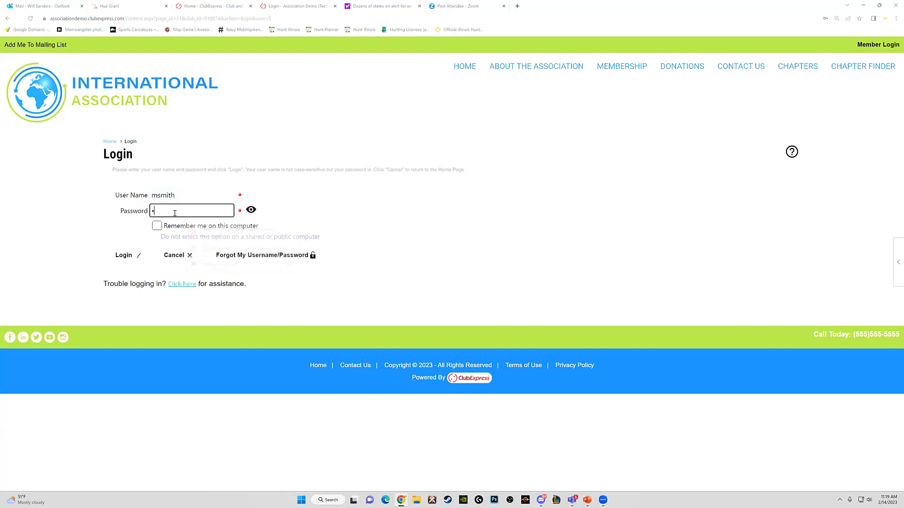
text(•••••)
key(Return)
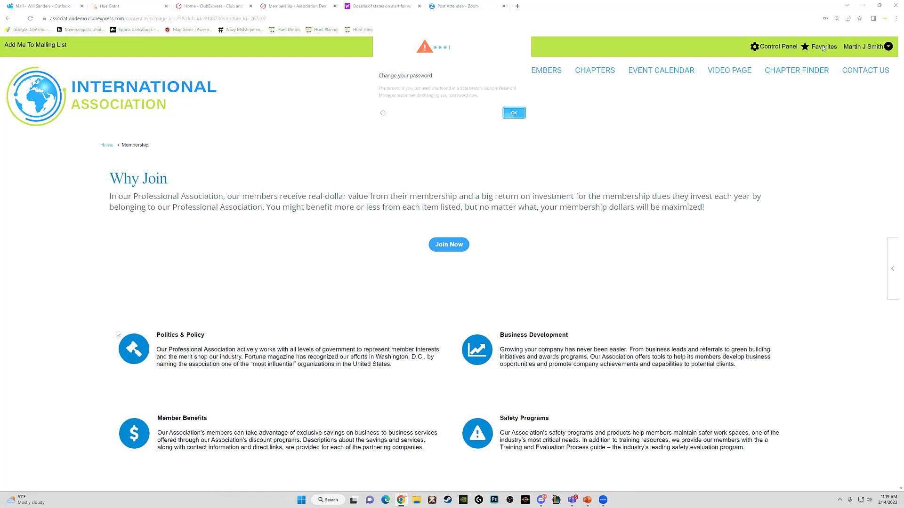
- Dismiss the change-password warning and show the Control Panel's Website functions
click(512, 115)
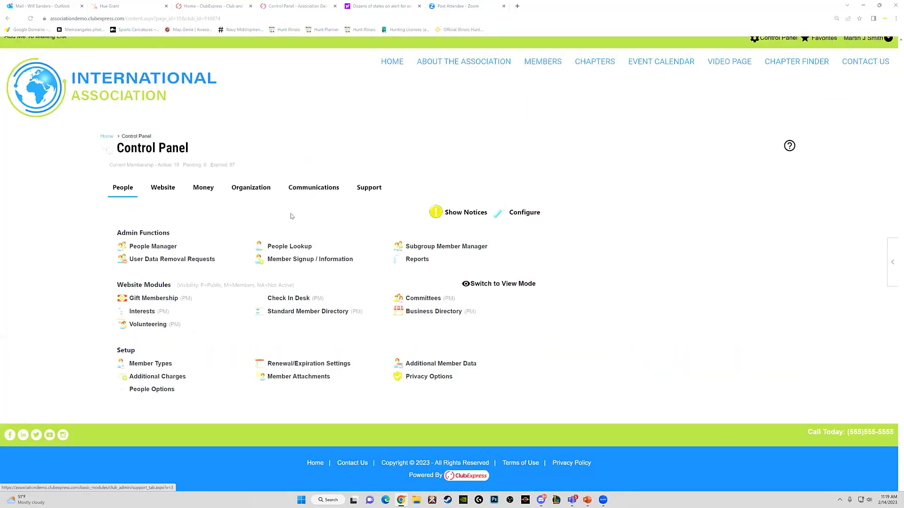
click(166, 191)
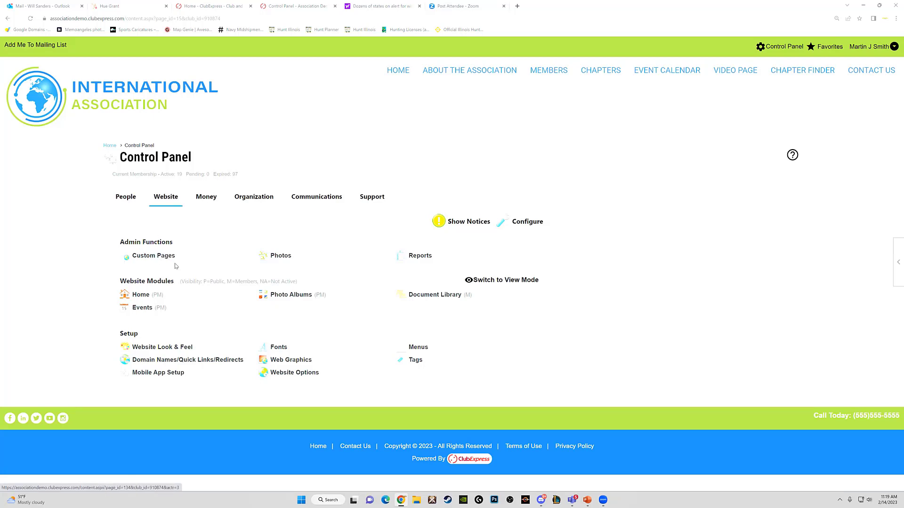
- Visit the Our Philosophy page, then return home and expand the page tools panel
mouse_move(456, 69)
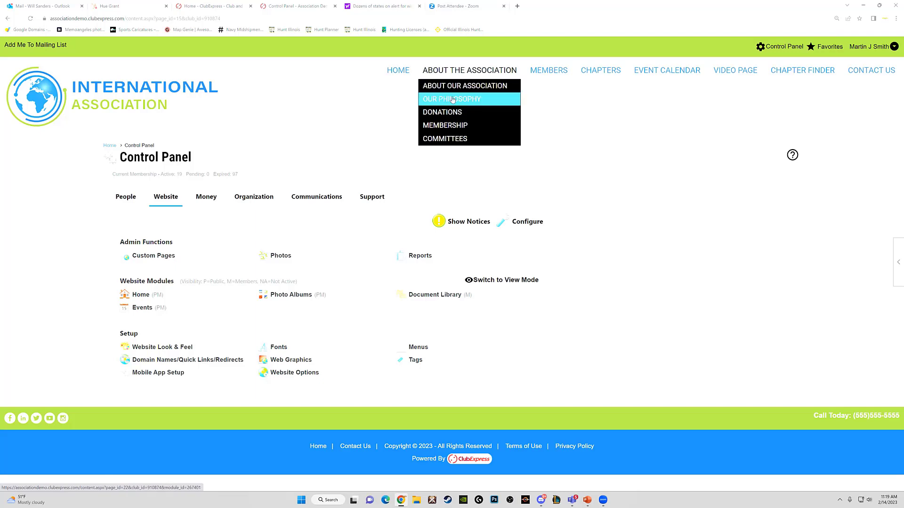
click(451, 99)
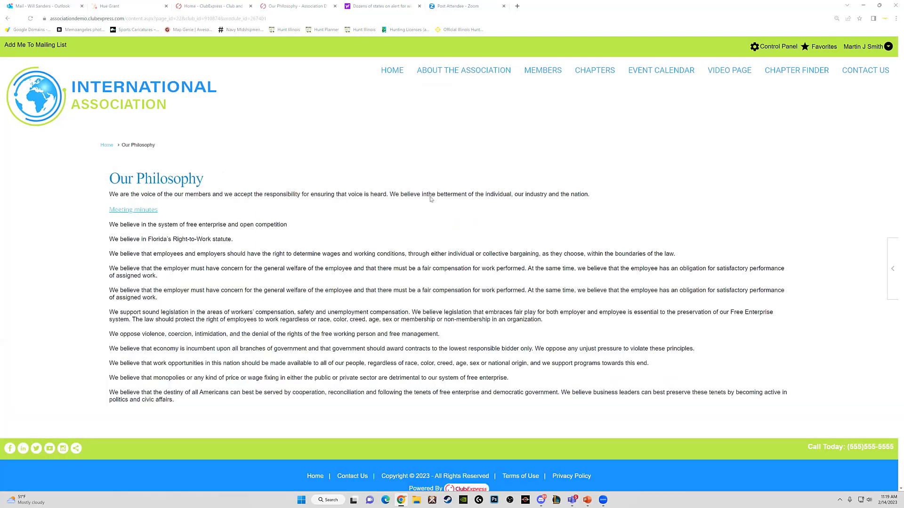
mouse_move(451, 69)
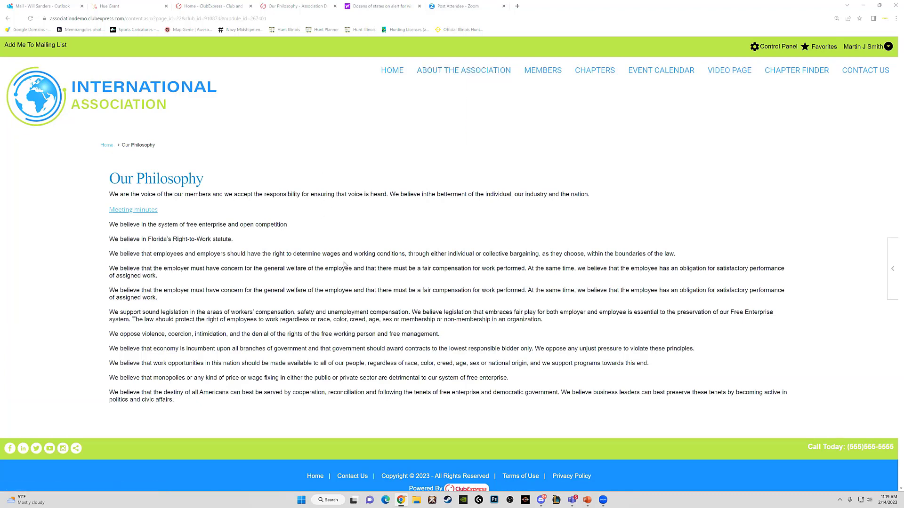
click(394, 71)
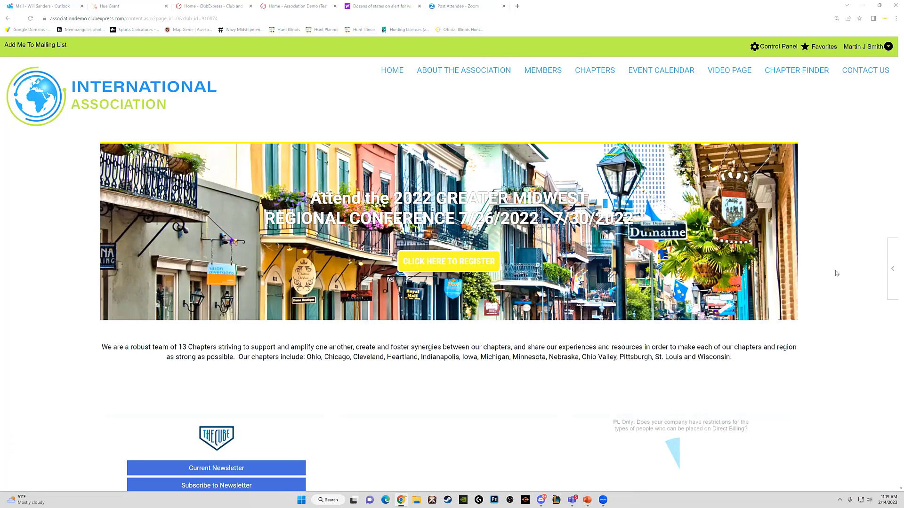
click(891, 268)
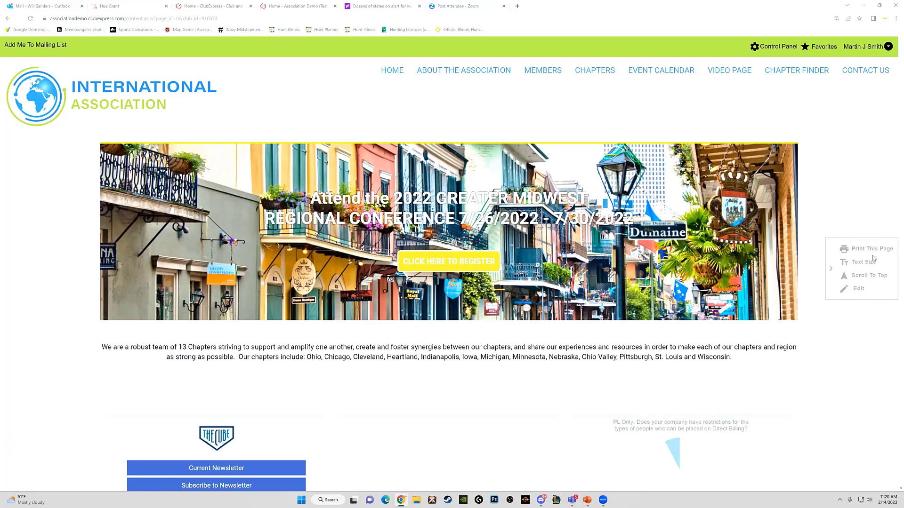
- Open the home page's active version in the page editor
click(858, 288)
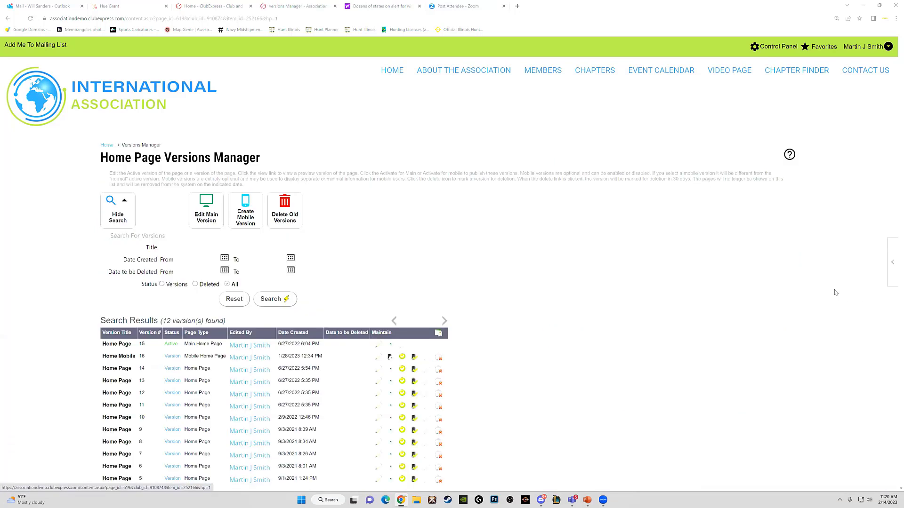
scroll(390, 328, down, 2)
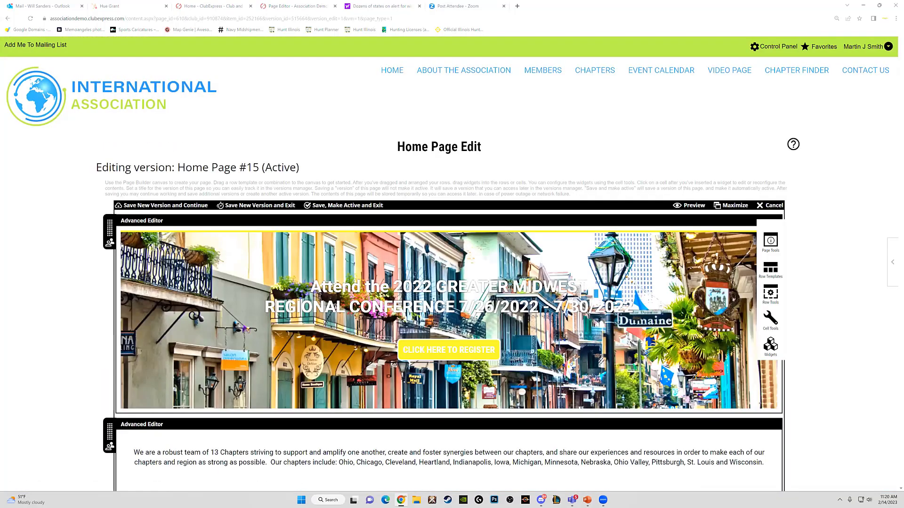
scroll(390, 274, down, 2)
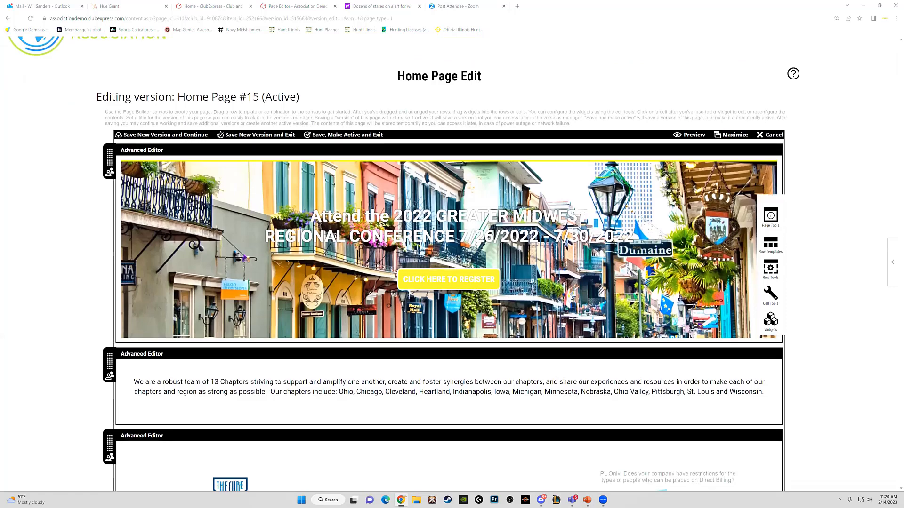
scroll(577, 268, down, 2)
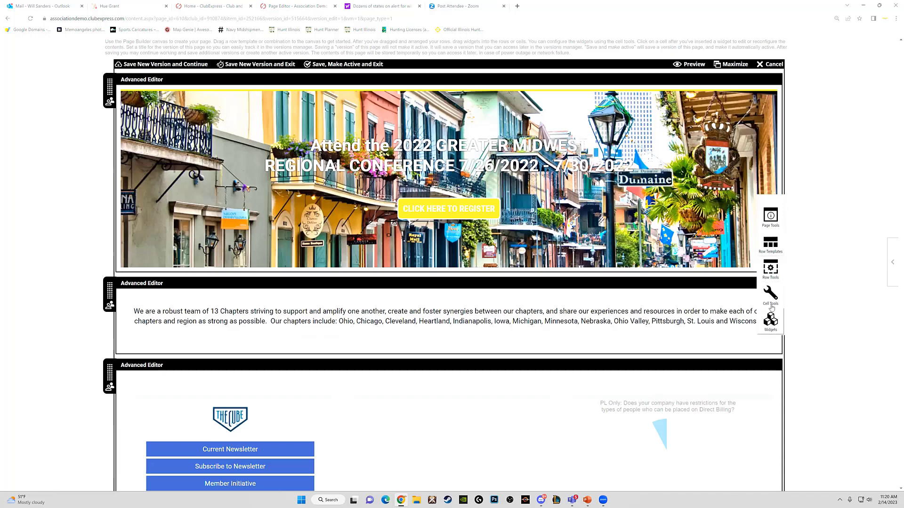
- Add a 33/33/33 row above the intro text with a Text widget in its first column
click(765, 245)
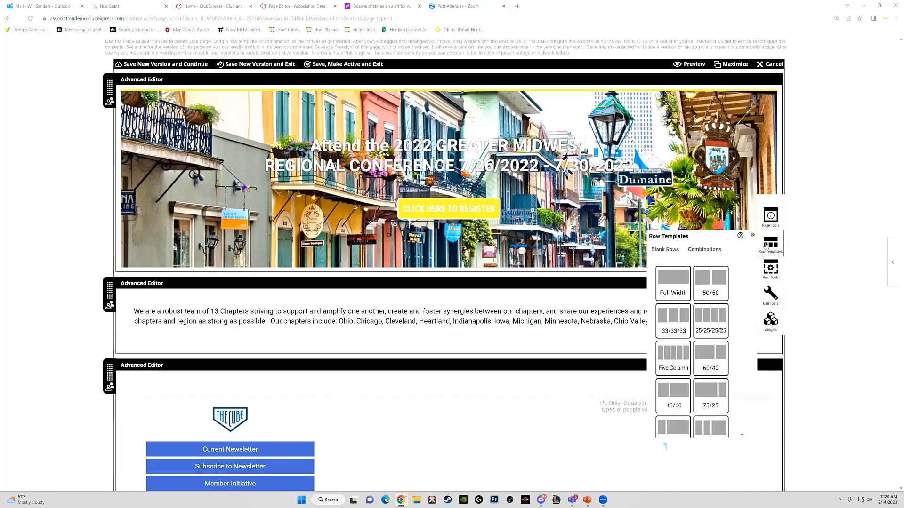
drag(578, 317, 448, 294)
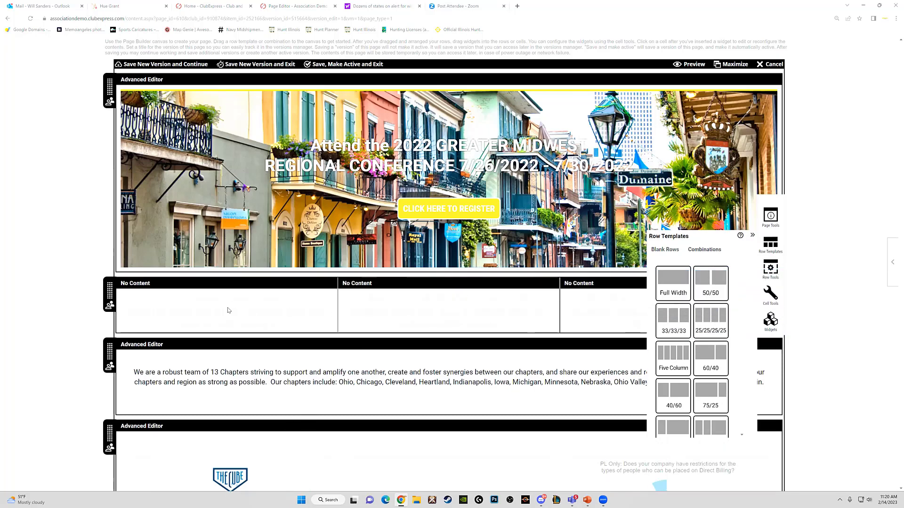
click(752, 235)
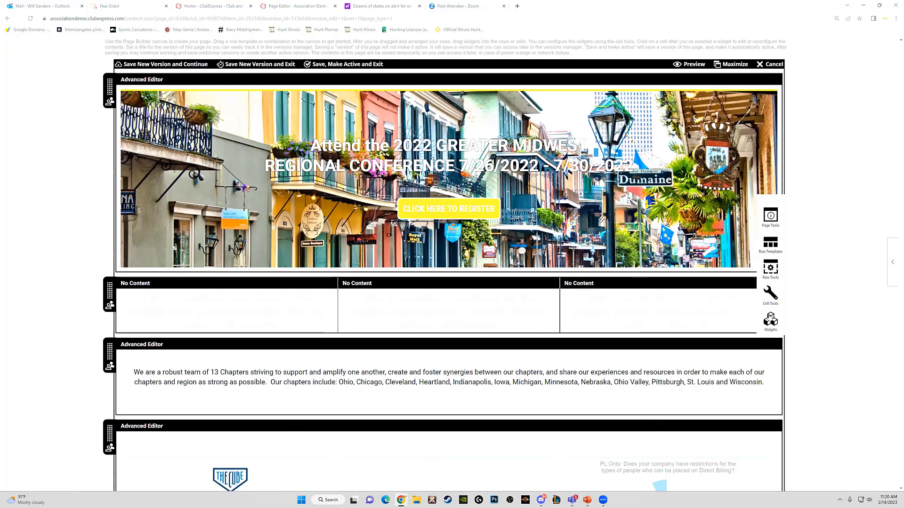
drag(674, 334, 238, 313)
- Place a weather widget in the middle column and apply its settings
click(773, 325)
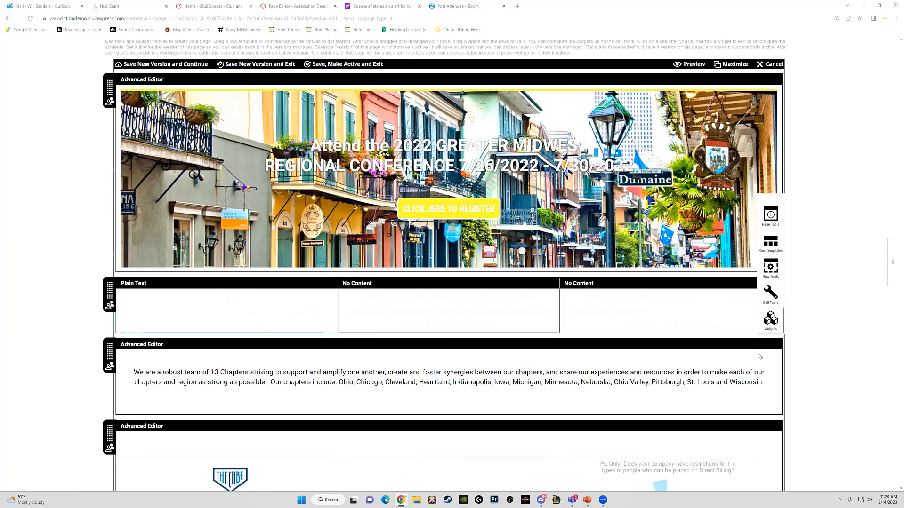
scroll(698, 362, down, 3)
scroll(698, 363, down, 3)
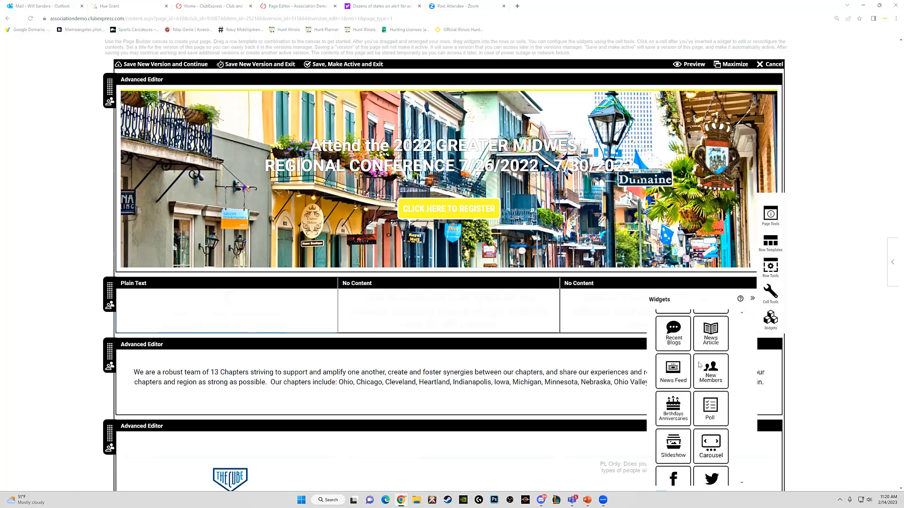
drag(679, 422, 453, 312)
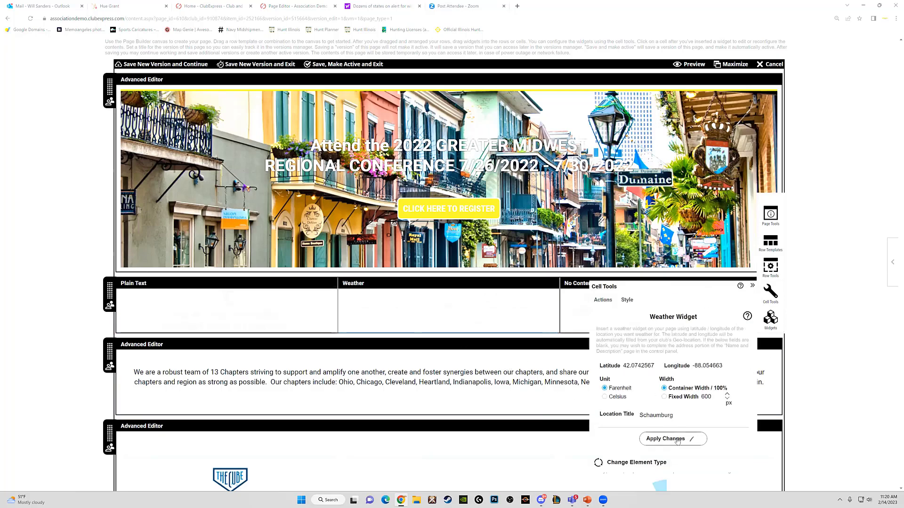
click(678, 438)
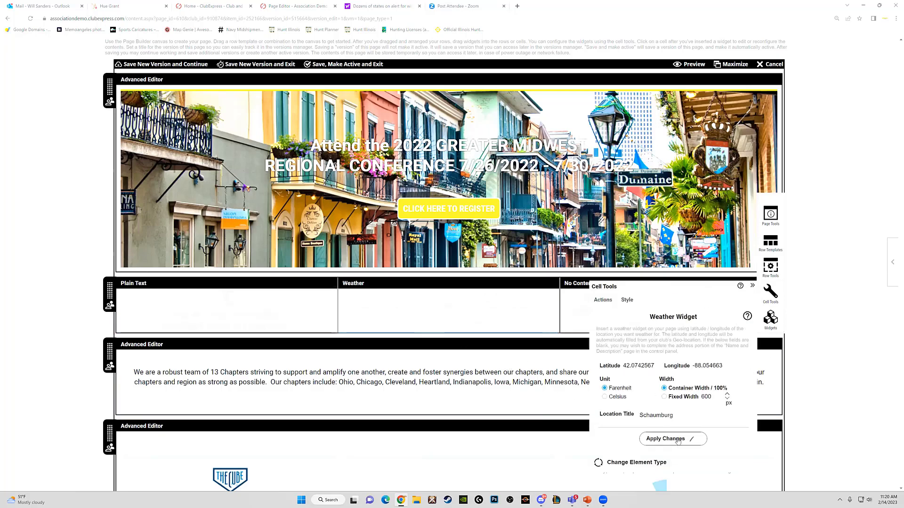
click(753, 285)
- Drop an Image widget into the empty No Content cell
click(770, 318)
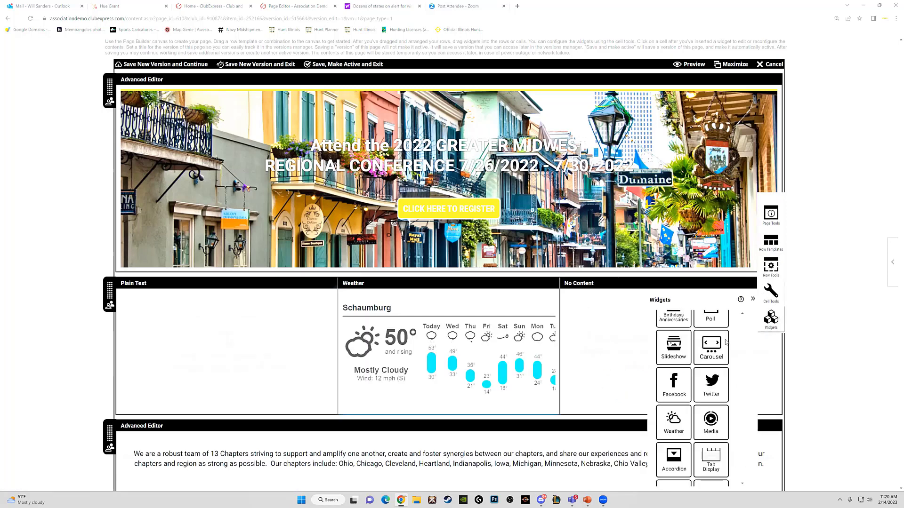
scroll(698, 334, down, 3)
scroll(699, 344, up, 4)
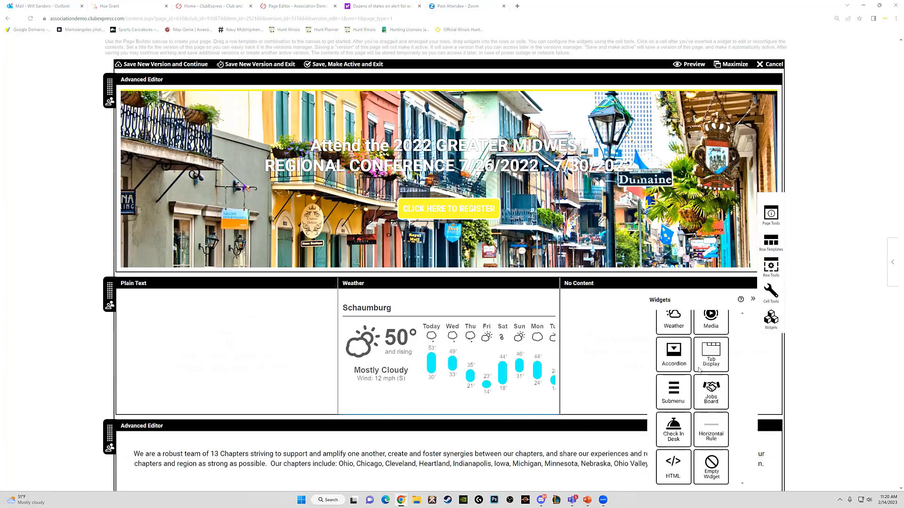
scroll(701, 360, up, 4)
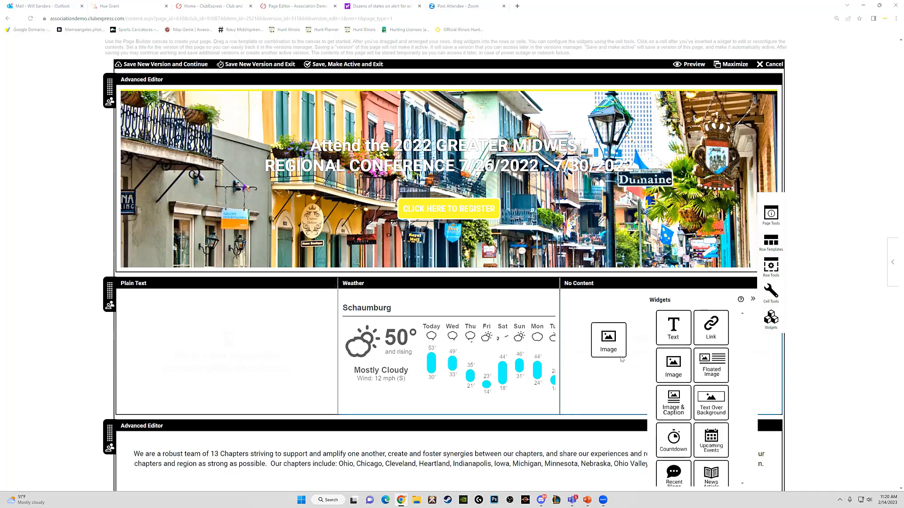
click(761, 292)
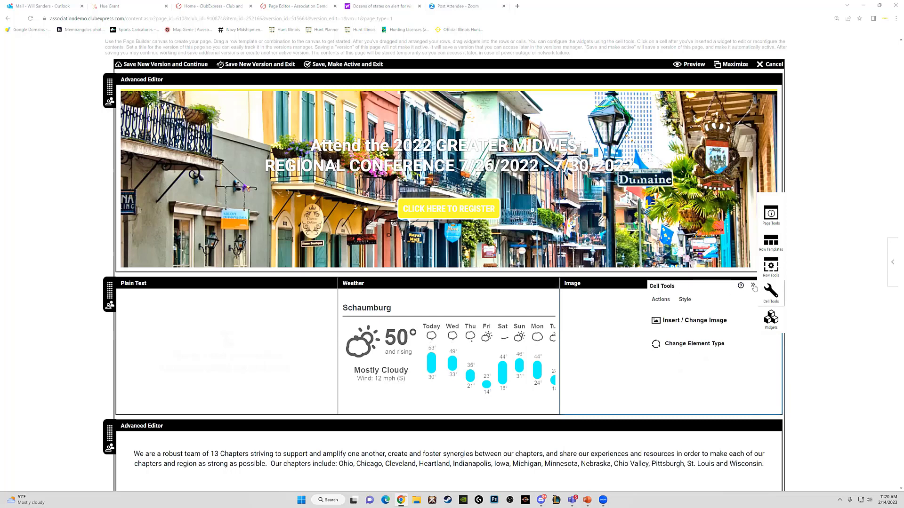
click(753, 286)
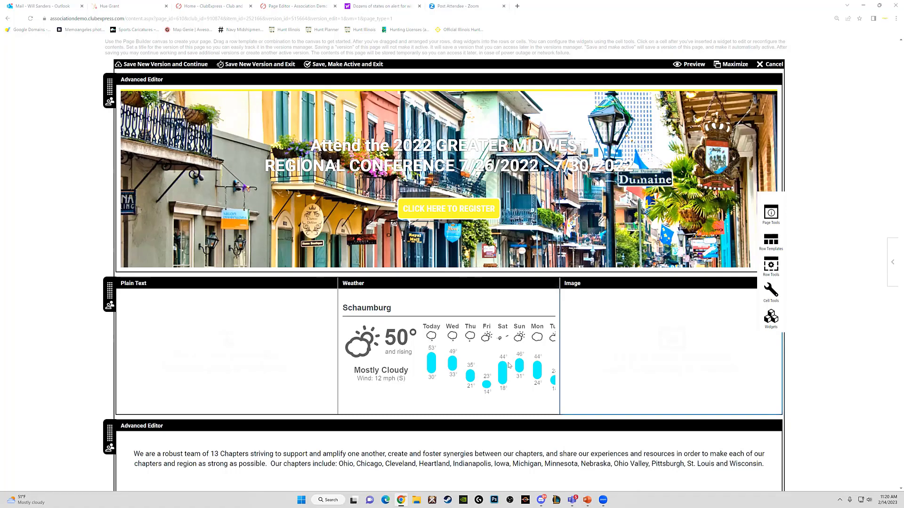
- Discard the home page edits, returning to the Home Page Versions Manager
scroll(507, 361, down, 3)
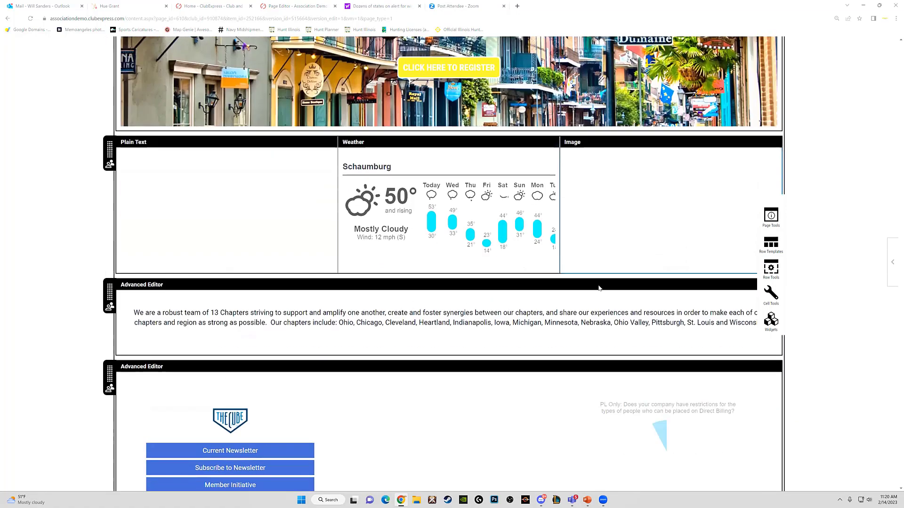
scroll(640, 230, up, 5)
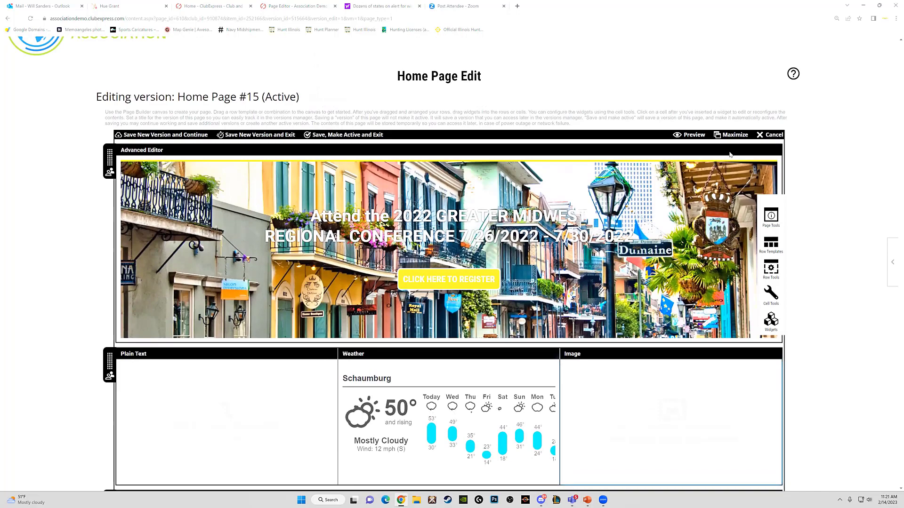
click(769, 135)
- Discard the home page edits and open Setup's Menus page listing the Member and Public menus
click(488, 57)
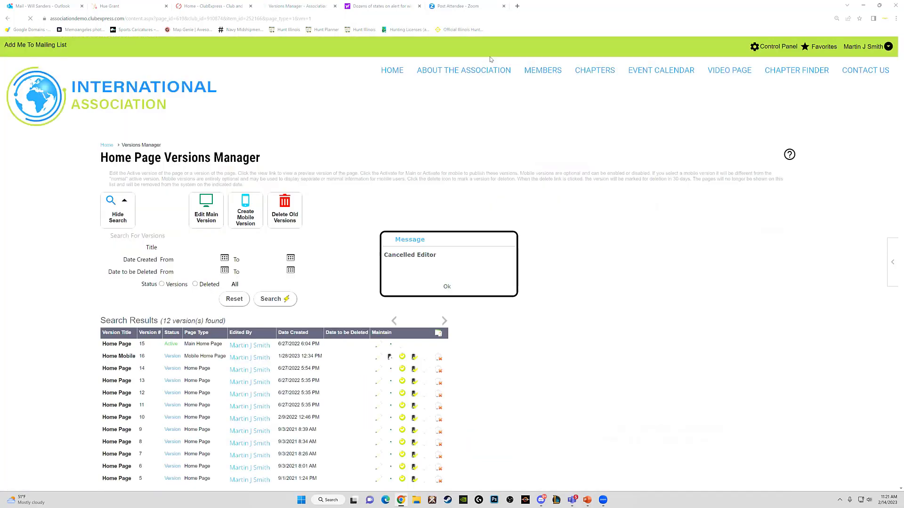
click(509, 241)
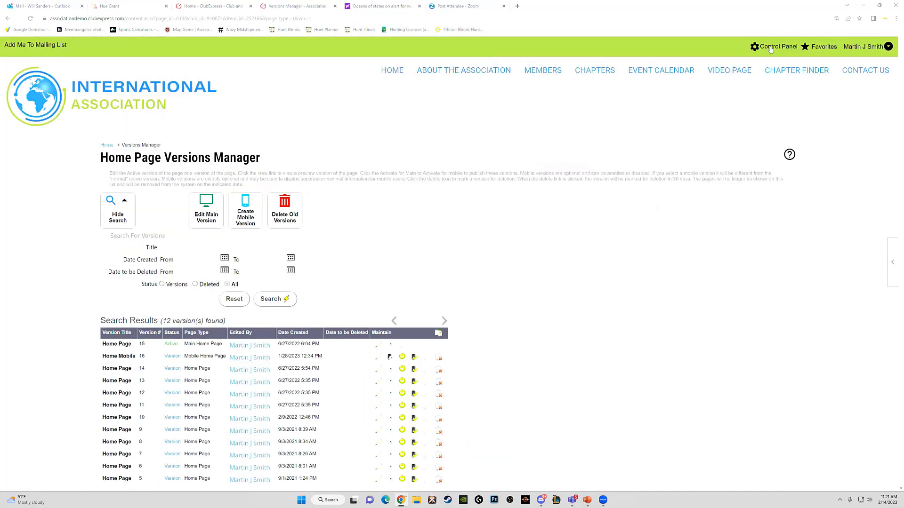
click(771, 47)
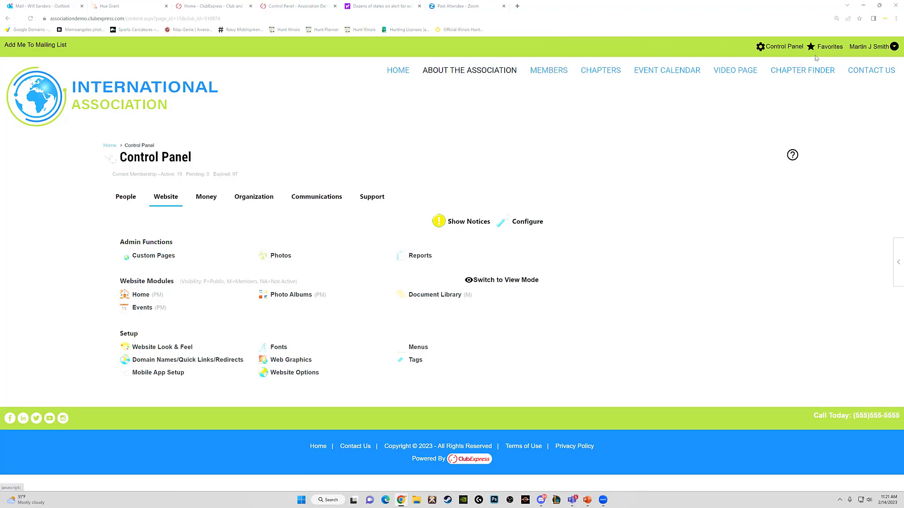
click(424, 349)
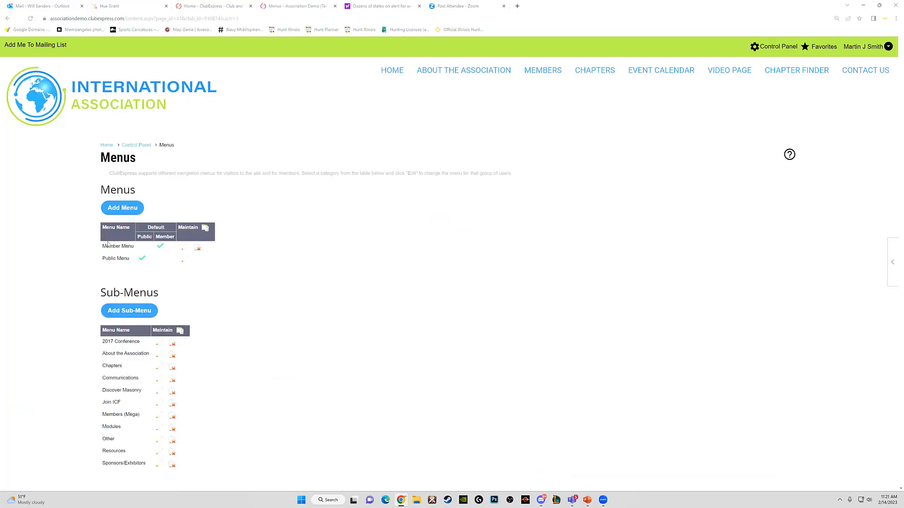
- Move Video page out of the Member Menu's selected items and save the menu
click(182, 248)
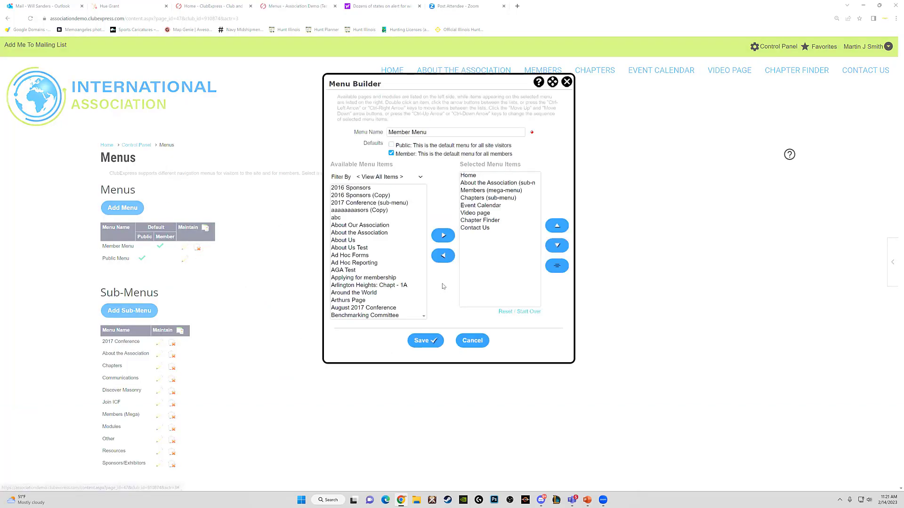
click(480, 214)
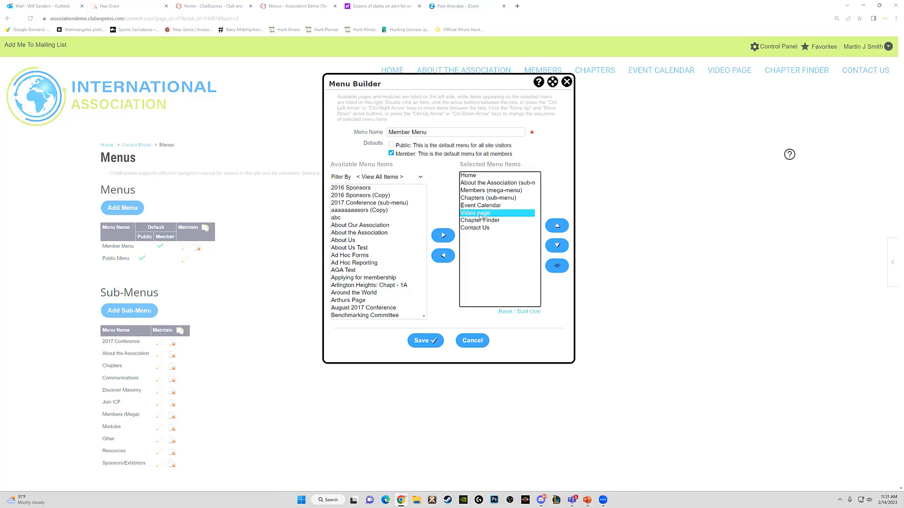
click(442, 258)
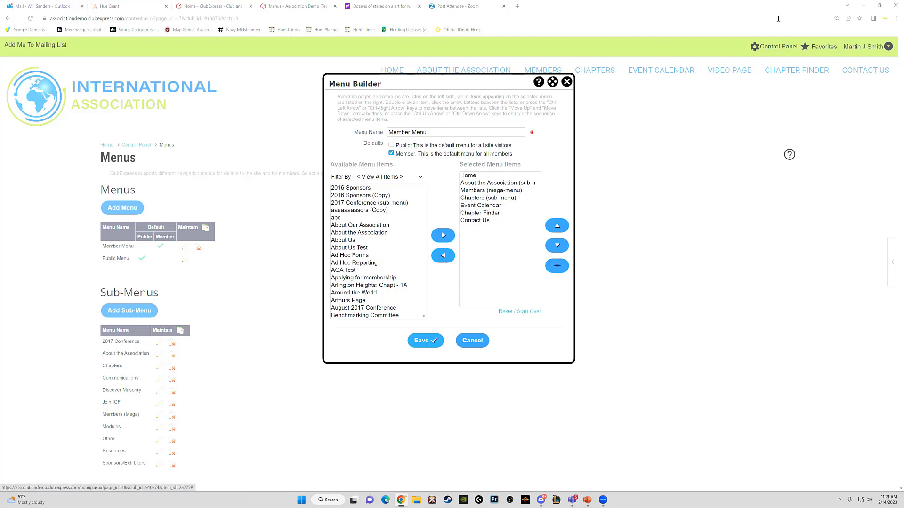
click(426, 340)
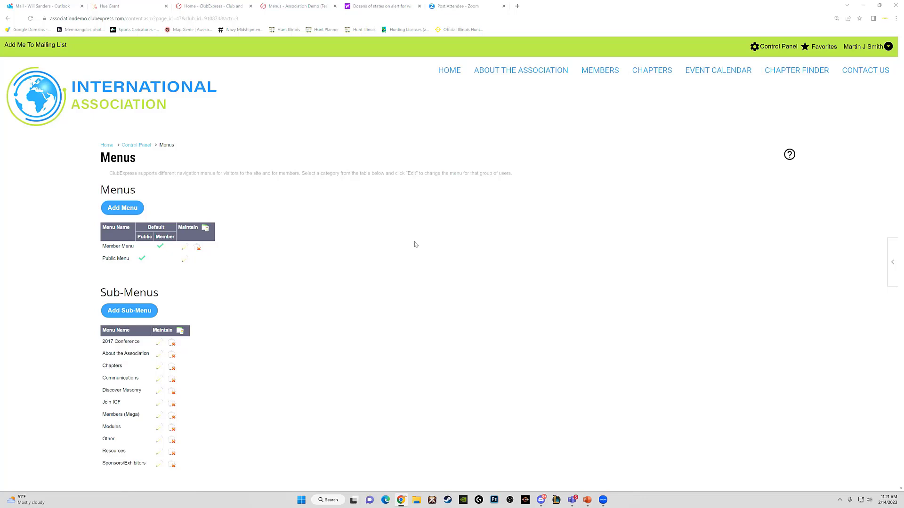
- Add Video page back to the Member Menu and move it up twice, above Chapter Finder
click(183, 250)
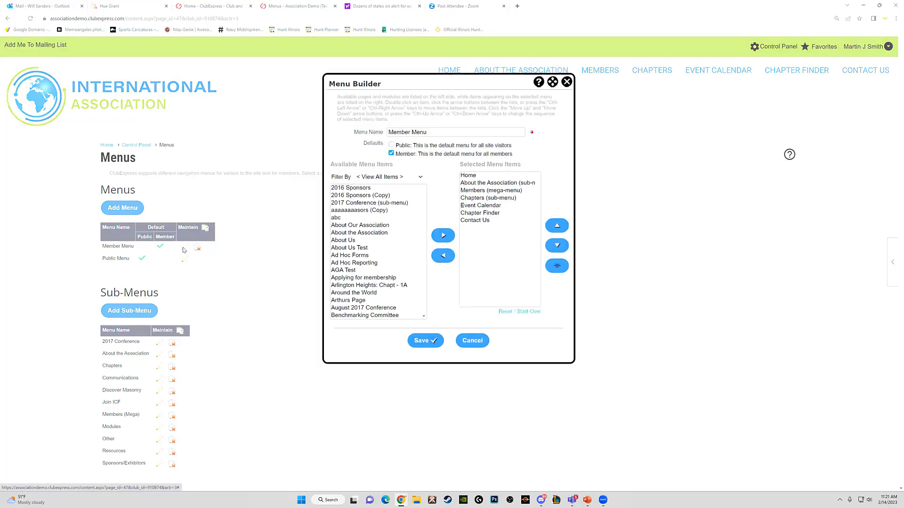
scroll(366, 227, down, 8)
scroll(365, 228, down, 15)
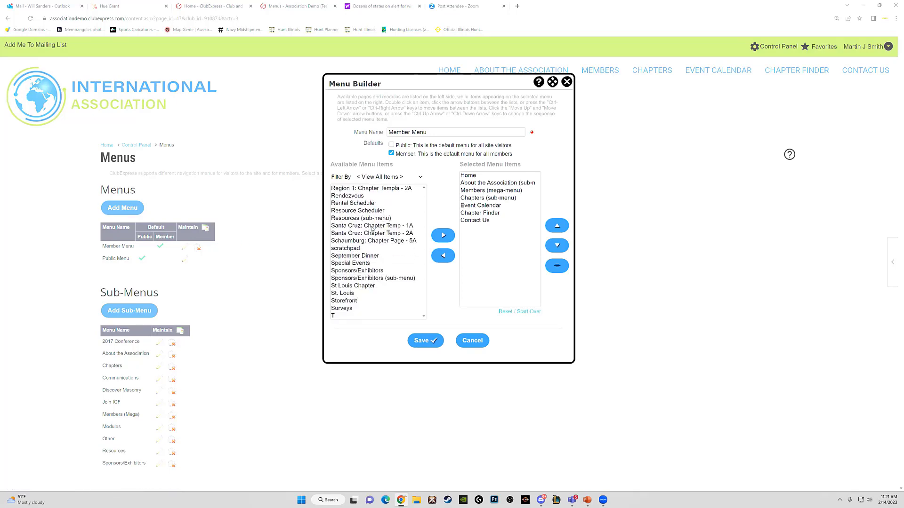
scroll(372, 228, up, 10)
scroll(372, 229, down, 4)
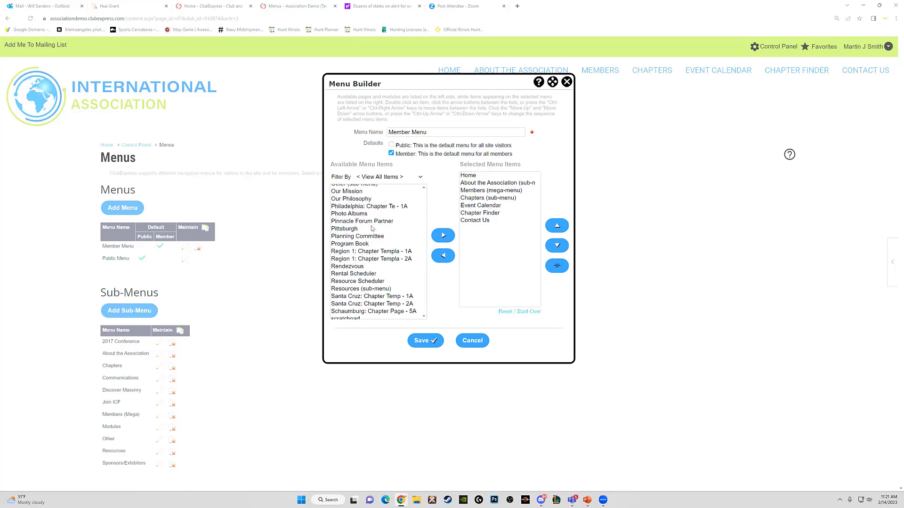
scroll(372, 229, down, 5)
scroll(372, 229, down, 3)
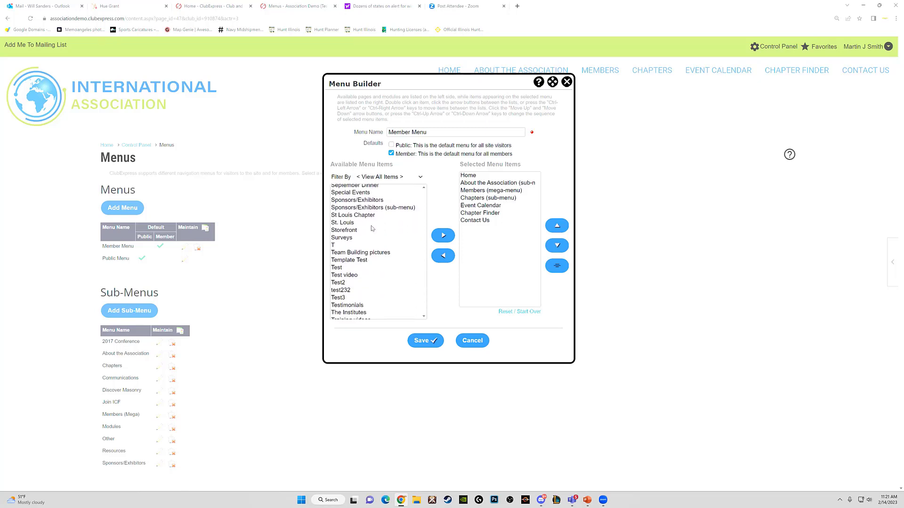
click(362, 291)
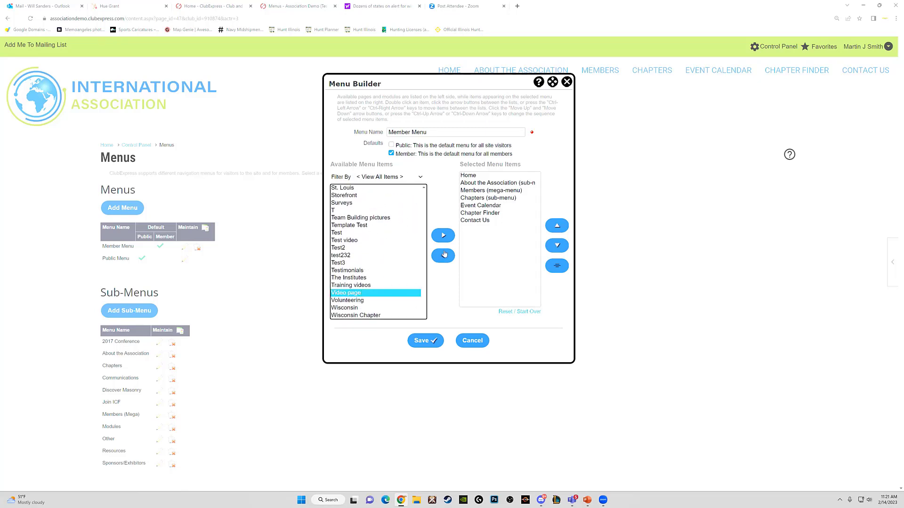
click(443, 235)
click(475, 228)
click(557, 225)
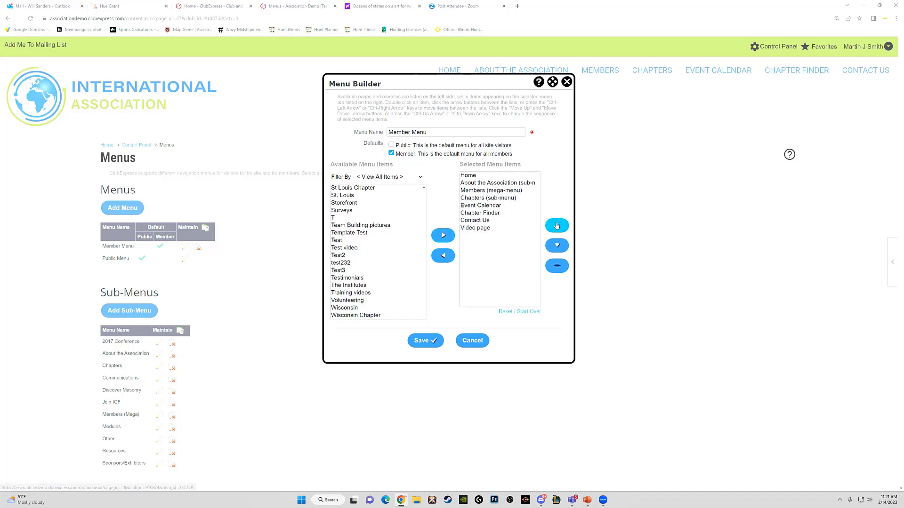
click(557, 225)
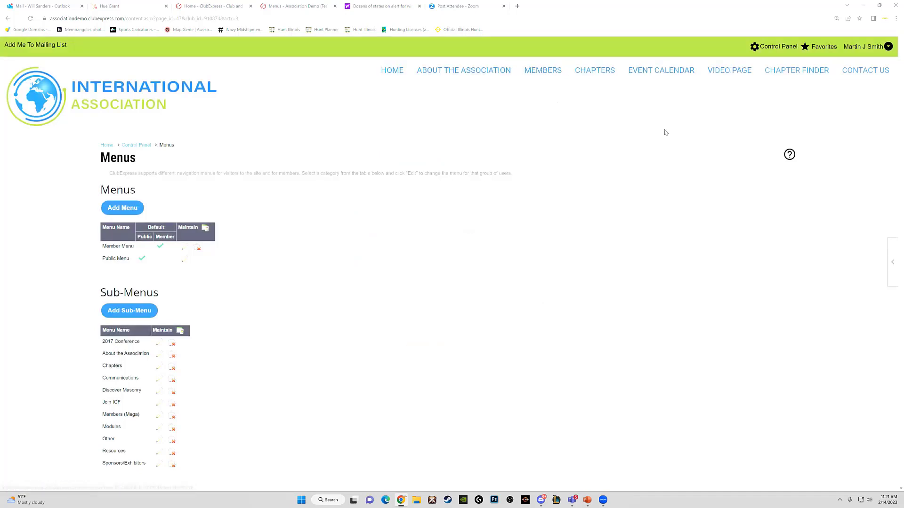
- Open Video Page from the top navigation bar to confirm it loads
click(729, 70)
scroll(402, 233, down, 15)
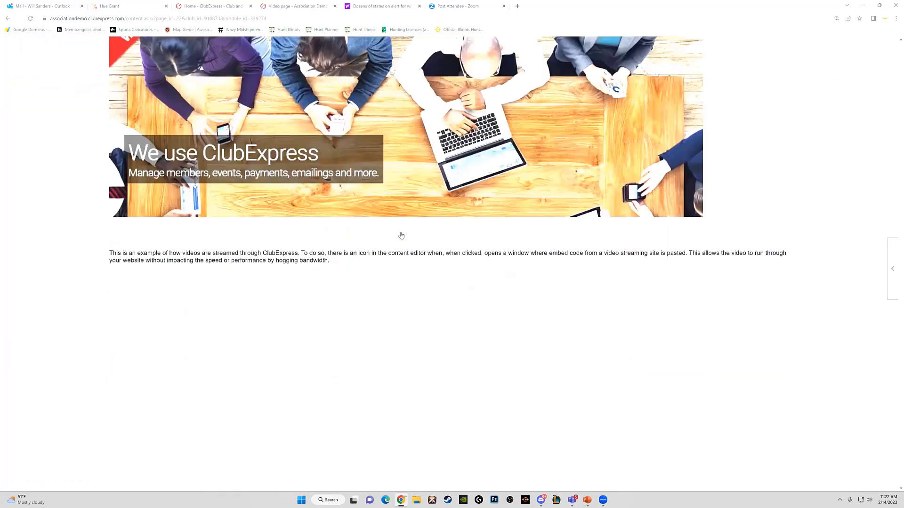
scroll(393, 238, up, 15)
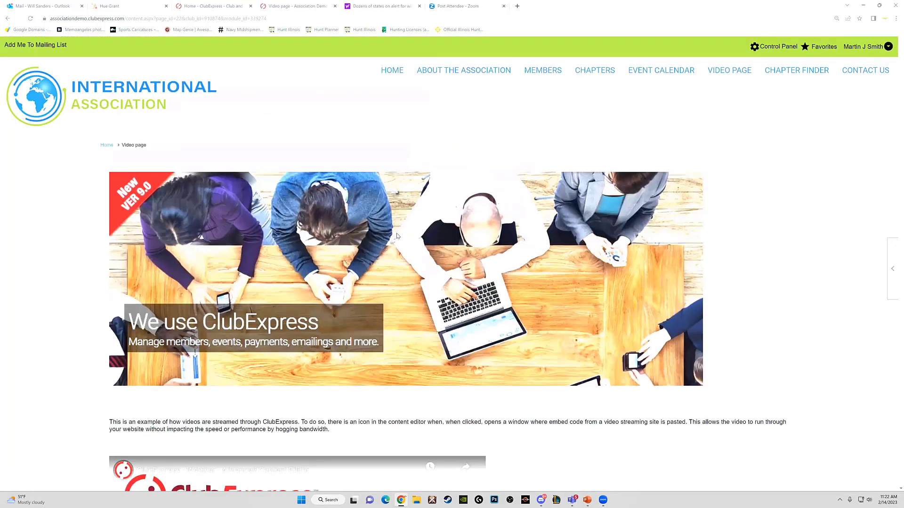
- Go through the Control Panel to the home page, look it over, then return to the Control Panel
click(765, 46)
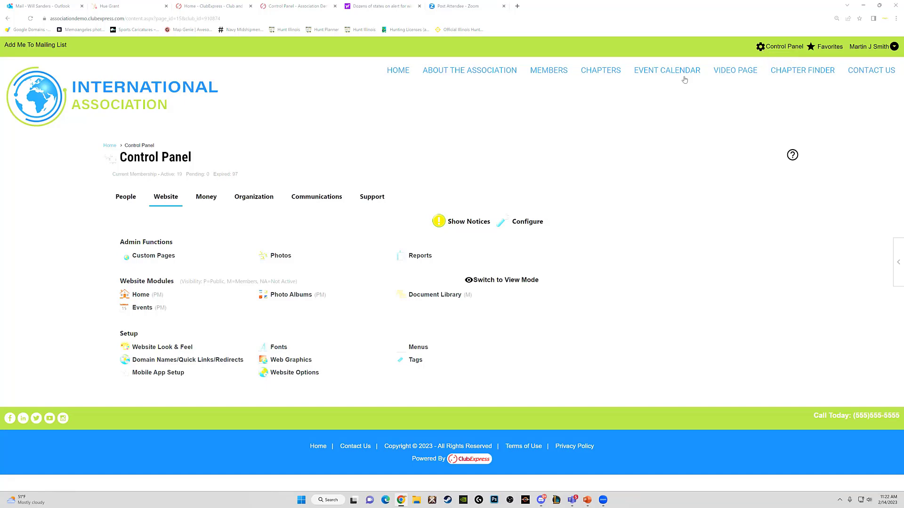
click(391, 73)
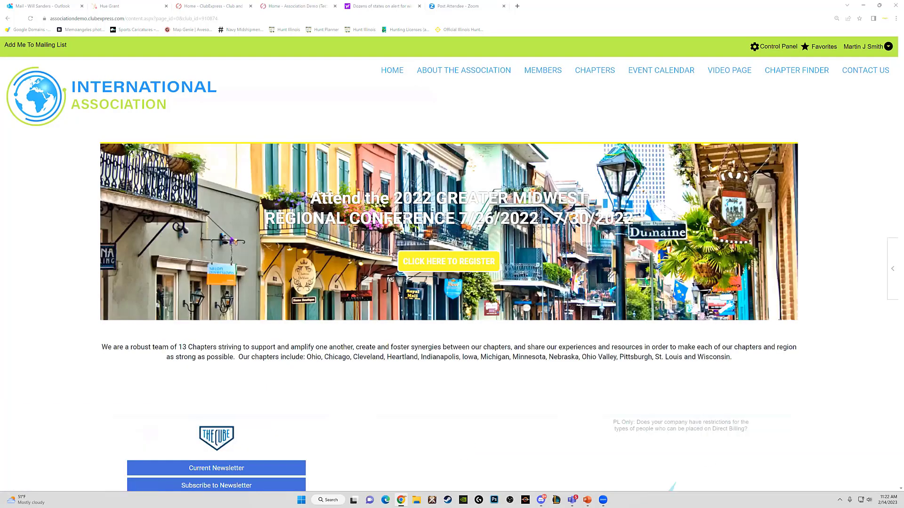
scroll(484, 238, down, 2)
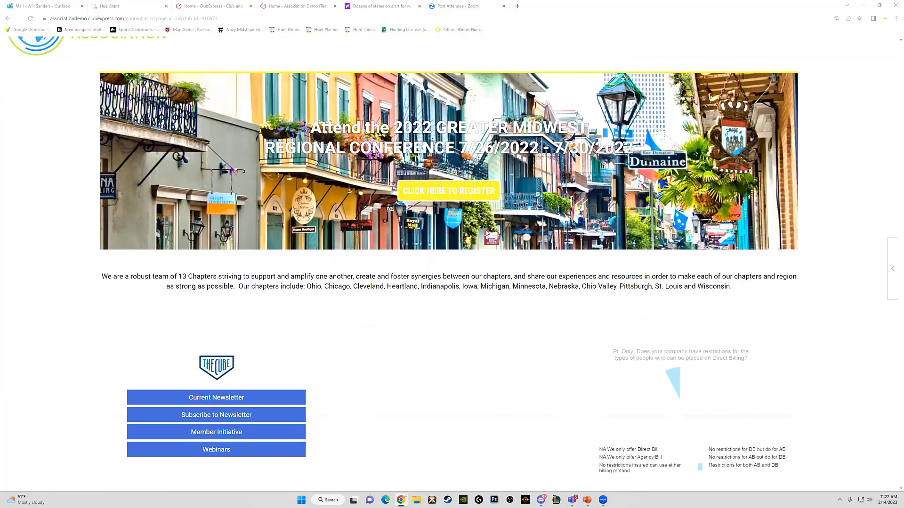
scroll(486, 234, up, 2)
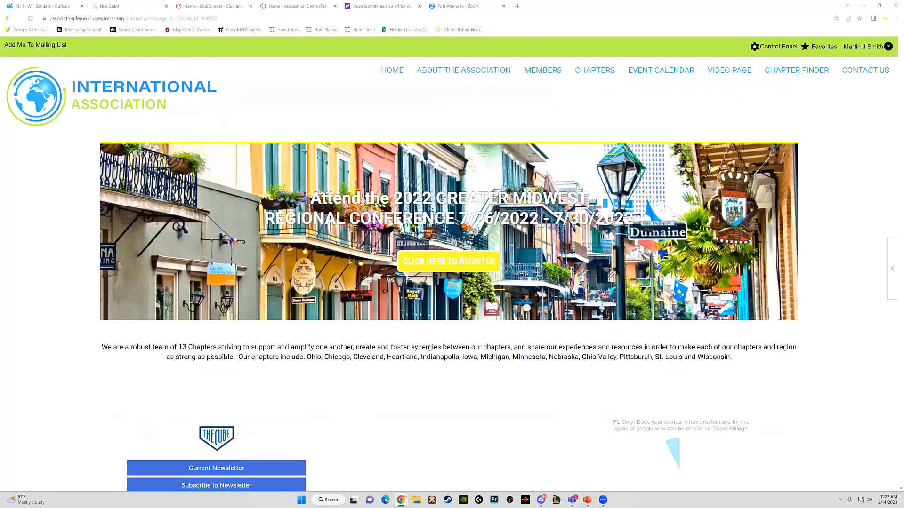
click(777, 46)
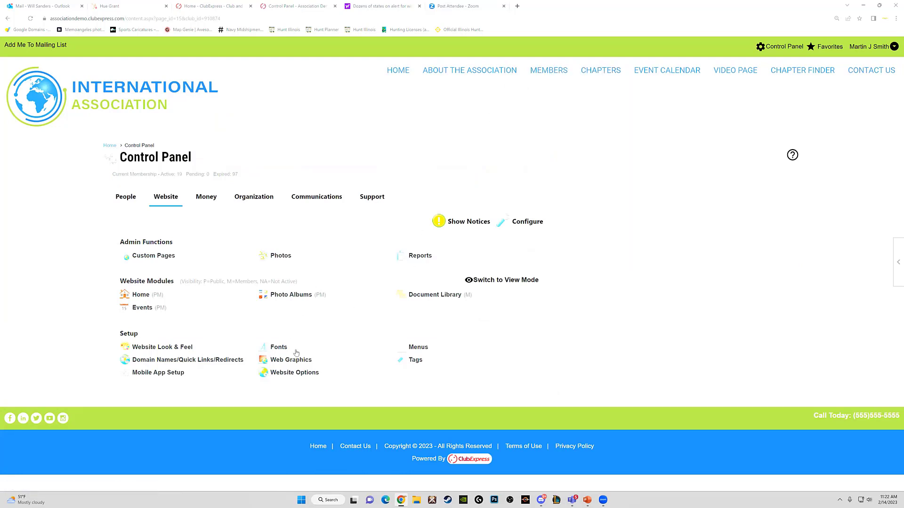
click(161, 349)
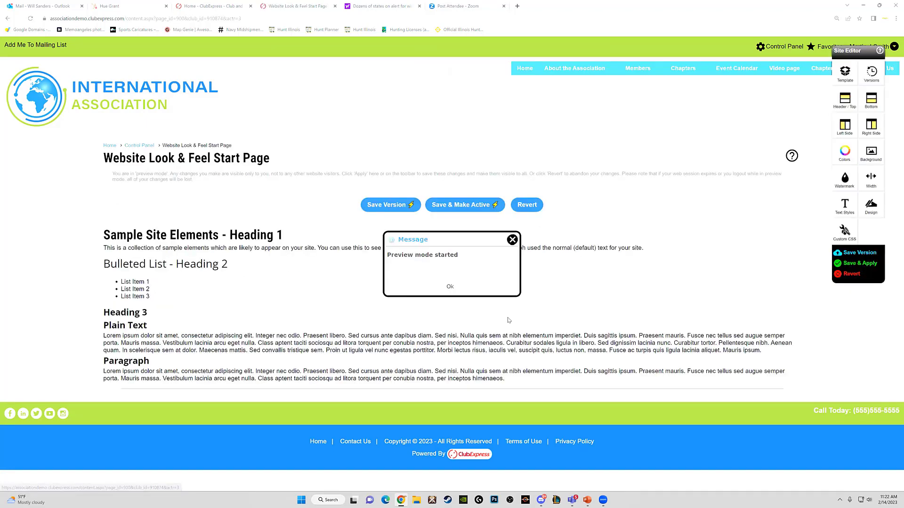
click(511, 240)
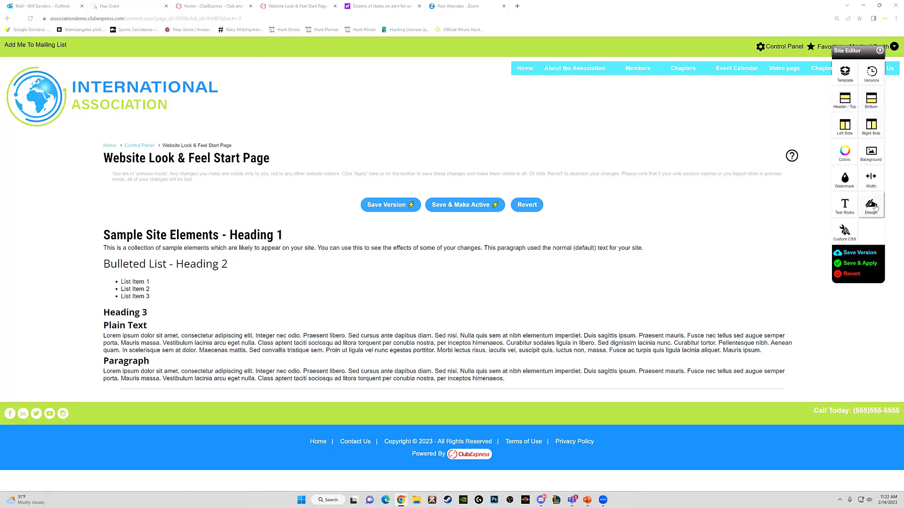
click(853, 274)
click(493, 62)
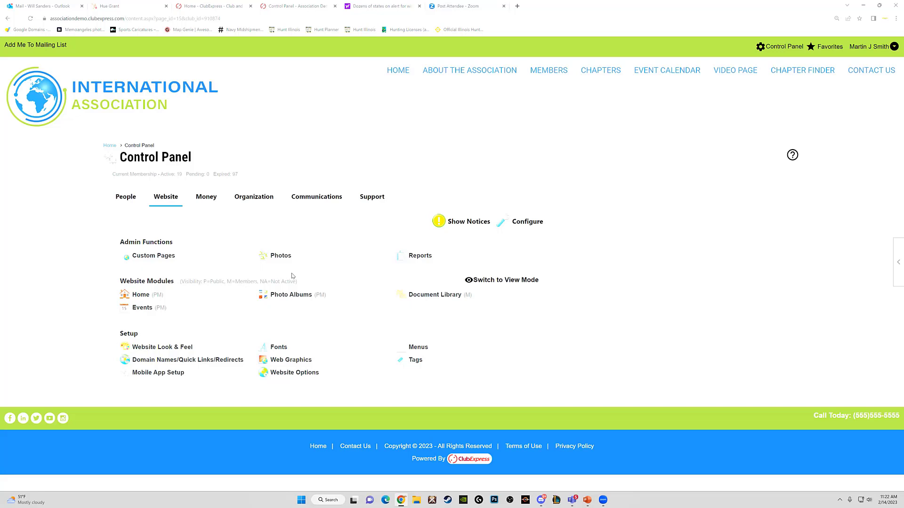
click(207, 196)
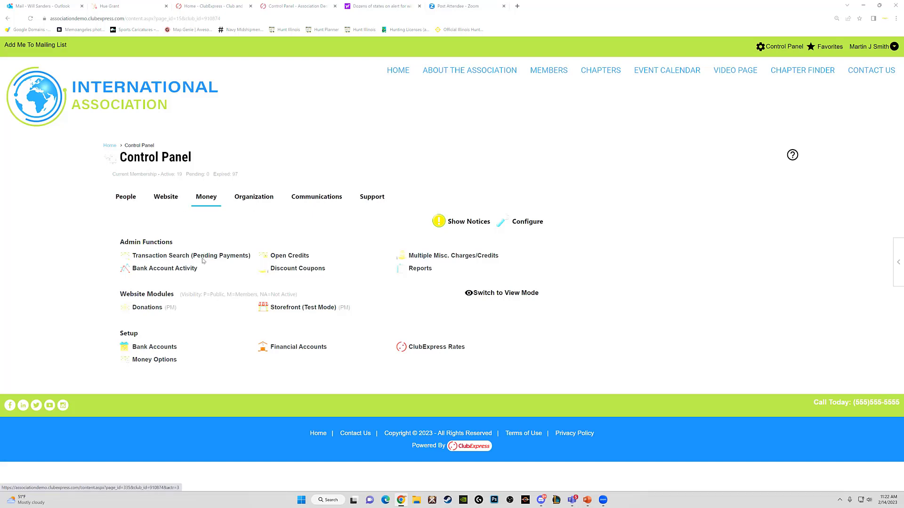
mouse_move(187, 271)
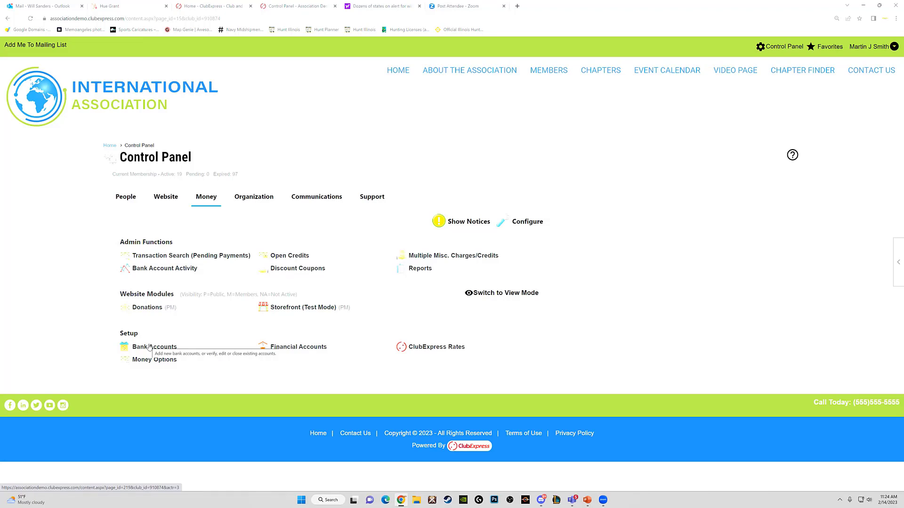
- Run the Member/User Transactions by Type report filtered to New Member Signup for Last Year
click(419, 270)
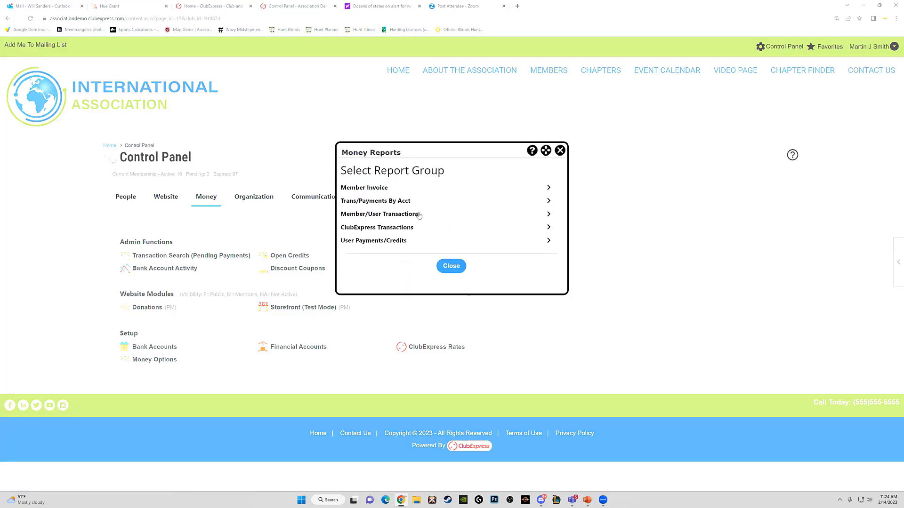
click(552, 218)
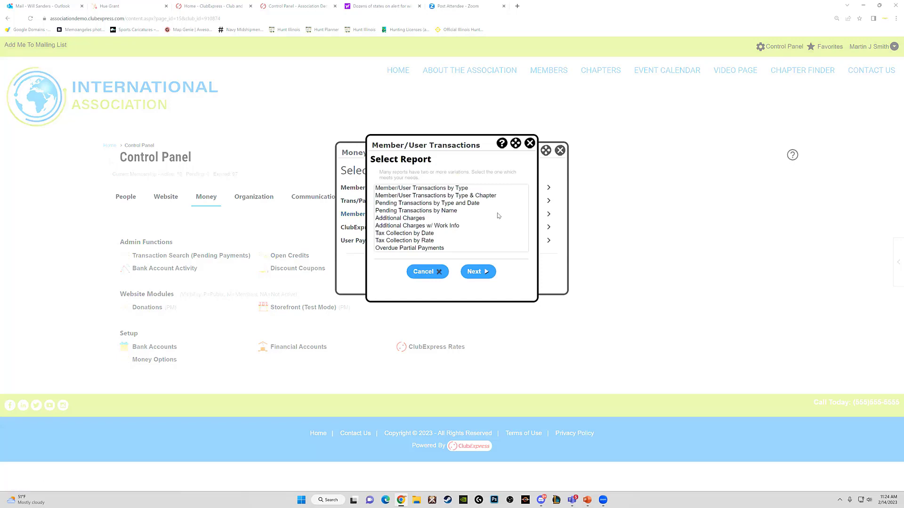
click(439, 188)
click(487, 270)
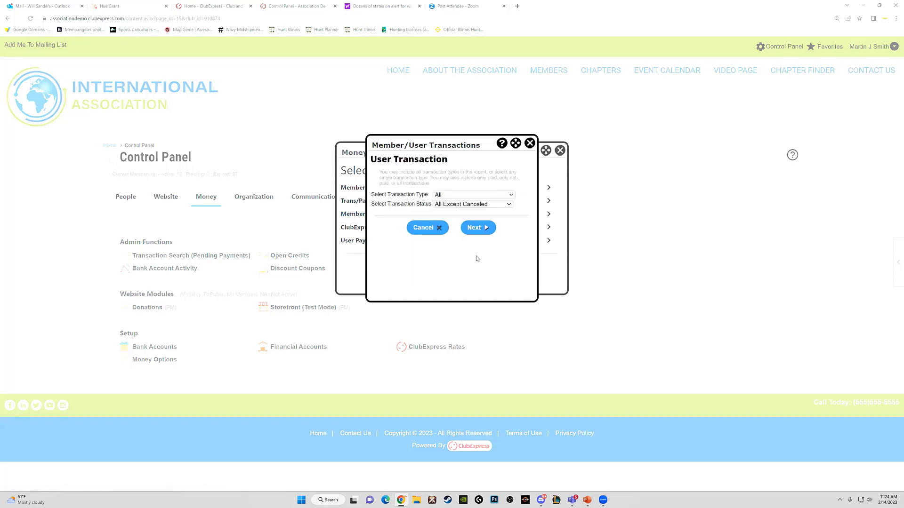
click(473, 196)
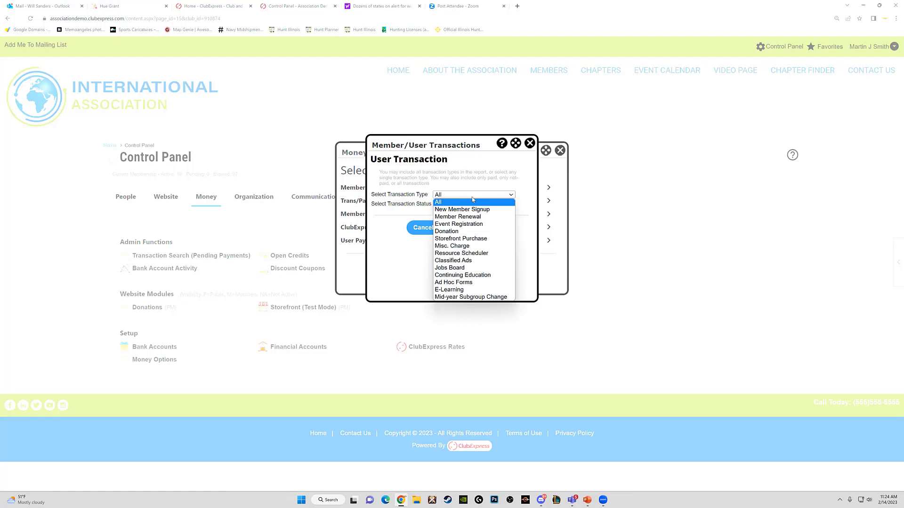
click(474, 209)
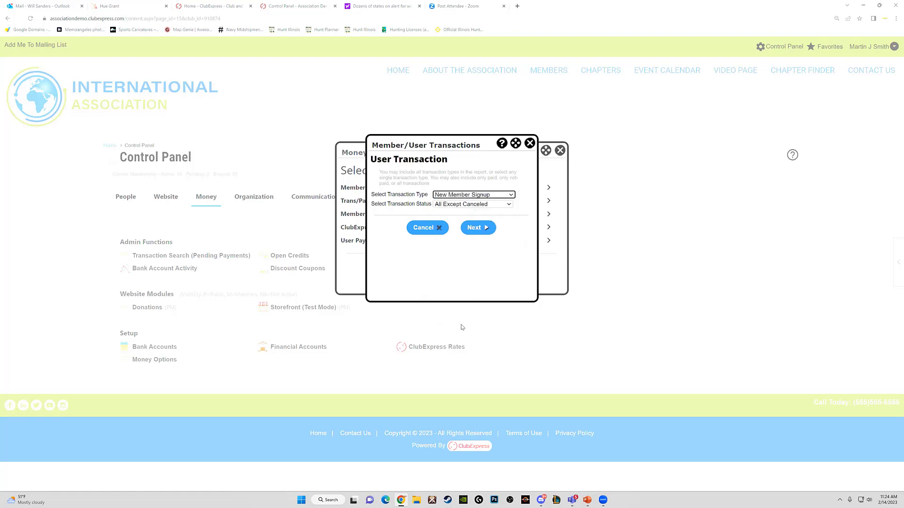
click(478, 229)
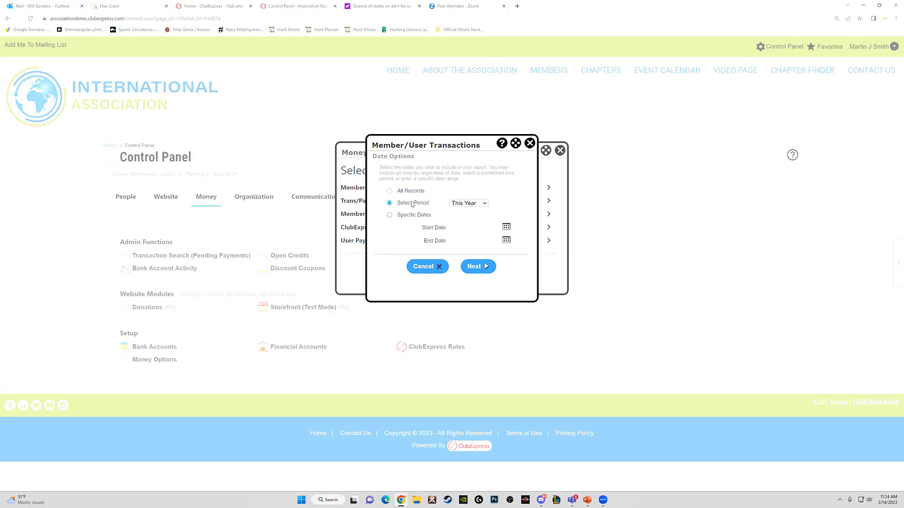
click(460, 204)
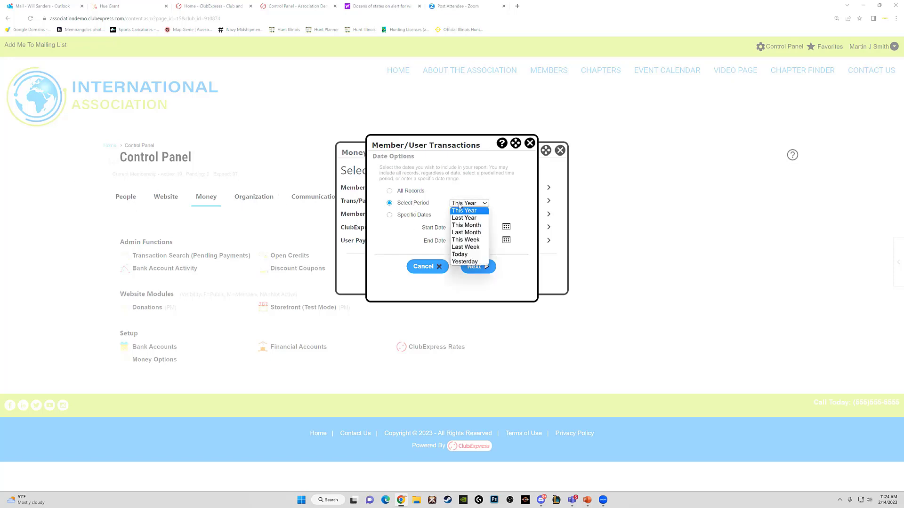
click(461, 218)
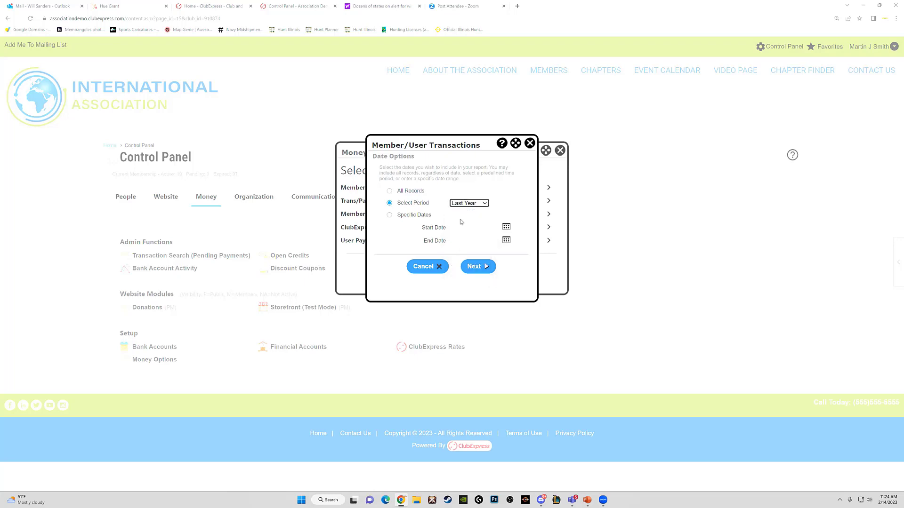
click(473, 269)
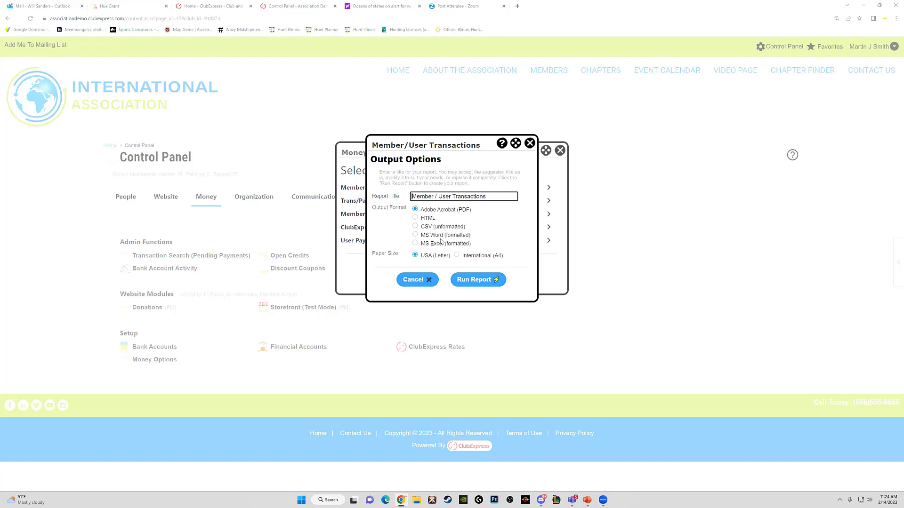
click(467, 280)
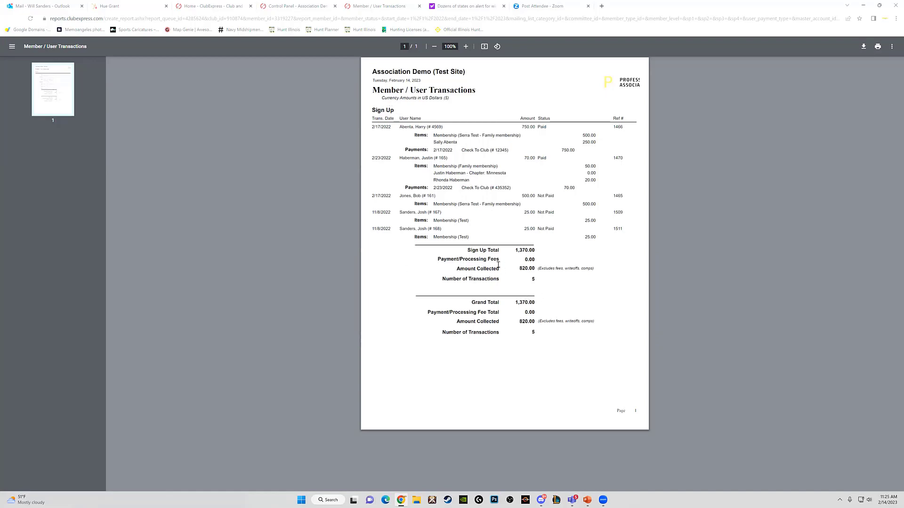
- Close the PDF and report lists, then open Organization's Administrators/Coordinators page
click(419, 6)
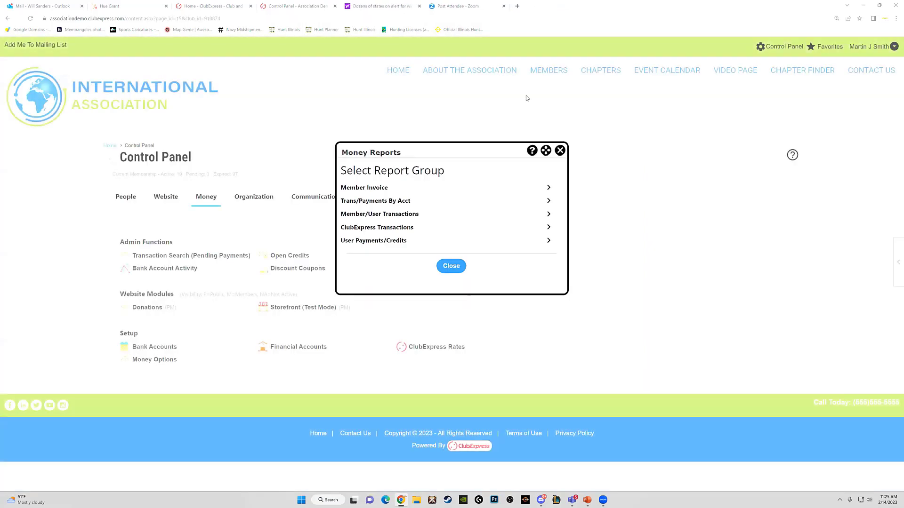
click(559, 150)
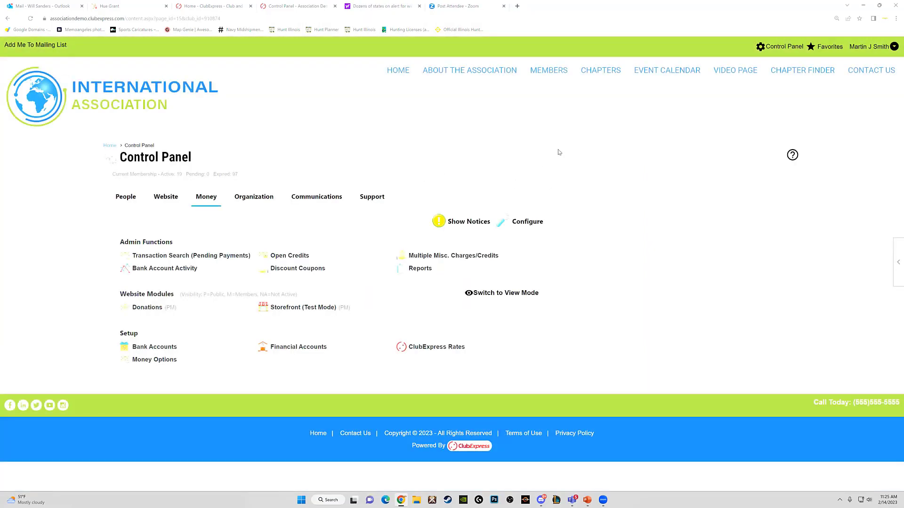
click(124, 198)
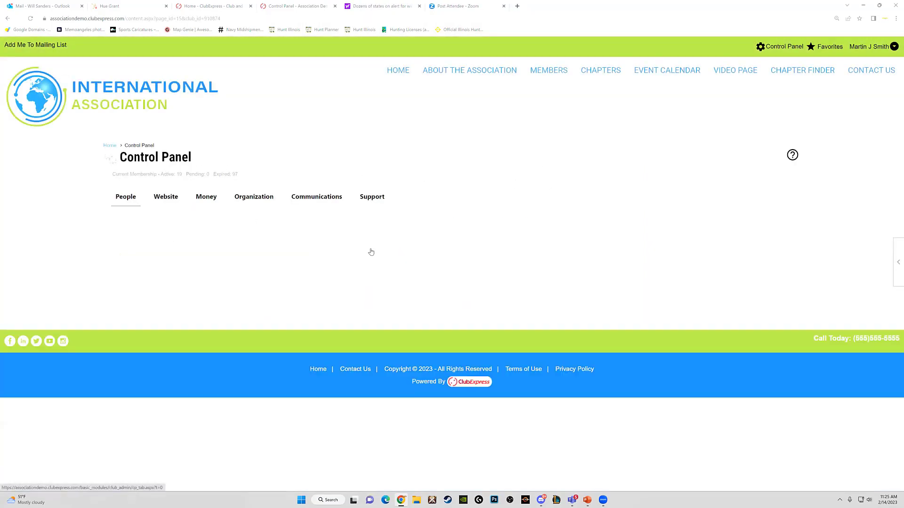
click(417, 271)
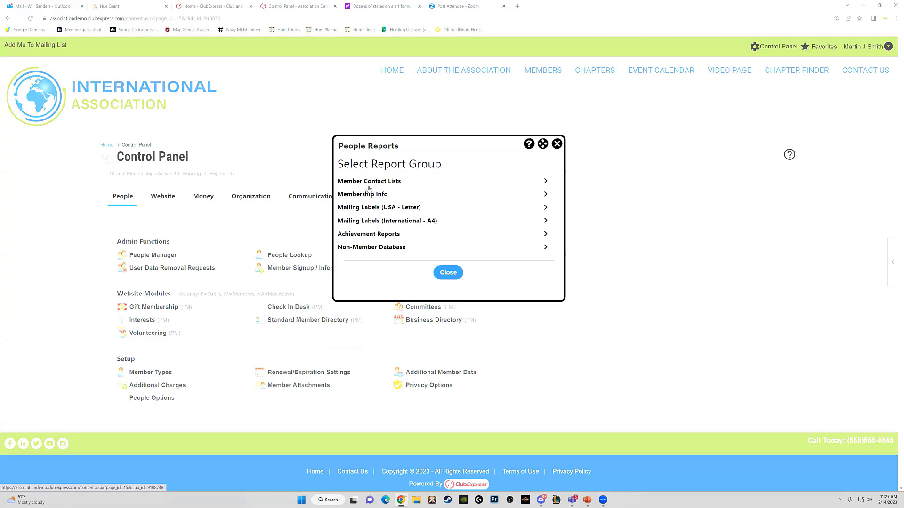
click(558, 149)
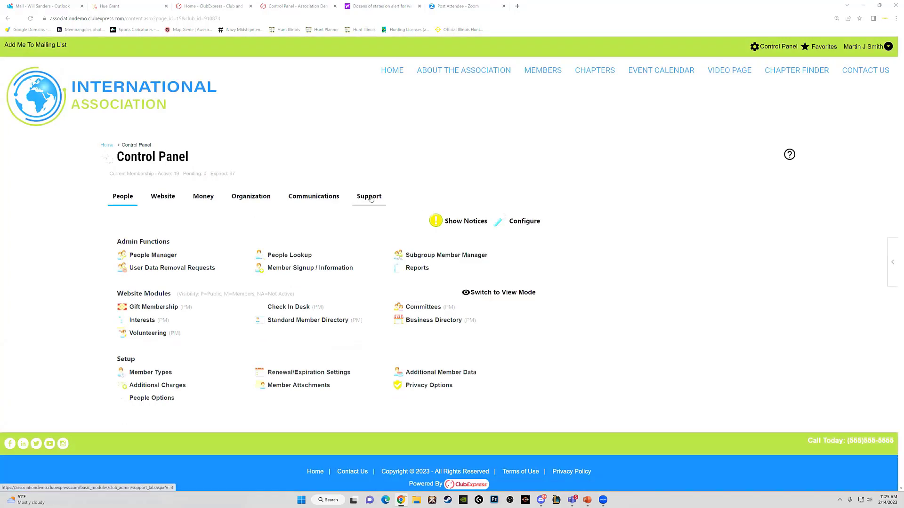
click(237, 195)
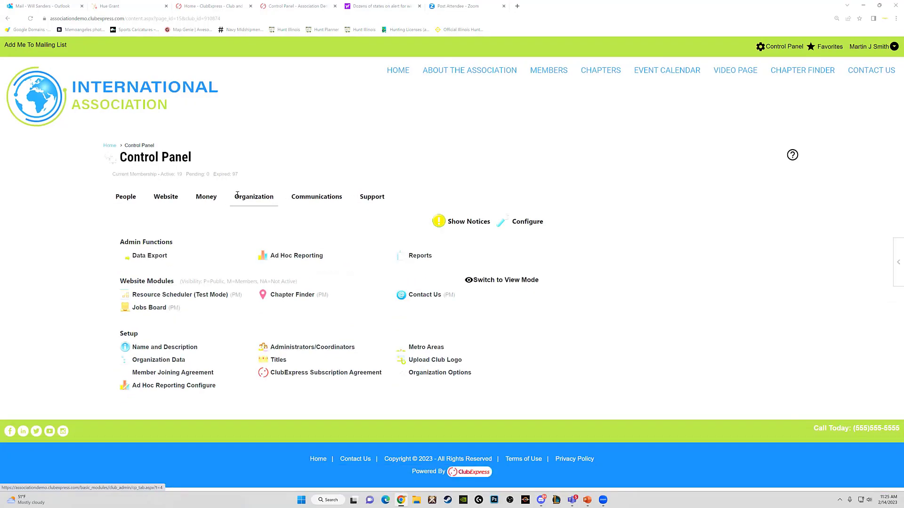
click(303, 348)
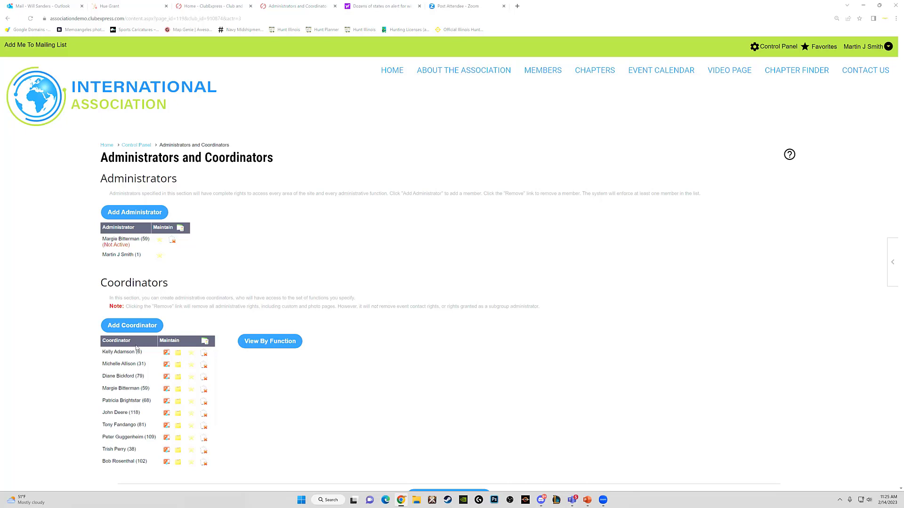
- Open the first coordinator's Assign Coordinator Functions and scroll through its People and Communications permissions
scroll(138, 347, down, 1)
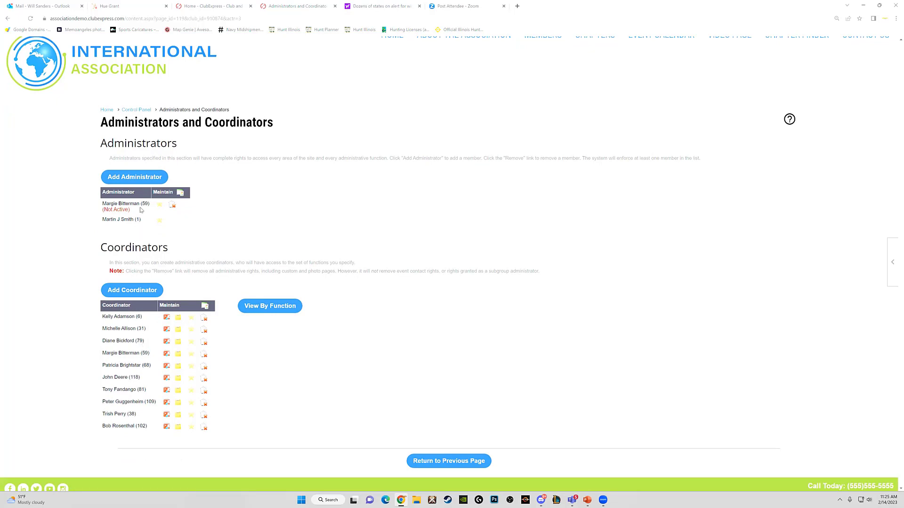
click(166, 318)
scroll(174, 319, down, 3)
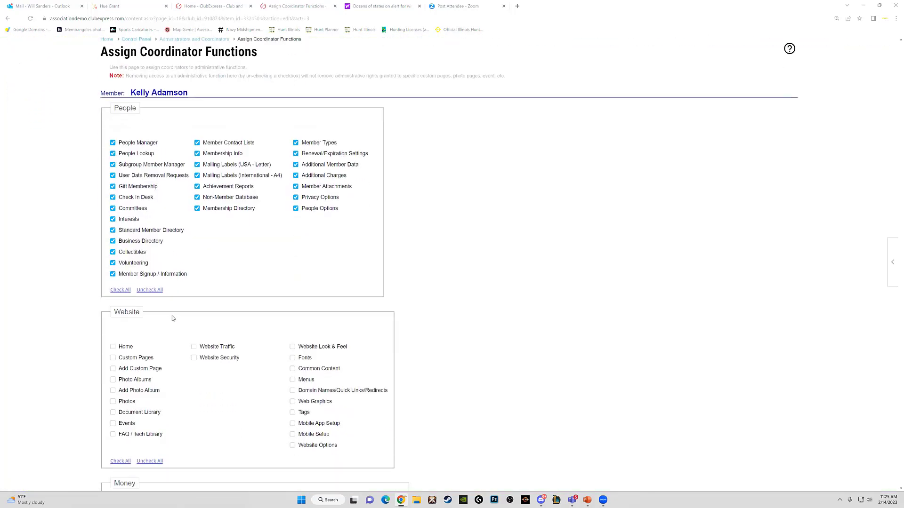
scroll(173, 318, up, 1)
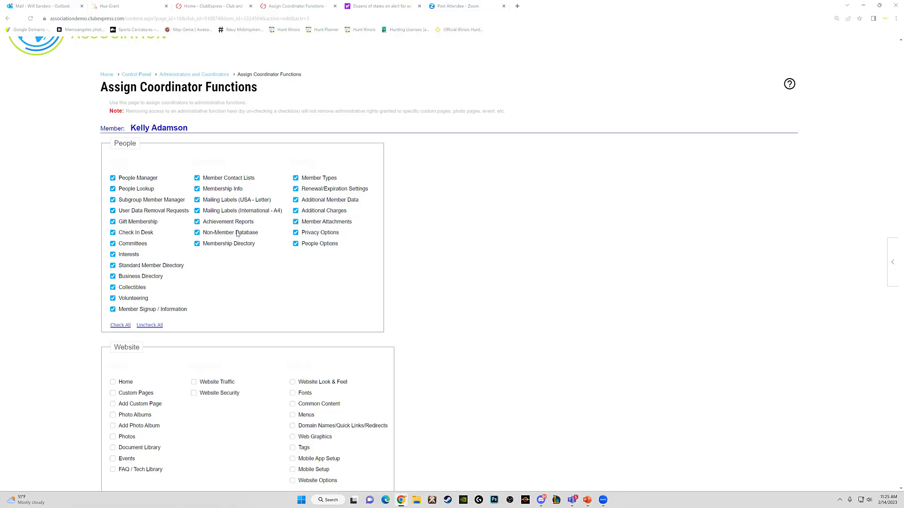
scroll(265, 230, down, 3)
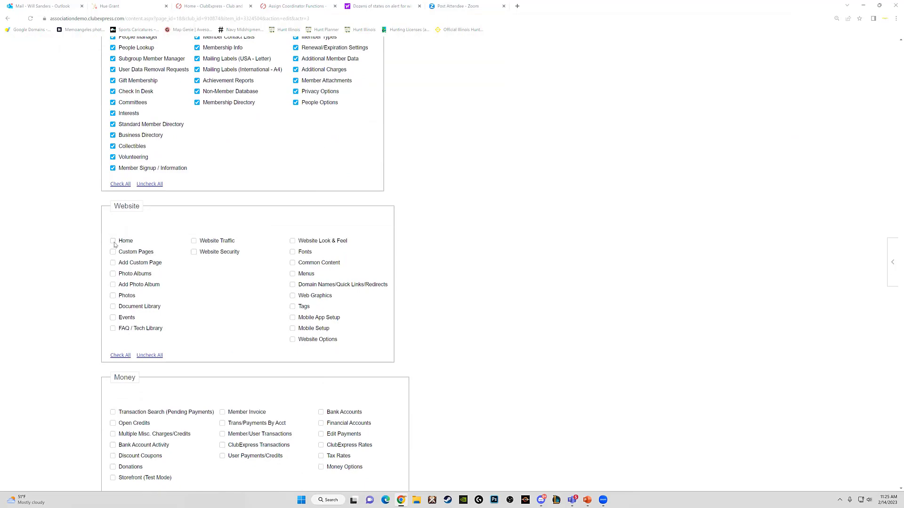
scroll(115, 244, down, 4)
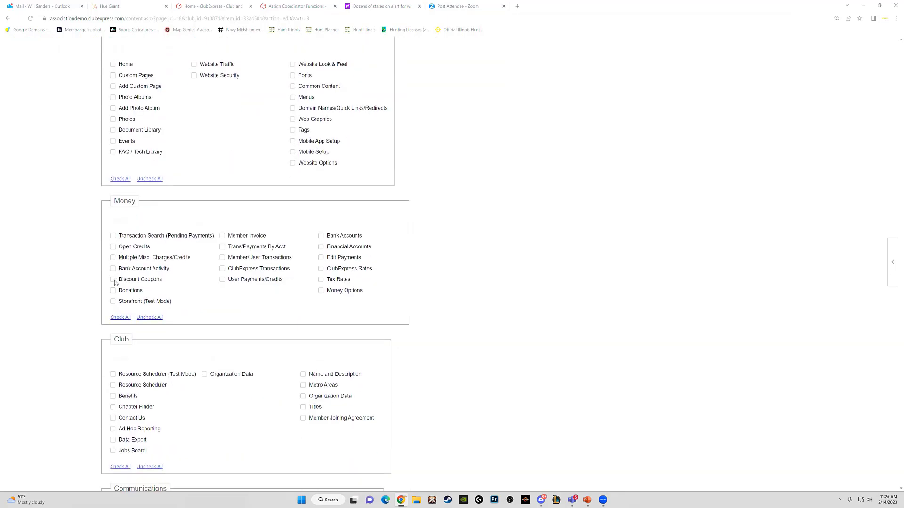
scroll(116, 280, down, 3)
scroll(116, 280, down, 2)
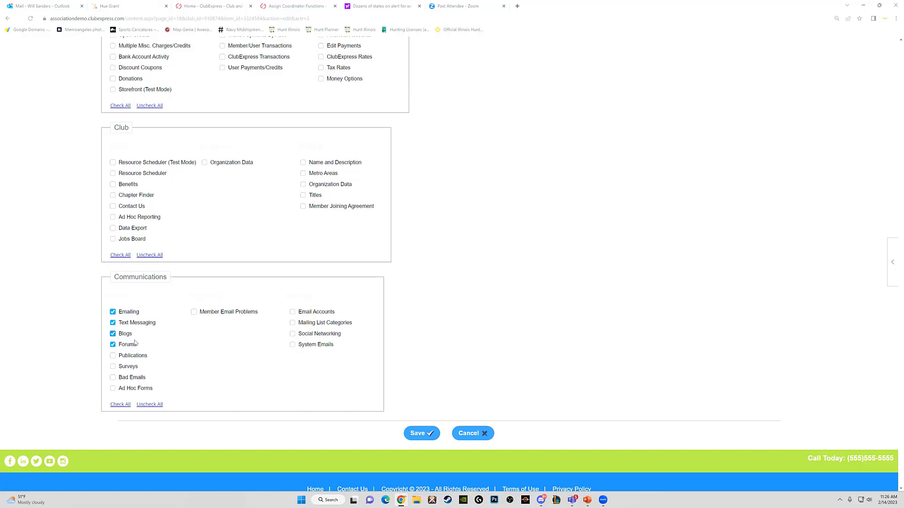
scroll(138, 341, up, 5)
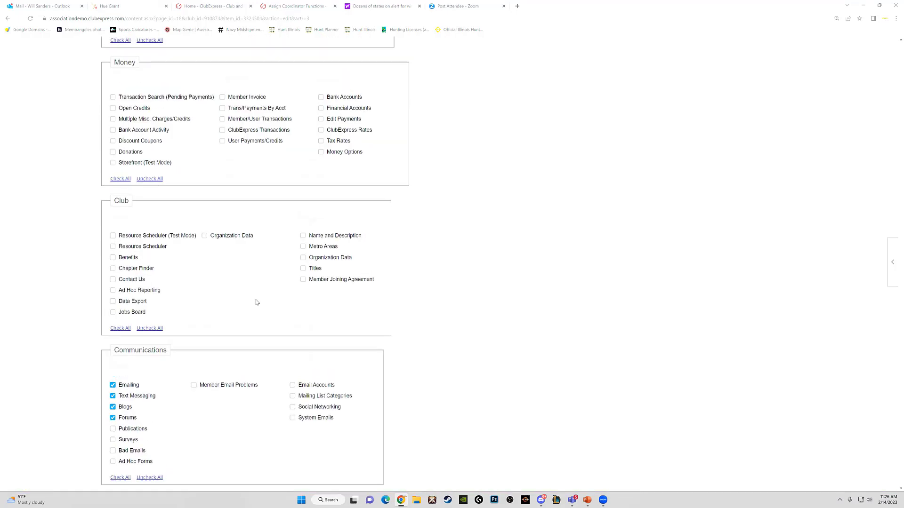
scroll(272, 270, up, 8)
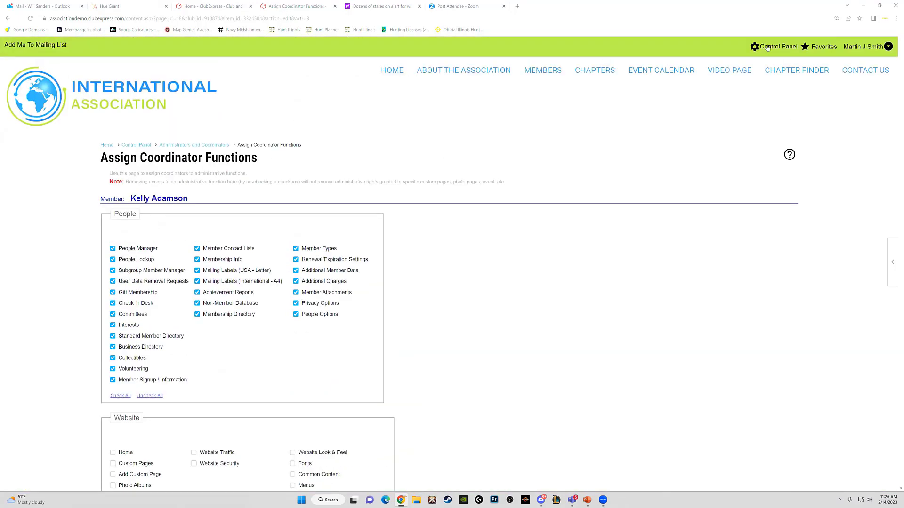
- Browse the Control Panel's Website, Money, Communications and Organization tabs, then reopen Administrators/Coordinators
click(769, 46)
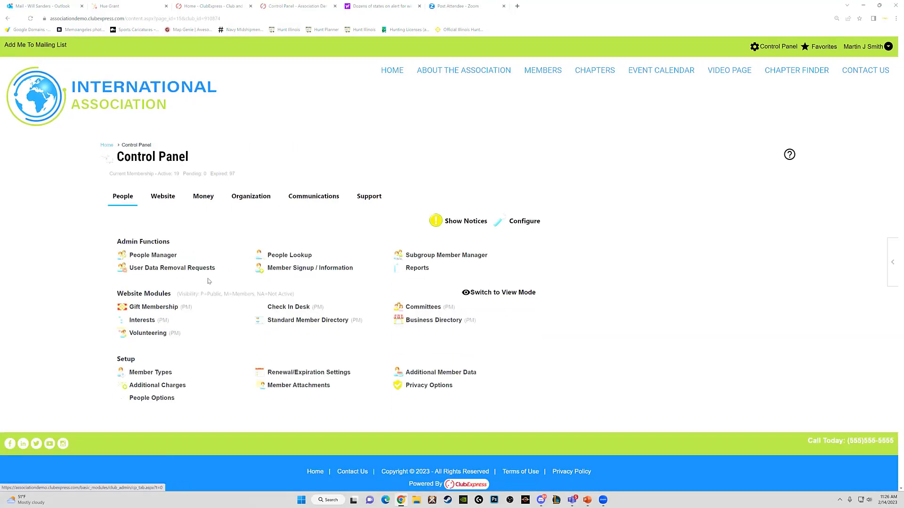
click(173, 202)
click(206, 197)
click(165, 197)
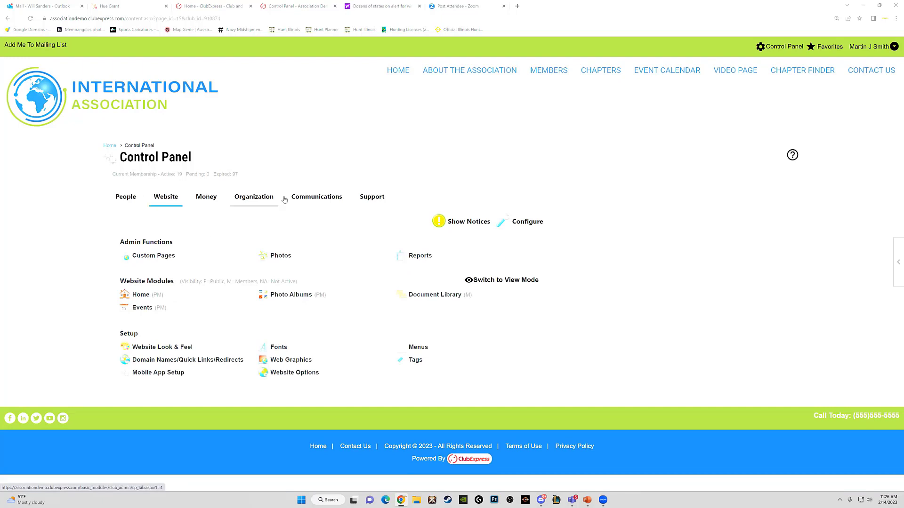
click(315, 198)
click(255, 197)
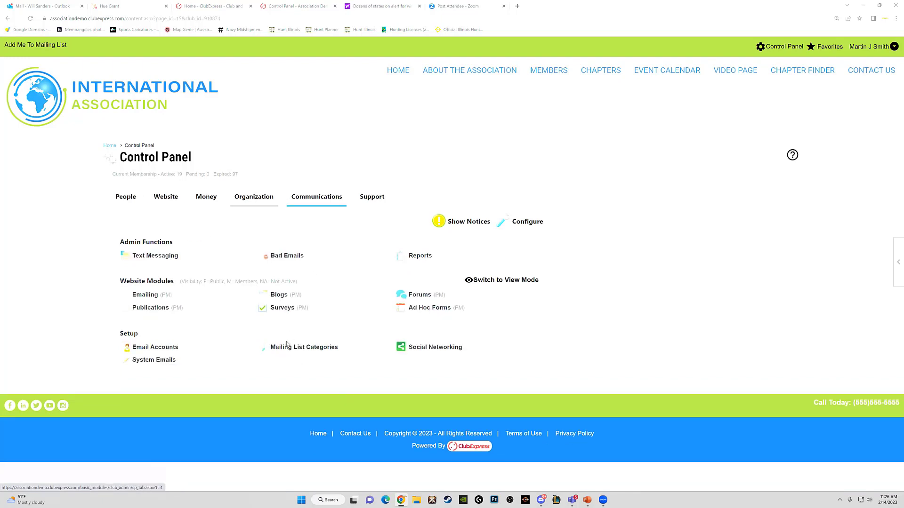
click(290, 349)
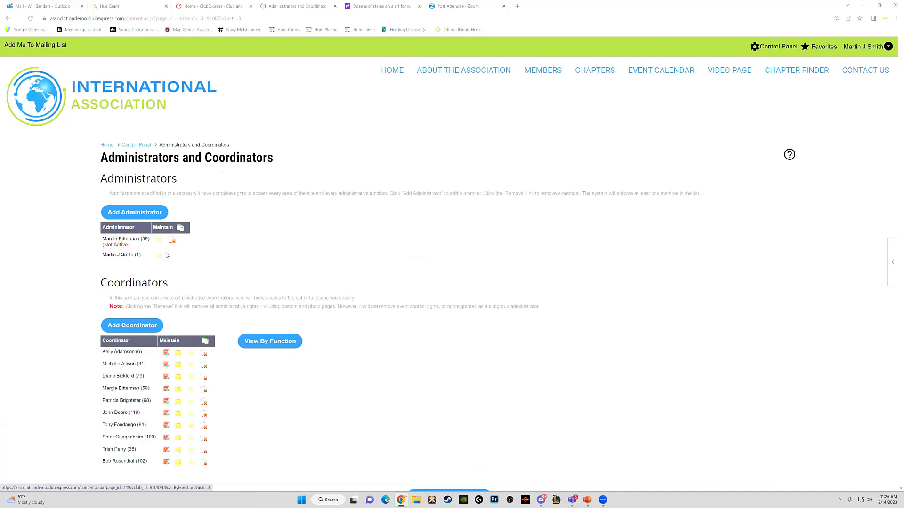
- Look over the first coordinator's function assignments again, then return to the Control Panel
click(164, 354)
scroll(222, 320, down, 6)
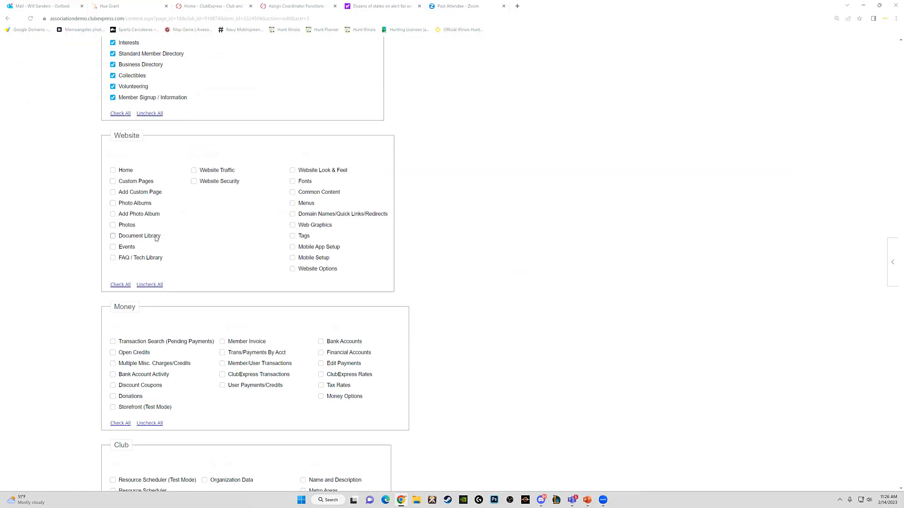
scroll(157, 238, up, 6)
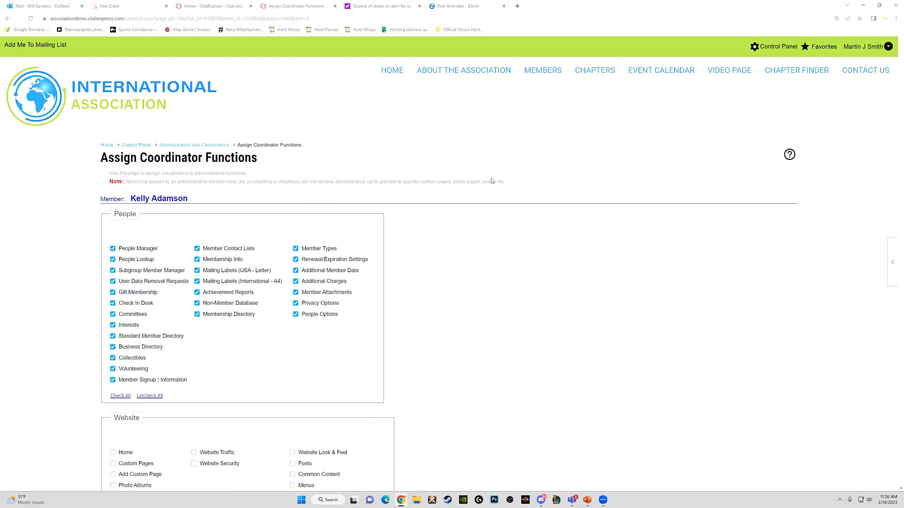
click(766, 48)
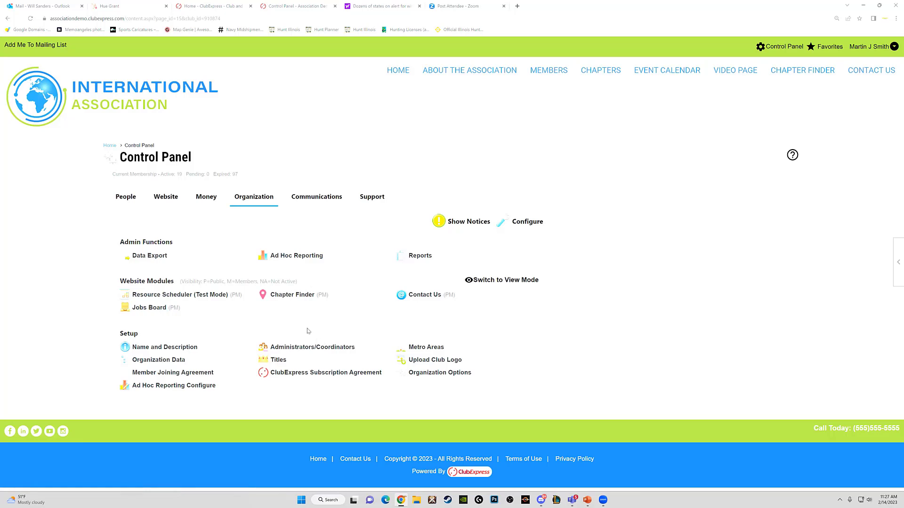
- Open Emailing under Website Modules on the Communications tab
click(309, 201)
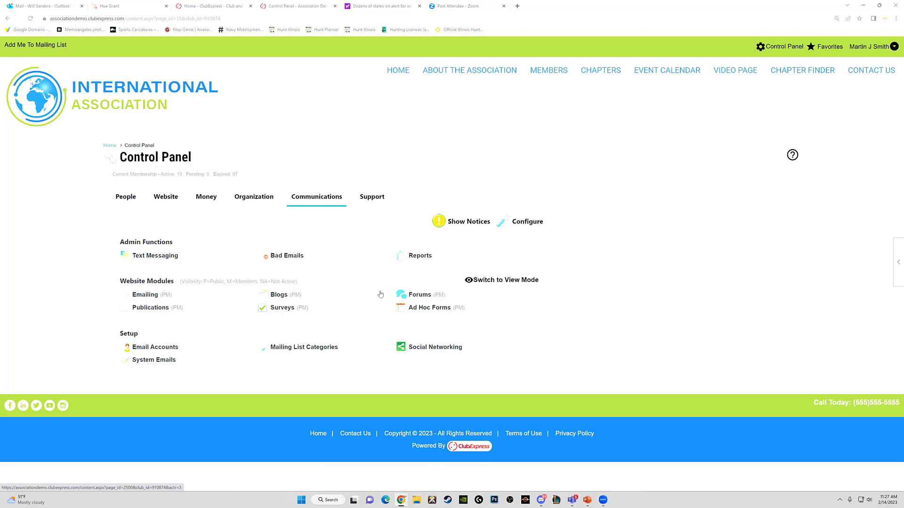
click(159, 297)
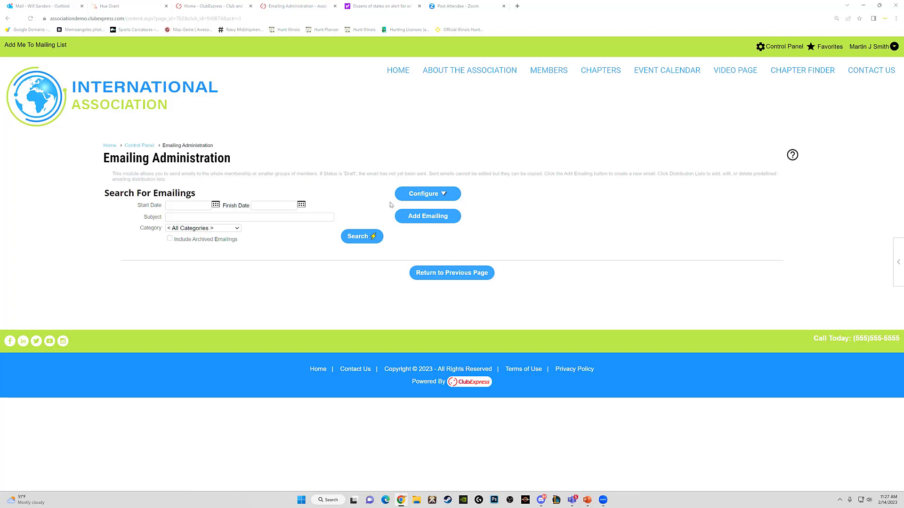
- Add a new emailing from the Emailing Administration page to get a blank editor
click(423, 219)
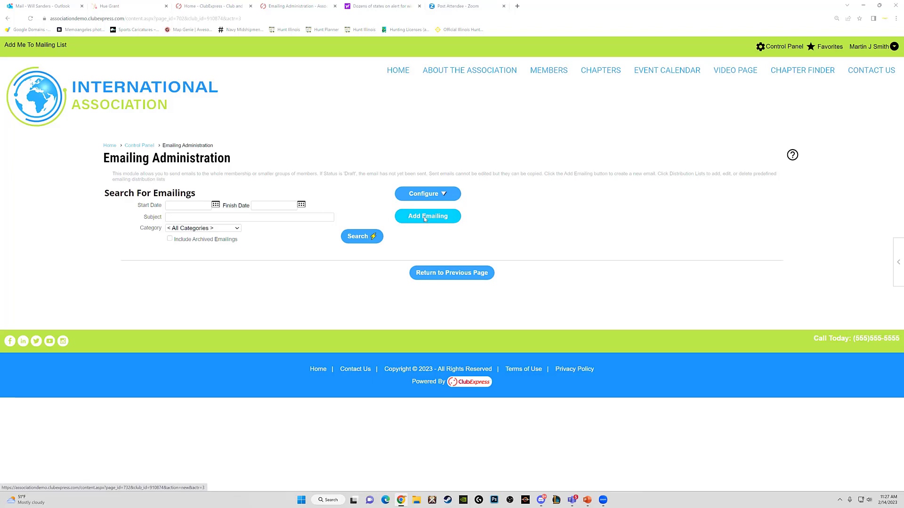
scroll(424, 220, down, 5)
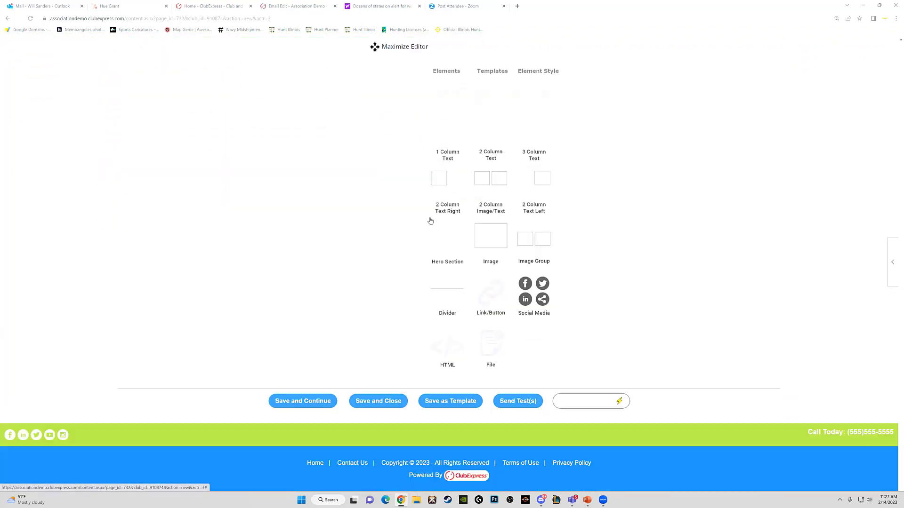
scroll(424, 212, up, 5)
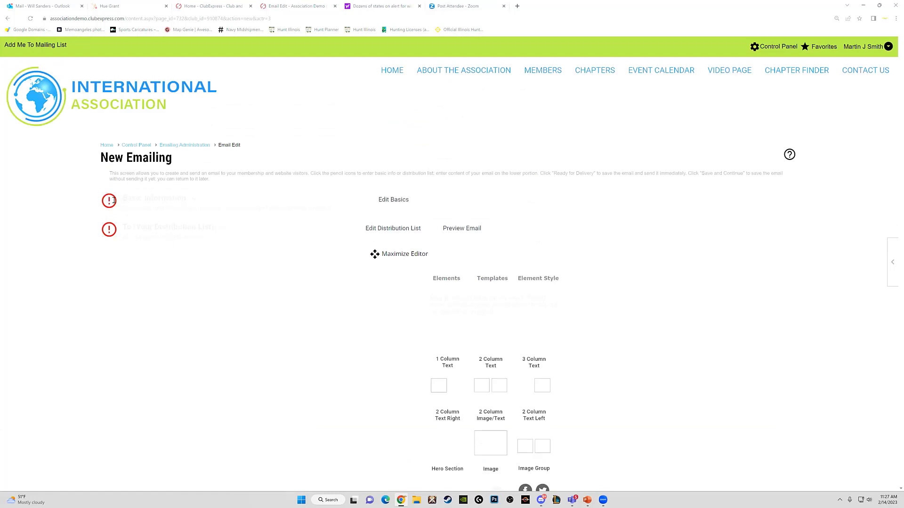
- Save the emailing basics: category Newsletter, subject 'Newsletter for Feb', personalization allowed
click(395, 205)
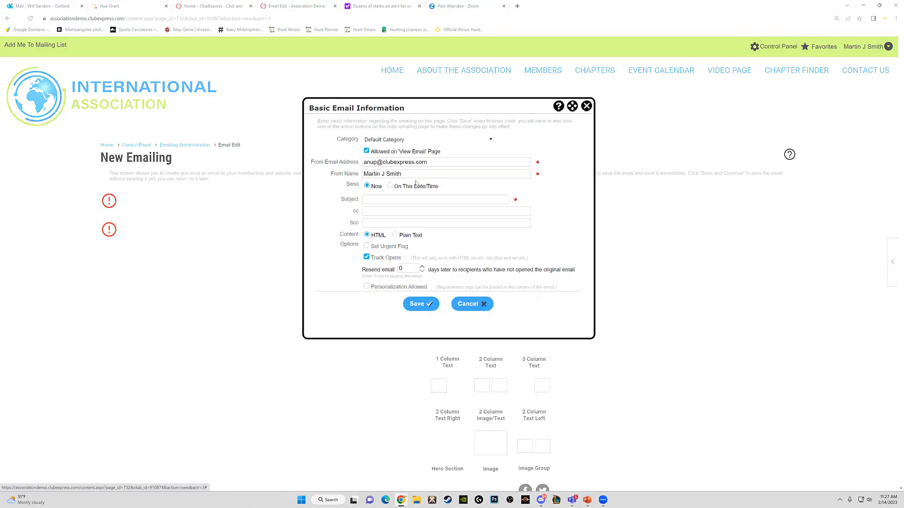
click(401, 139)
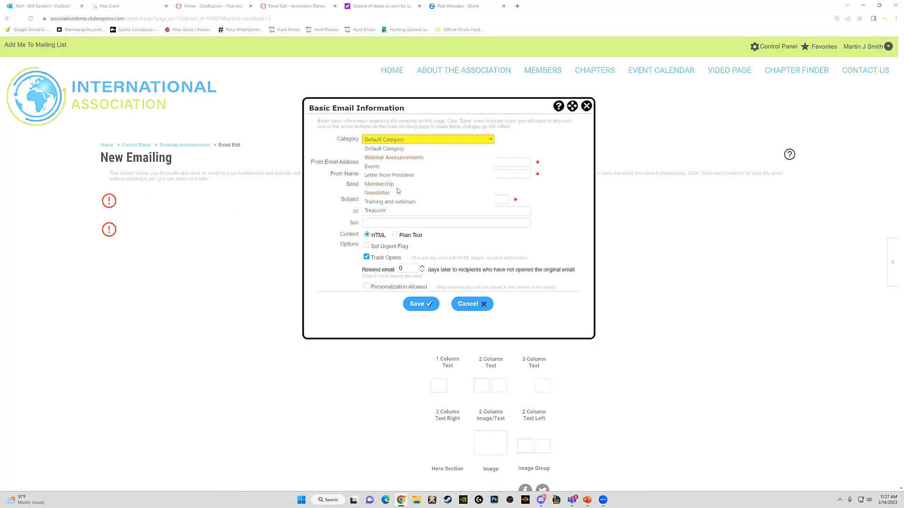
click(400, 192)
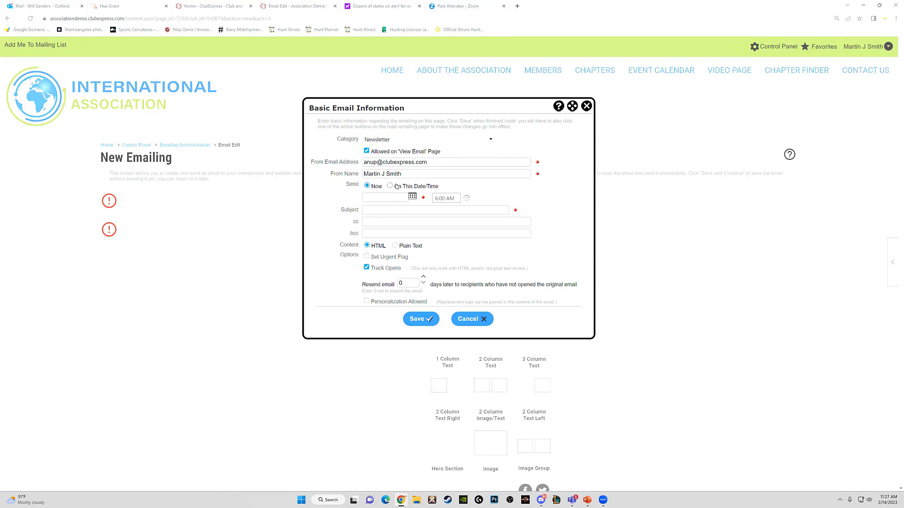
click(395, 208)
text(Ne)
key(Down)
key(Return)
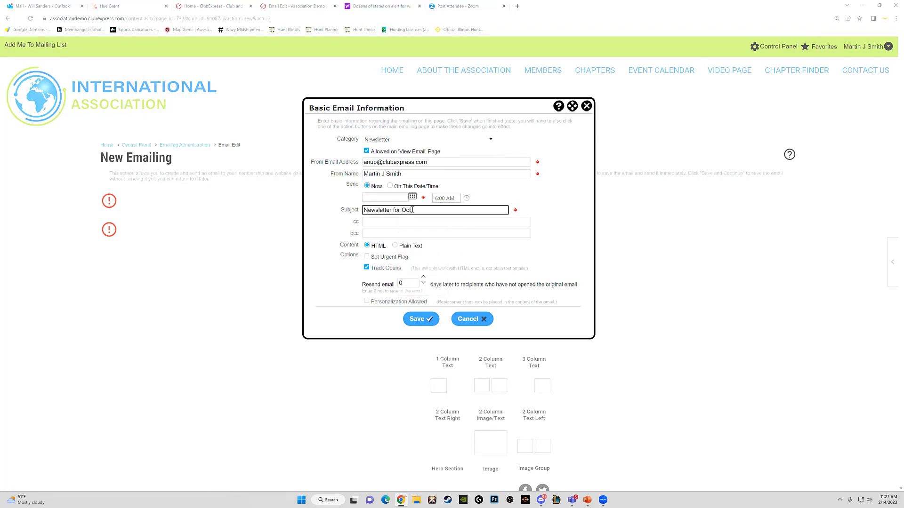
key(BackSpace)
key(BackSpace)
key(BackSpace)
text(Feb)
click(367, 301)
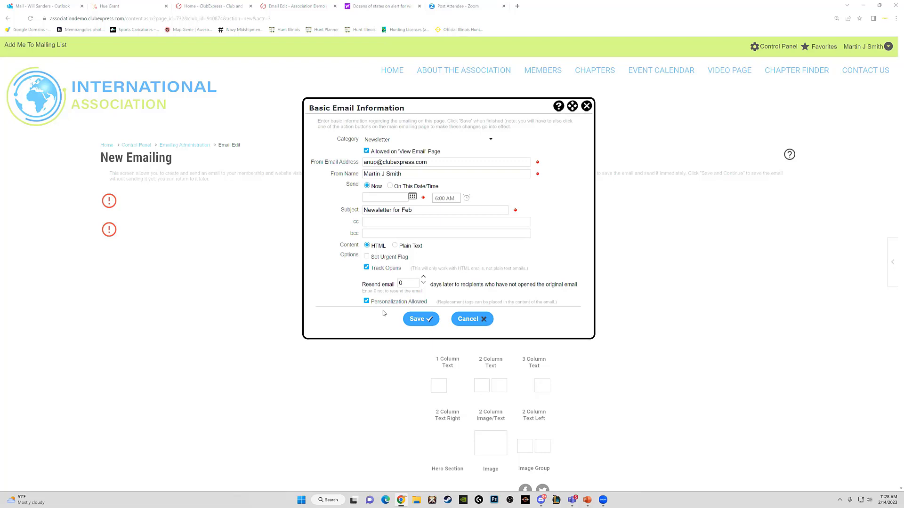
click(418, 320)
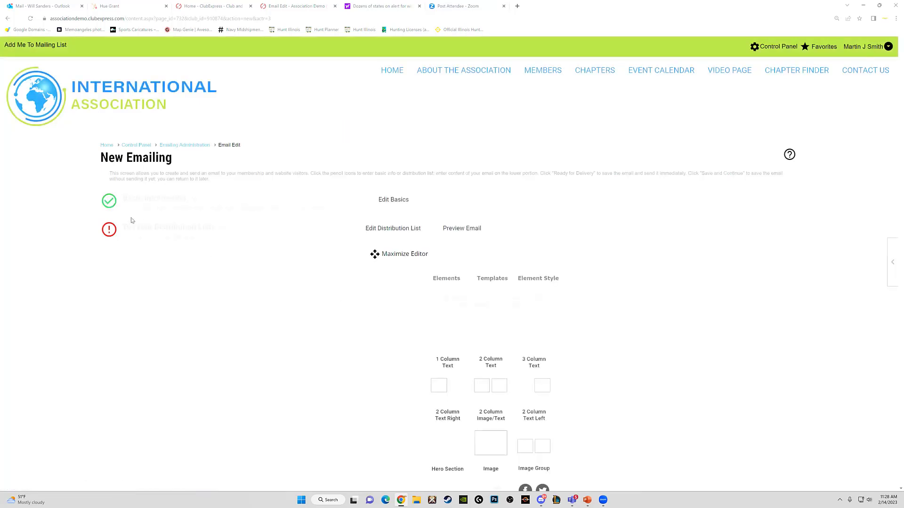
- Build a new distribution list with the All open renewals group and save it
click(385, 230)
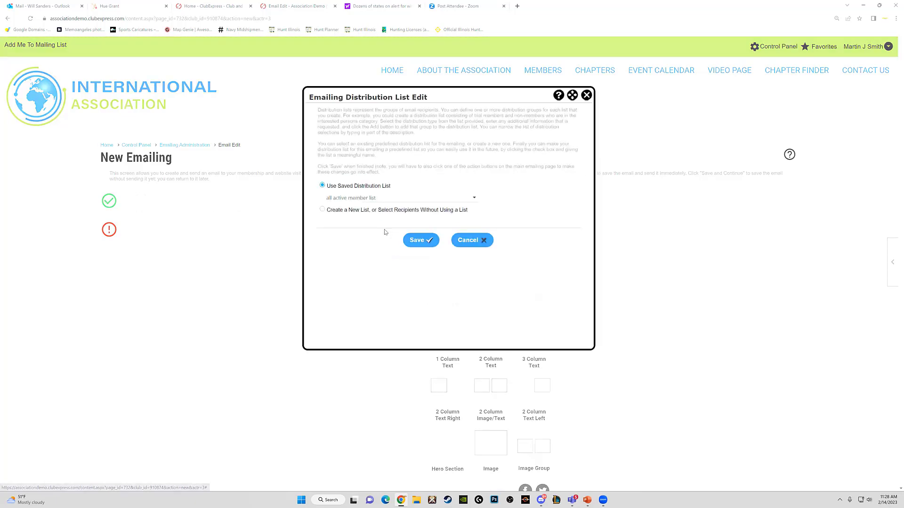
click(322, 210)
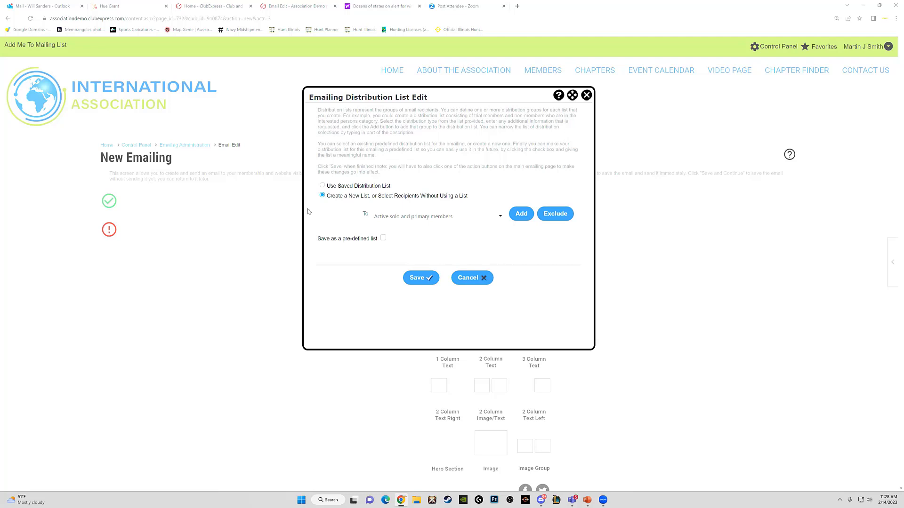
click(439, 218)
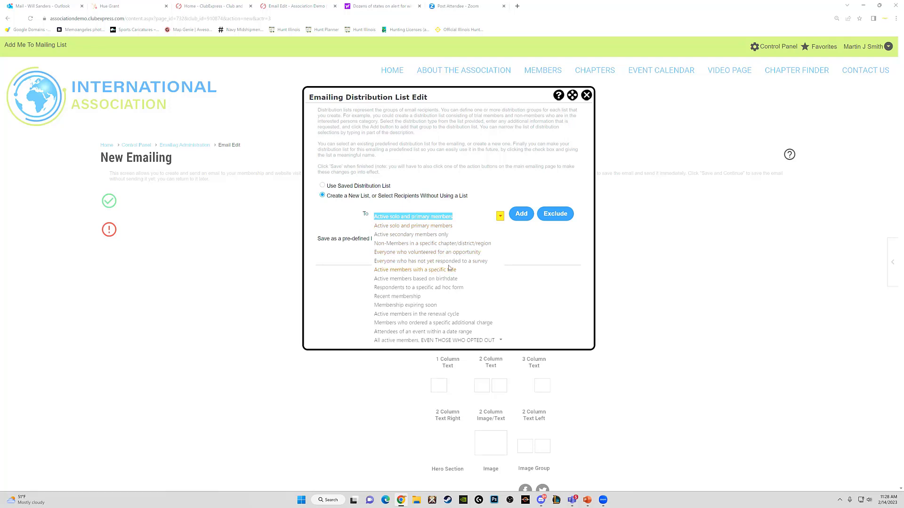
scroll(449, 268, down, 3)
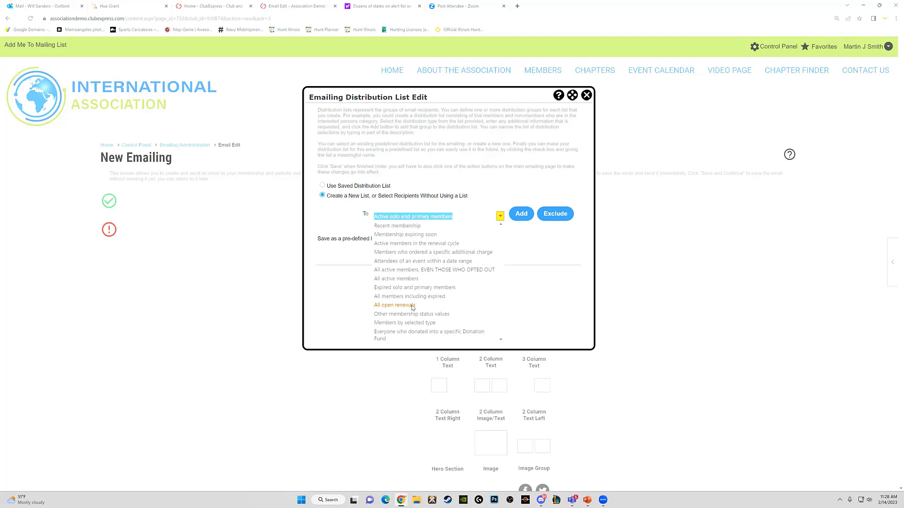
click(413, 305)
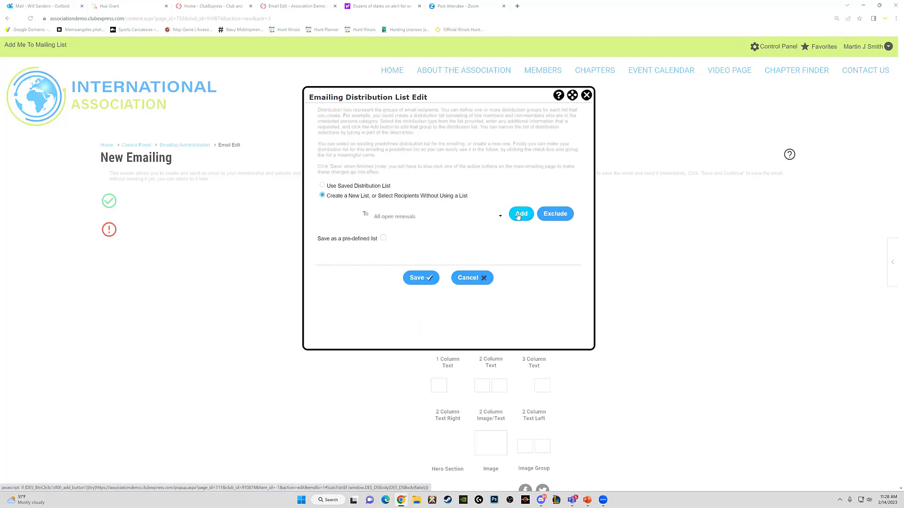
click(518, 216)
click(420, 300)
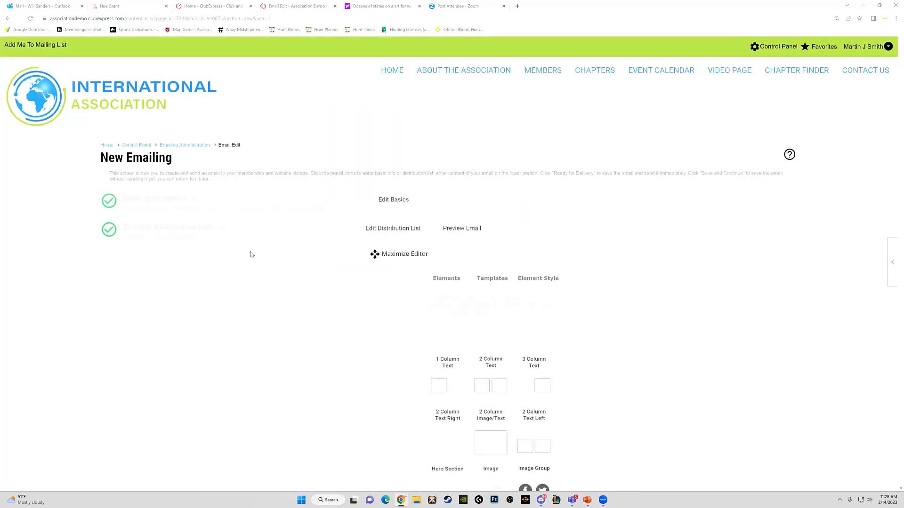
- Add Link/Button, Social Media and File Link blocks below the Two Column Image & Text block
scroll(251, 254, down, 3)
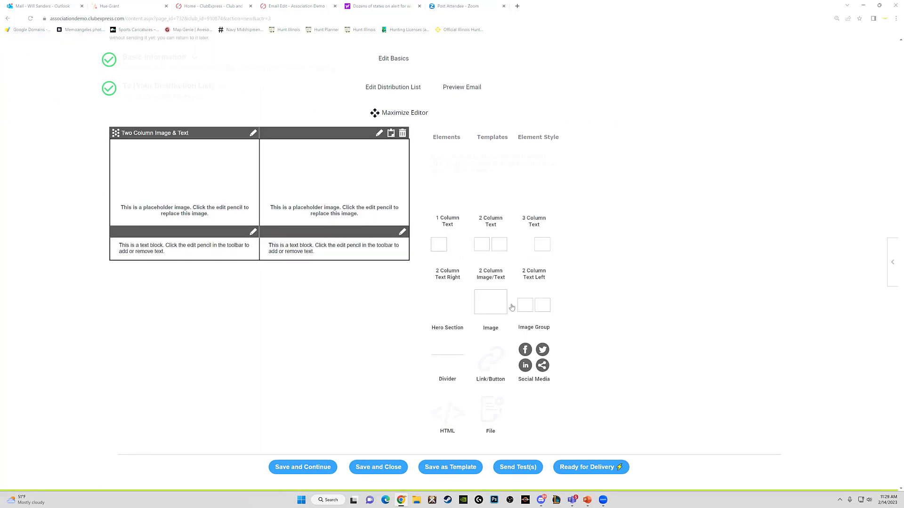
drag(504, 357, 161, 286)
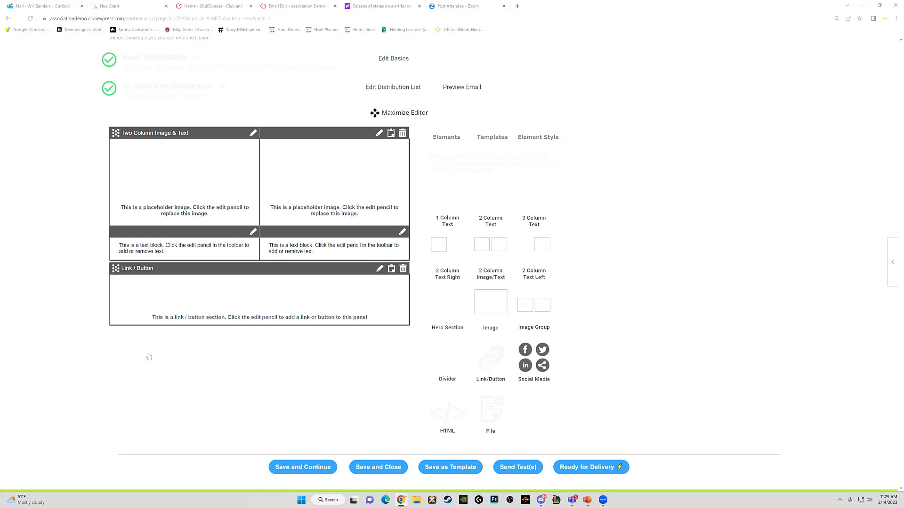
drag(148, 357, 148, 357)
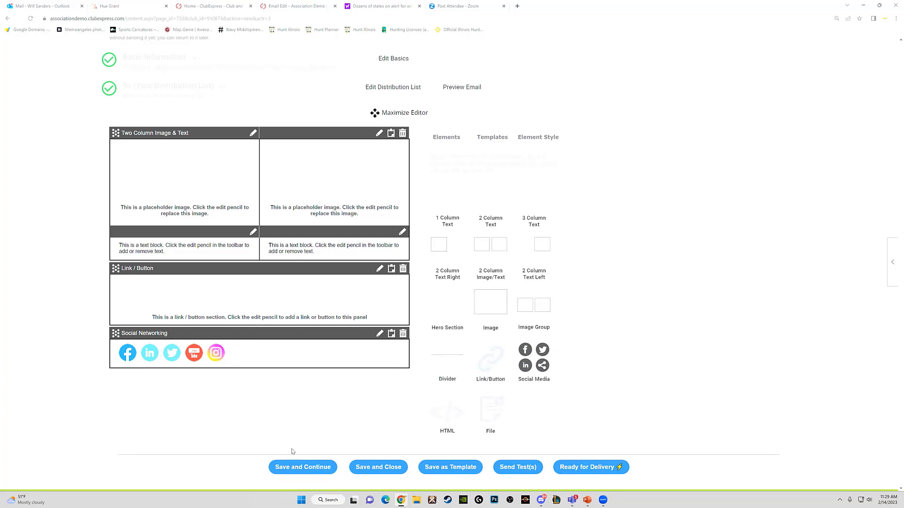
drag(292, 452, 293, 452)
mouse_move(260, 134)
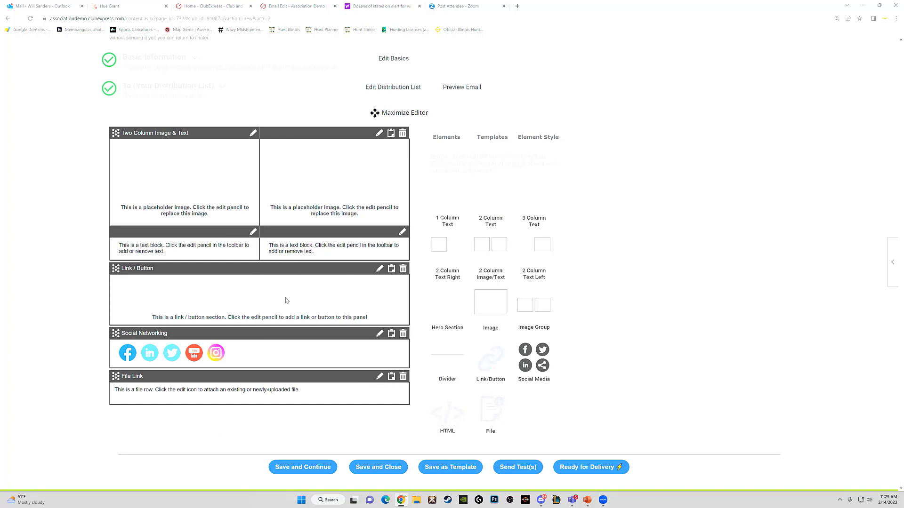
scroll(286, 300, down, 2)
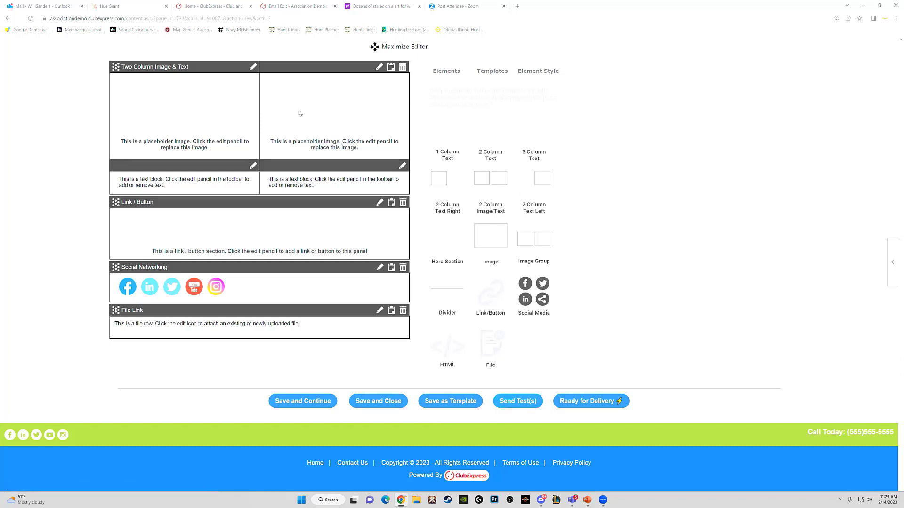
- Drag the System Newsletter template from Templates into the email body and review its rows
click(491, 71)
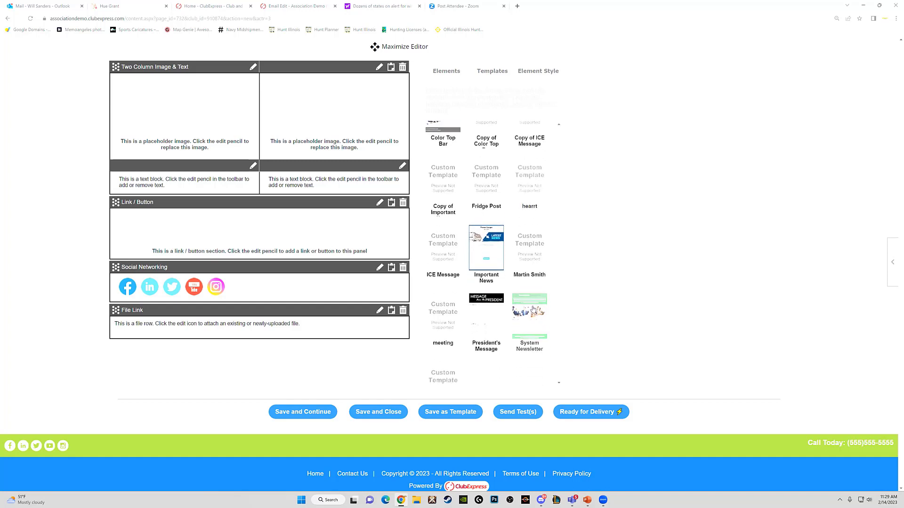
drag(532, 309, 137, 81)
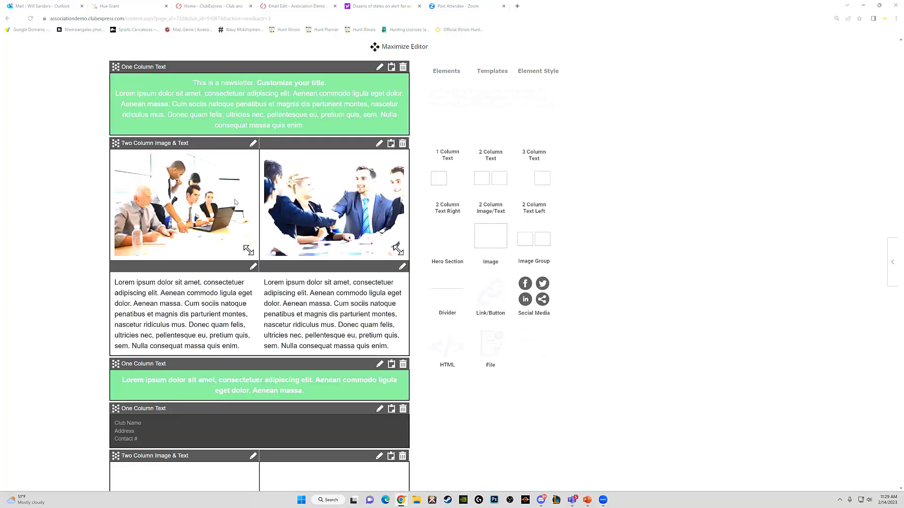
scroll(236, 201, down, 5)
scroll(250, 223, up, 8)
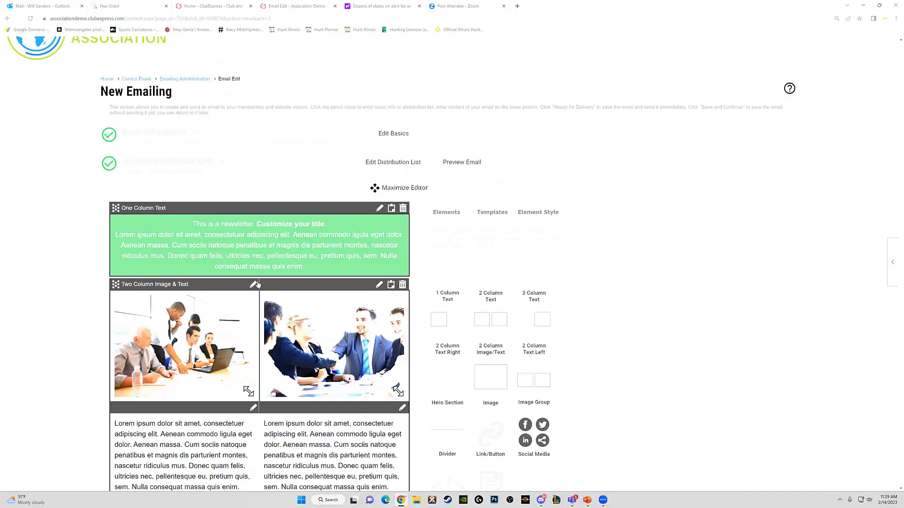
scroll(284, 282, down, 2)
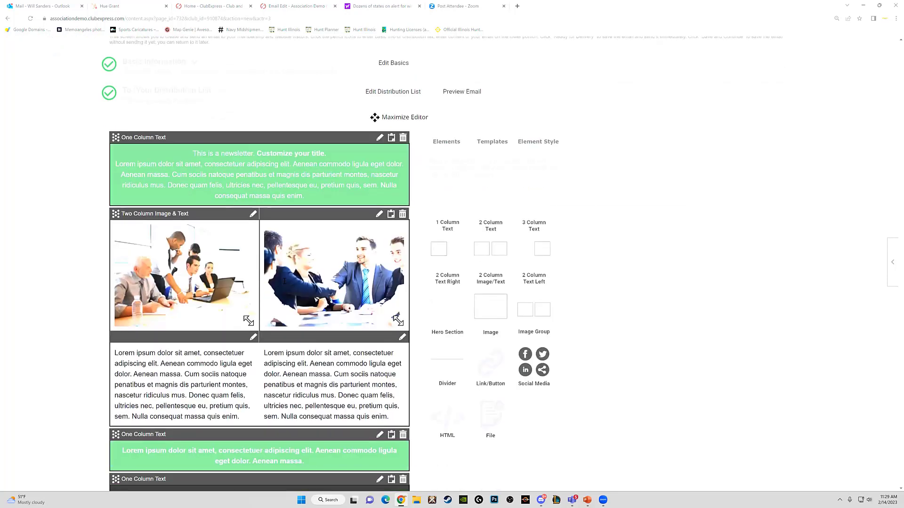
scroll(285, 281, down, 2)
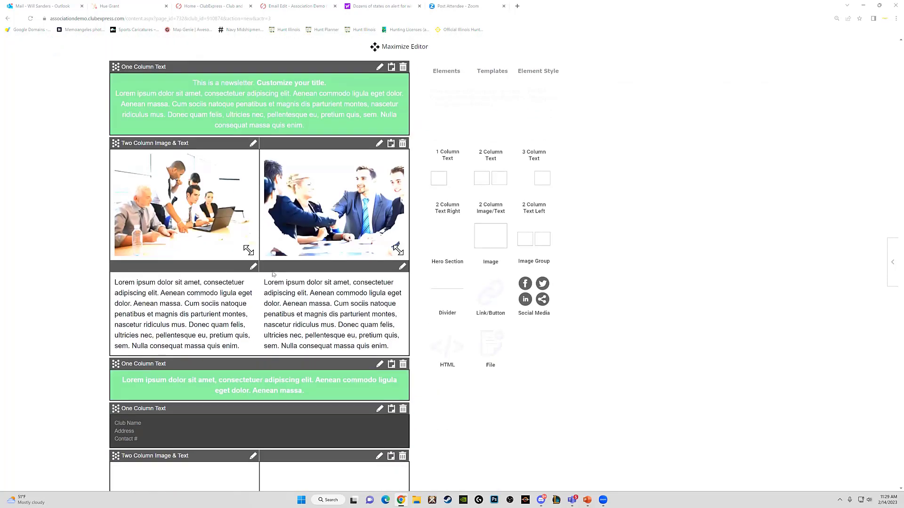
scroll(273, 274, down, 1)
scroll(273, 273, up, 5)
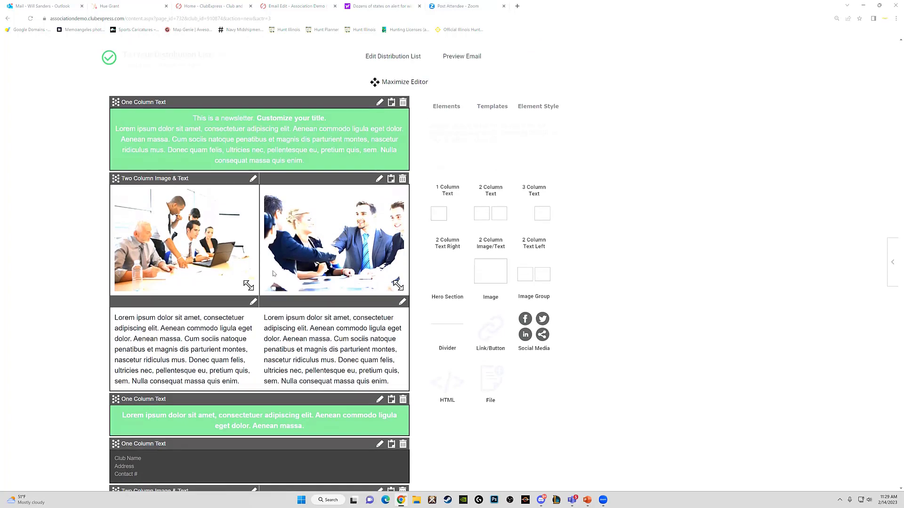
scroll(273, 270, up, 2)
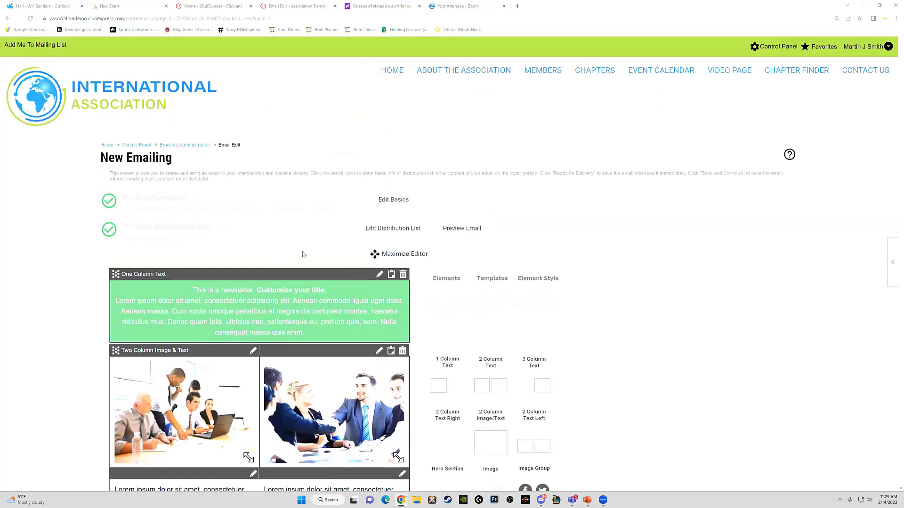
- Return to the Control Panel and open System Emails under Communications setup
click(770, 47)
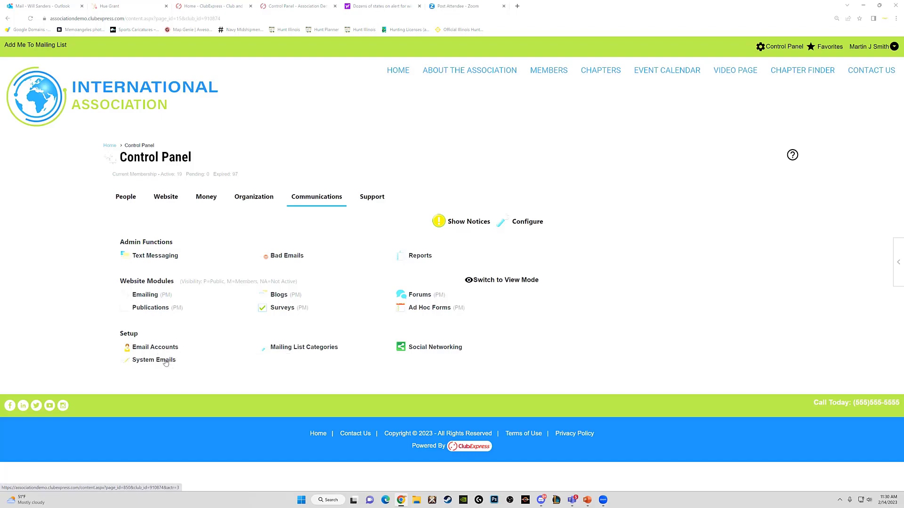
click(166, 361)
scroll(169, 361, down, 2)
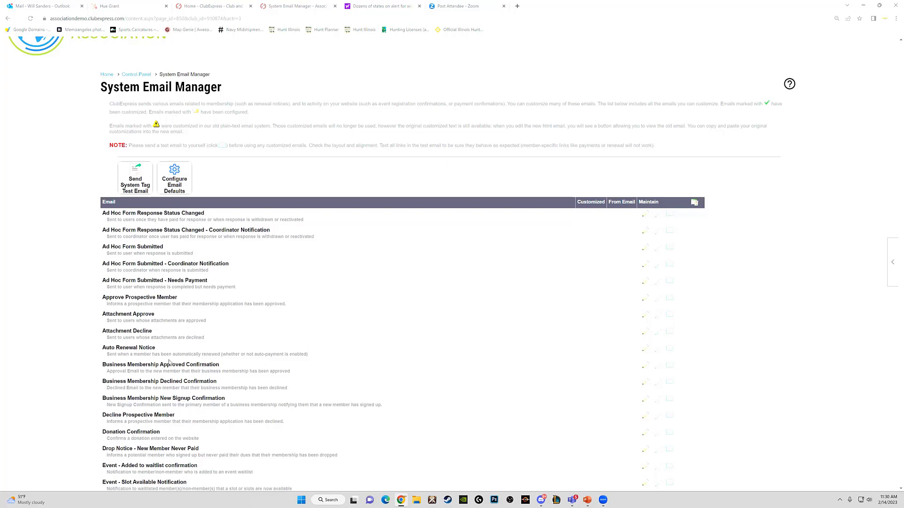
- Scroll through the System Email Manager list, then return to the Control Panel
scroll(169, 362, down, 6)
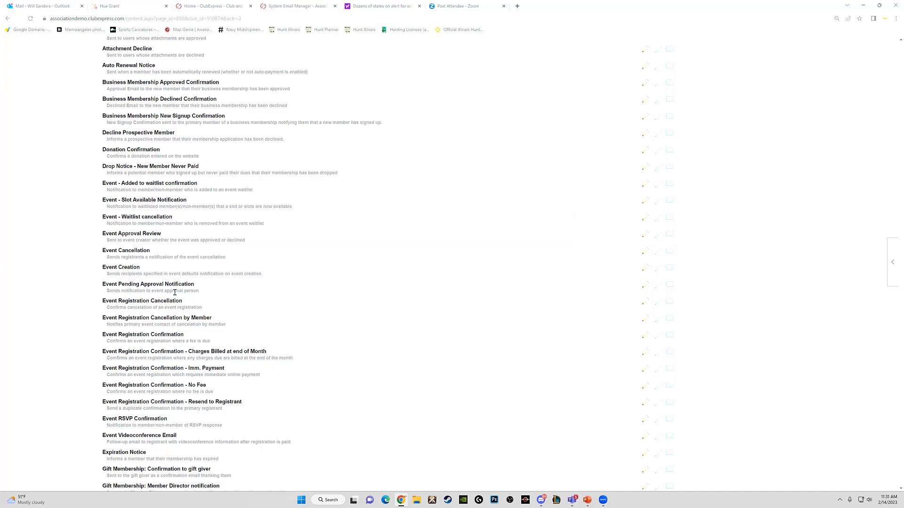
scroll(175, 293, down, 9)
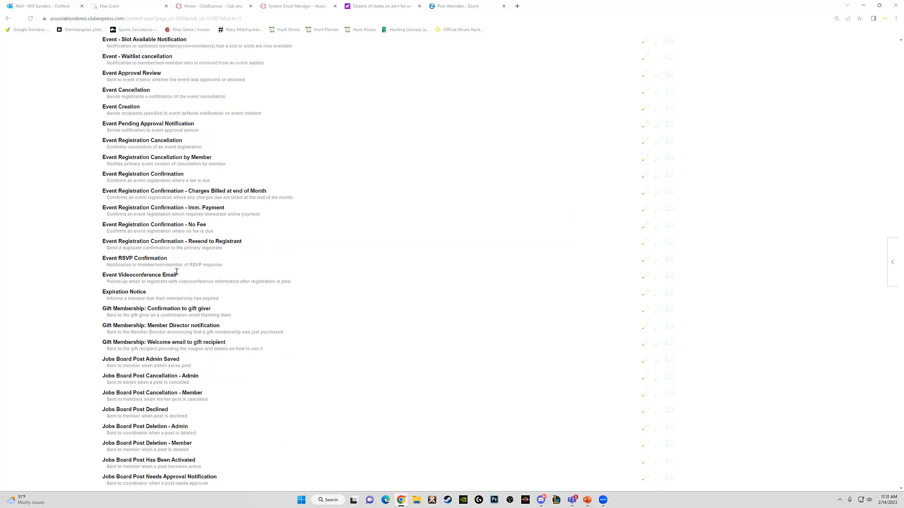
scroll(175, 277, down, 4)
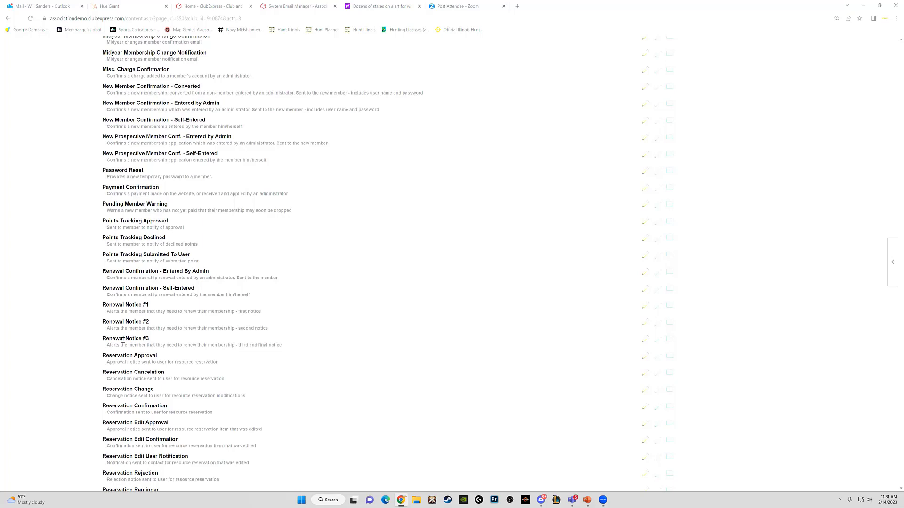
scroll(123, 340, up, 20)
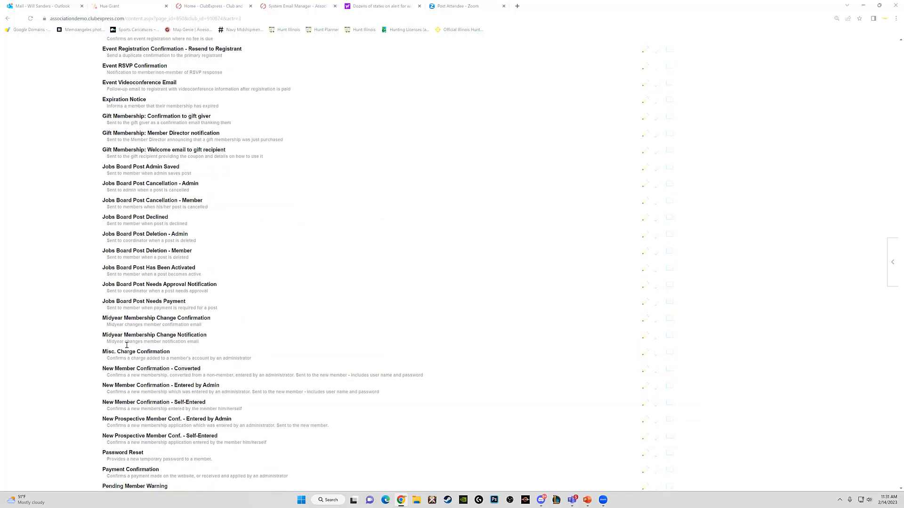
scroll(141, 337, up, 2)
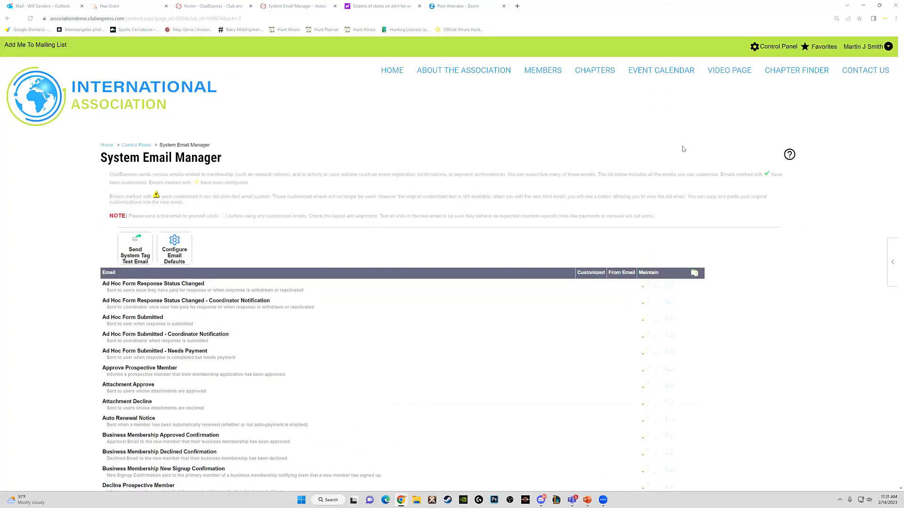
click(766, 48)
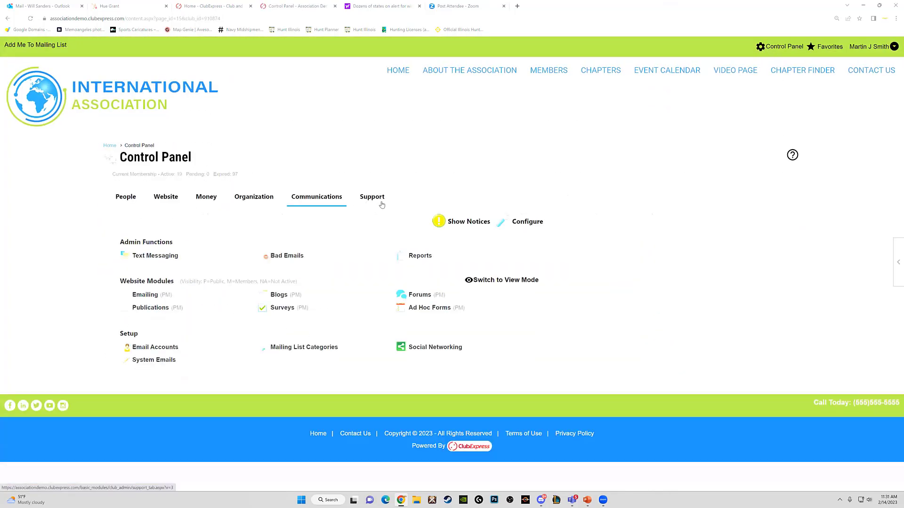
- Show the Support tab and expand, then collapse, the How To Guides (New!) list
click(378, 202)
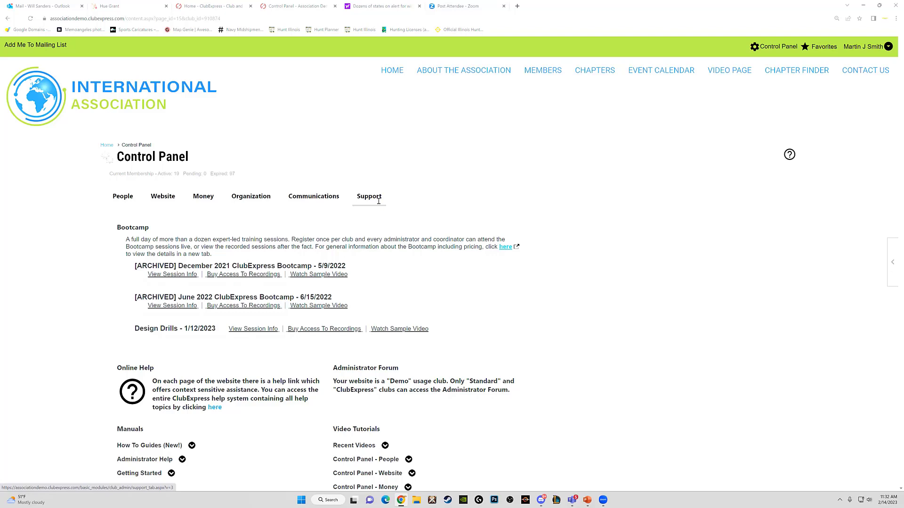
scroll(378, 201, down, 2)
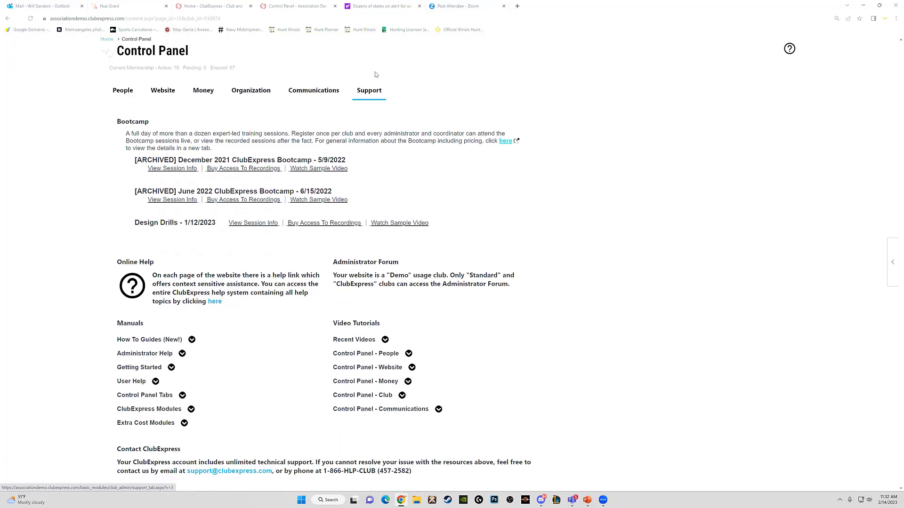
scroll(329, 259, down, 1)
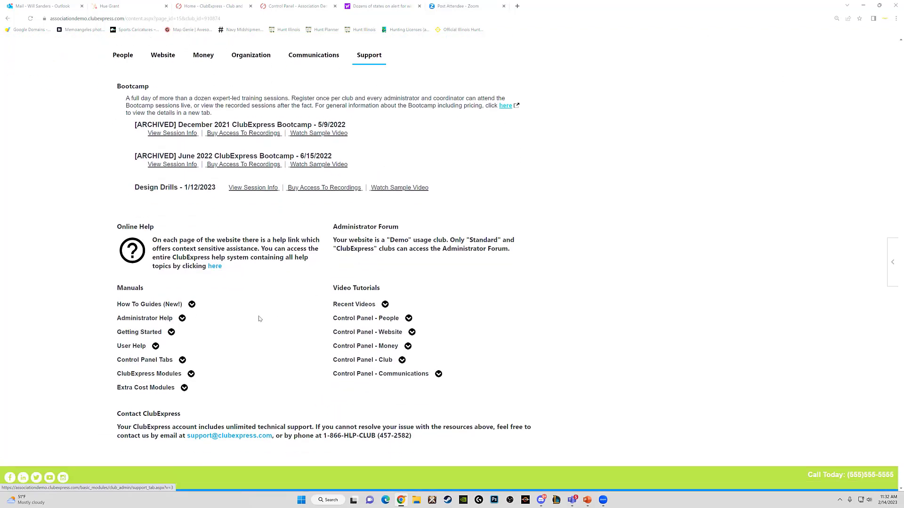
click(191, 304)
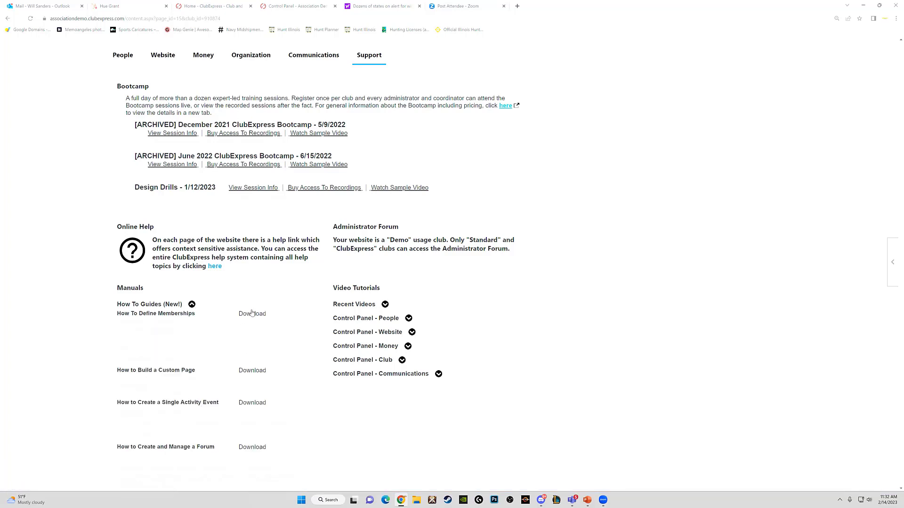
click(192, 305)
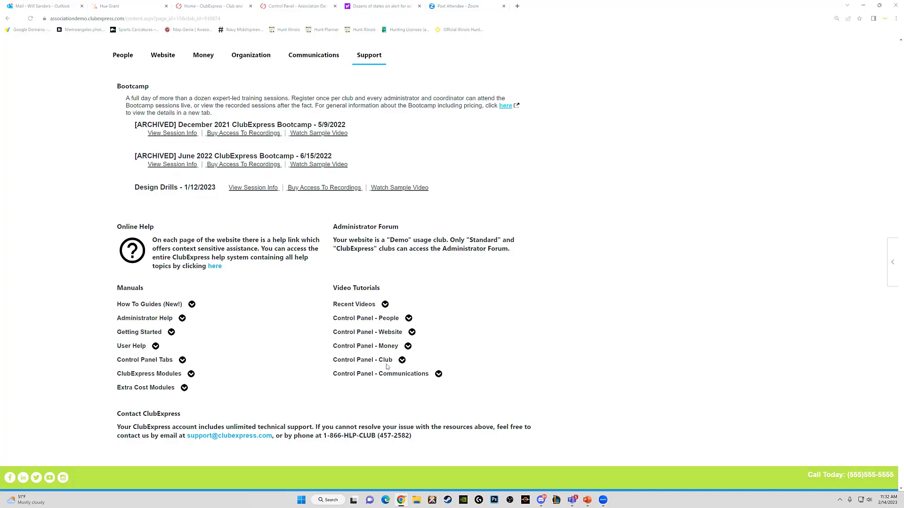
- Expand the Control Panel - People video tutorials and browse their YouTube links
scroll(353, 317, up, 1)
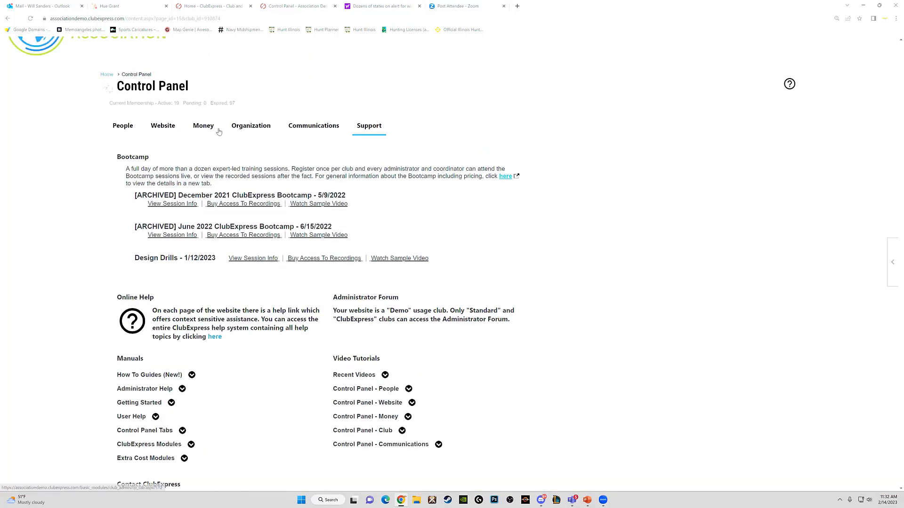
scroll(400, 178, down, 3)
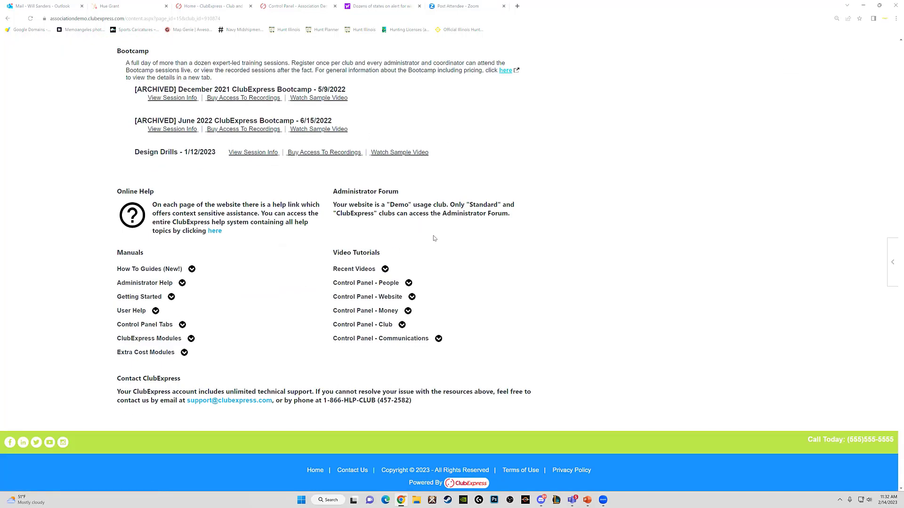
click(408, 283)
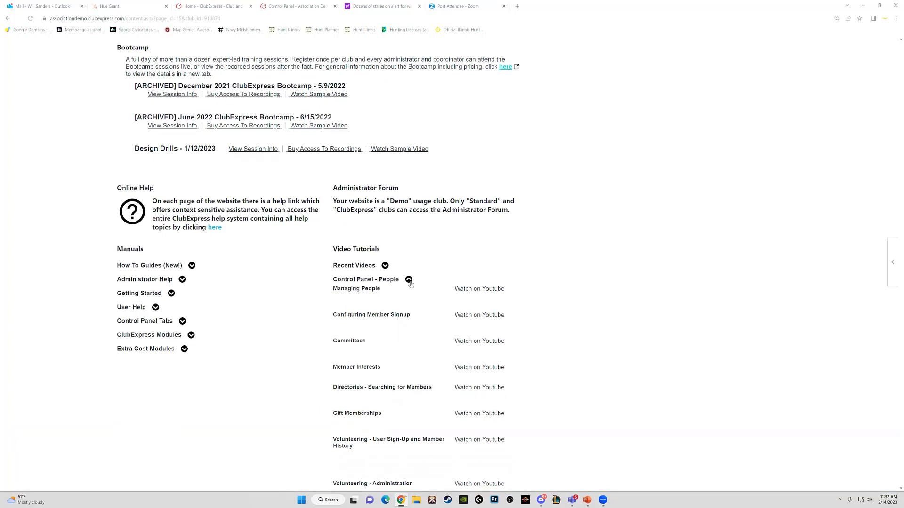
scroll(384, 262, down, 2)
scroll(385, 266, down, 1)
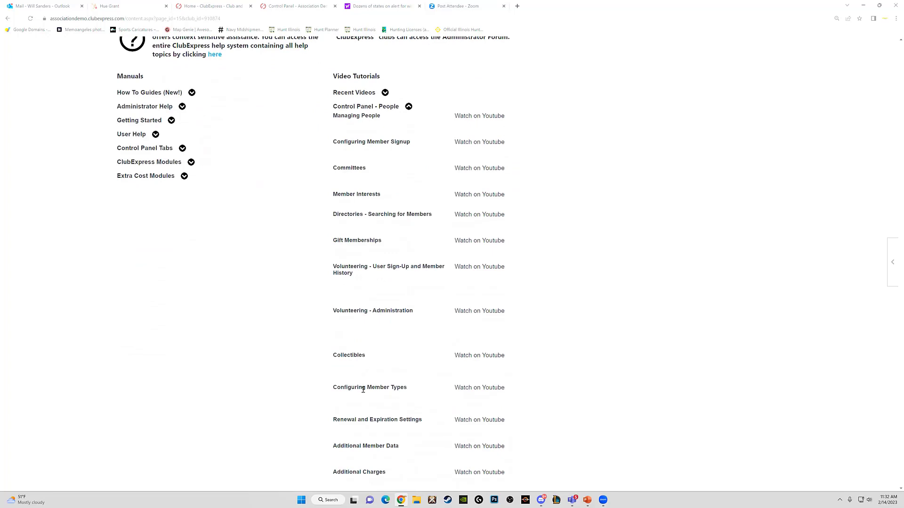
scroll(417, 385, down, 1)
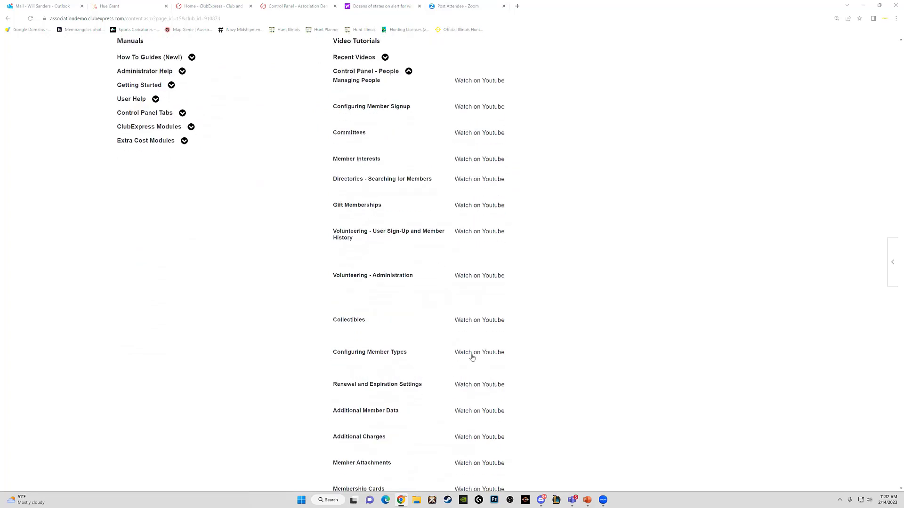
click(472, 354)
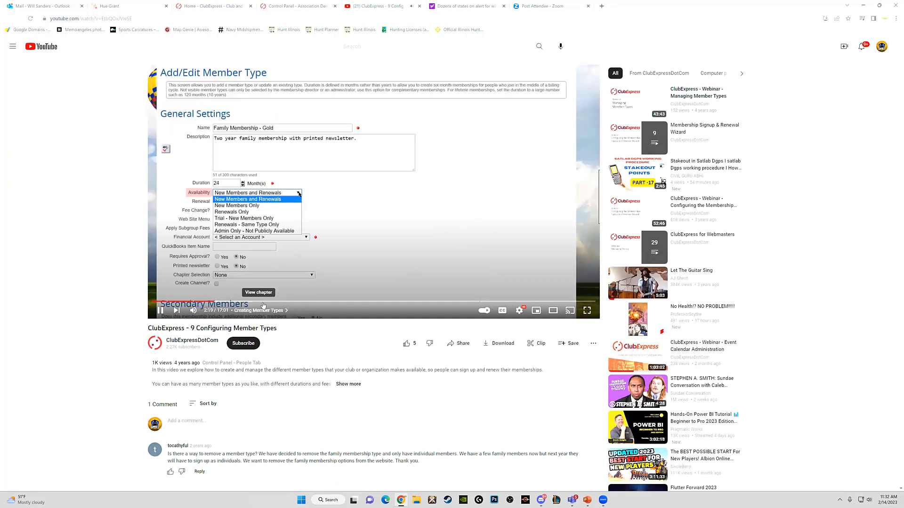
click(263, 307)
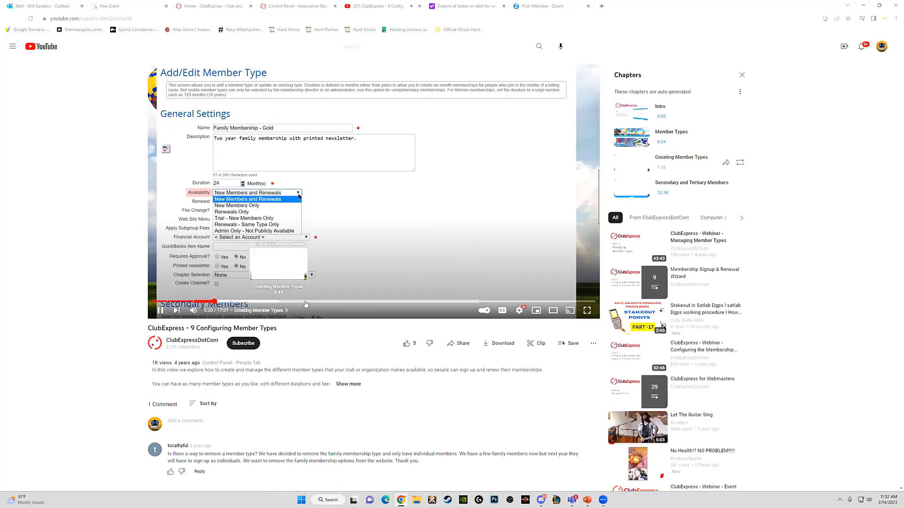
click(313, 301)
click(356, 303)
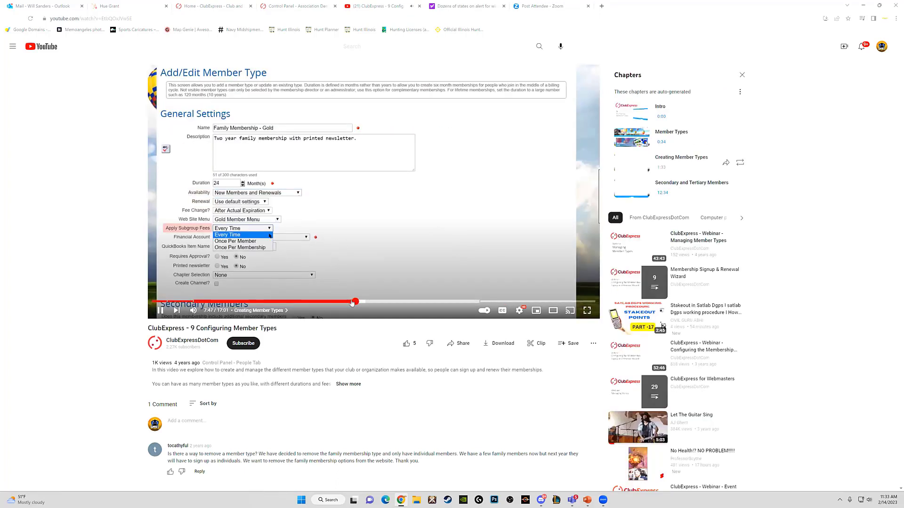
click(161, 312)
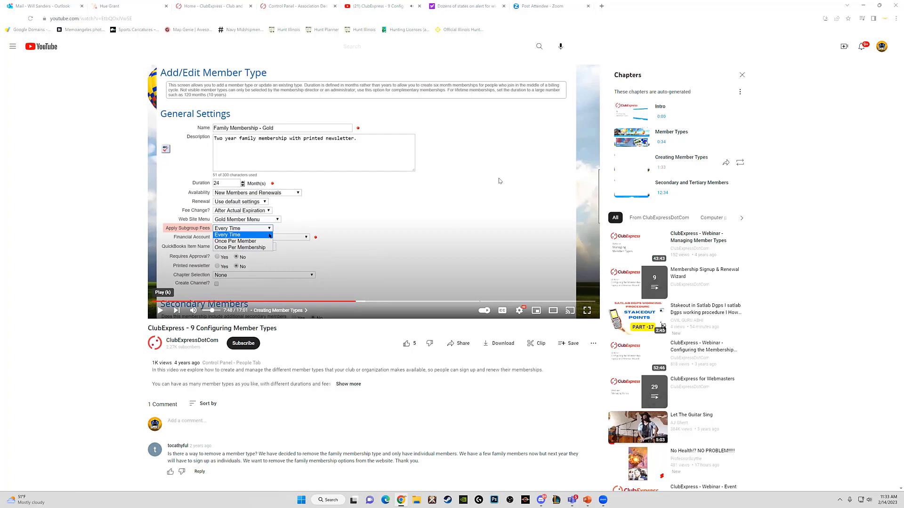
click(418, 5)
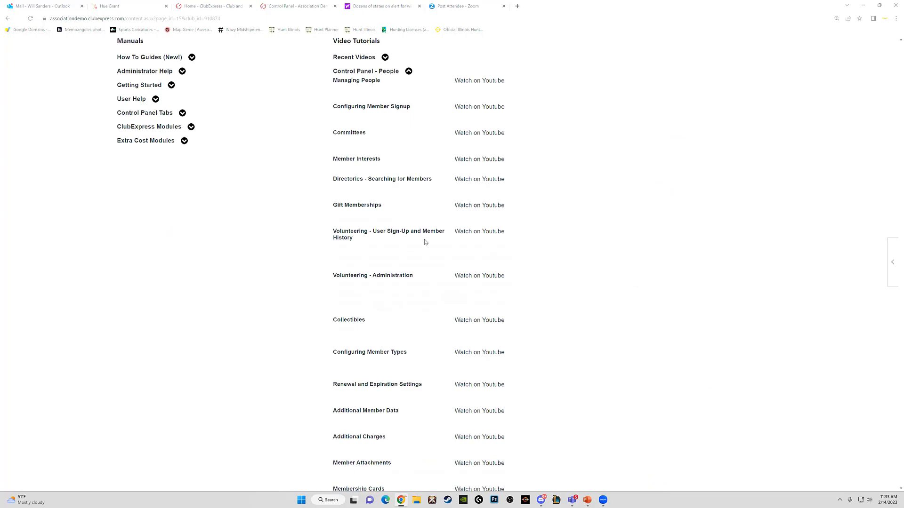
scroll(425, 242, up, 3)
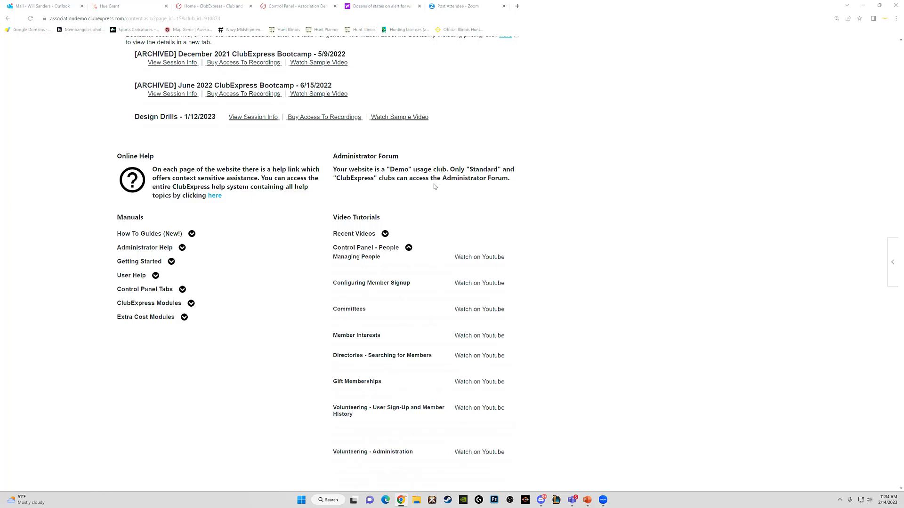
scroll(435, 187, up, 2)
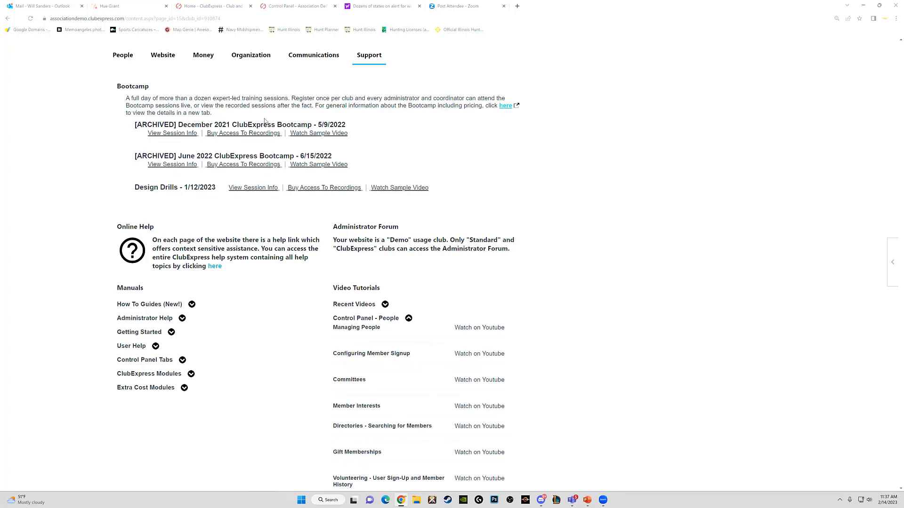
- Glance at the ClubExpress company site, then go to the International Association demo's home page
click(241, 7)
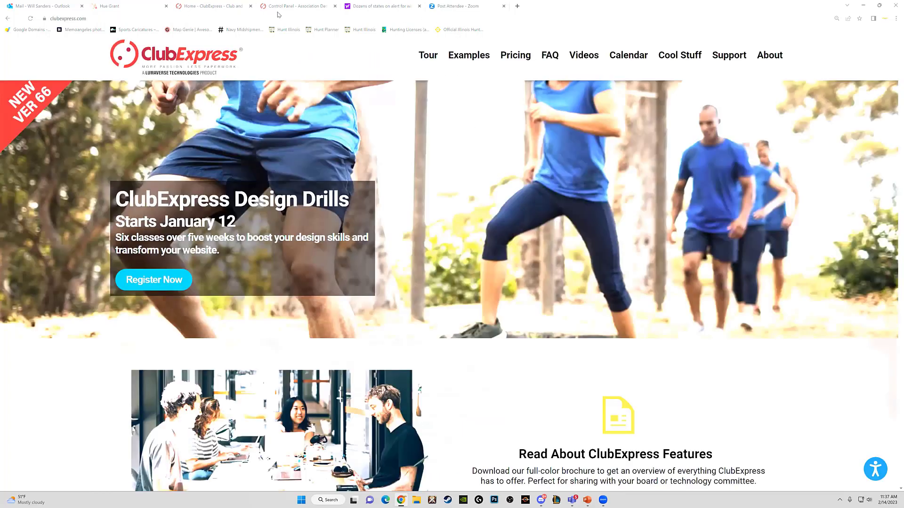
click(297, 6)
scroll(395, 141, up, 3)
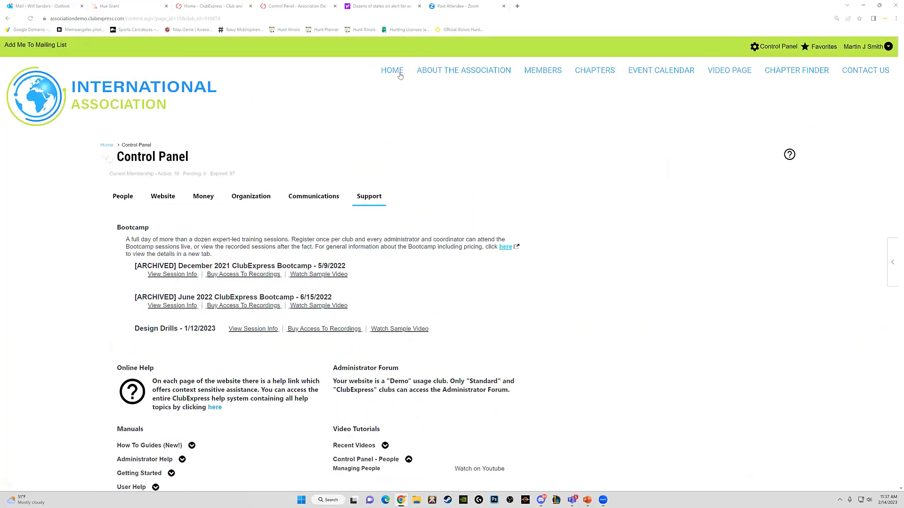
click(394, 71)
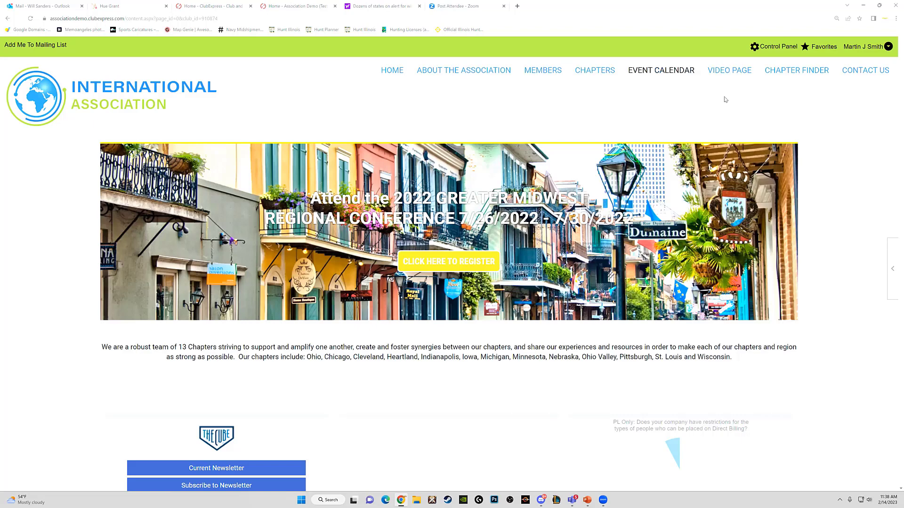
- Show ClubExpress Payment Processing pricing: 2.99% + 20¢ card fees, 3.30% + 20¢ for American Express
click(203, 5)
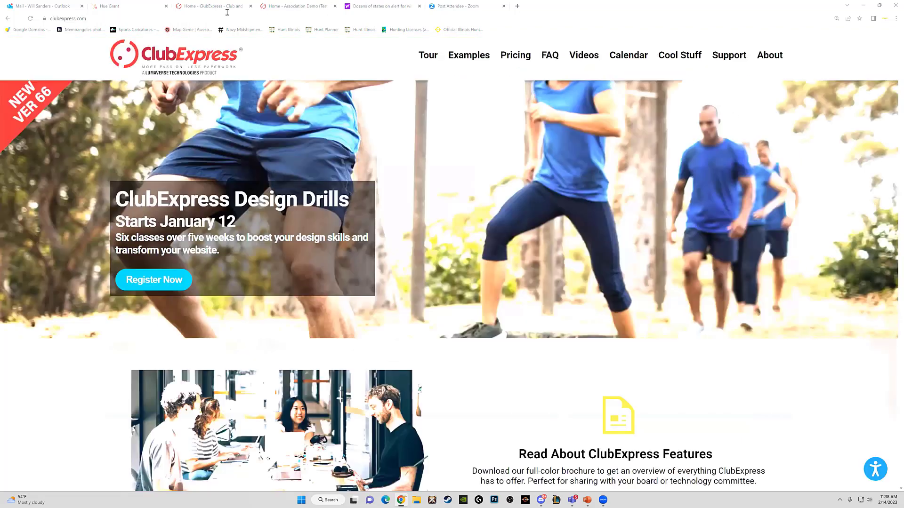
mouse_move(513, 59)
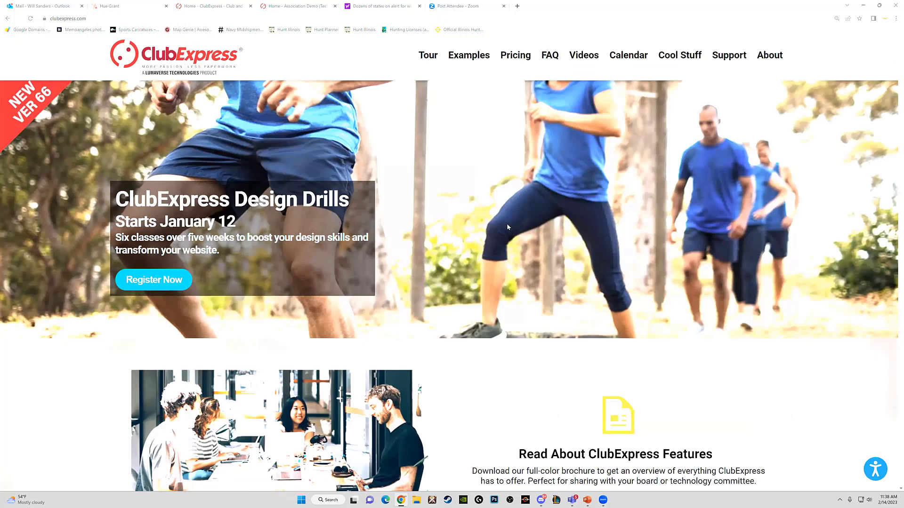
click(507, 60)
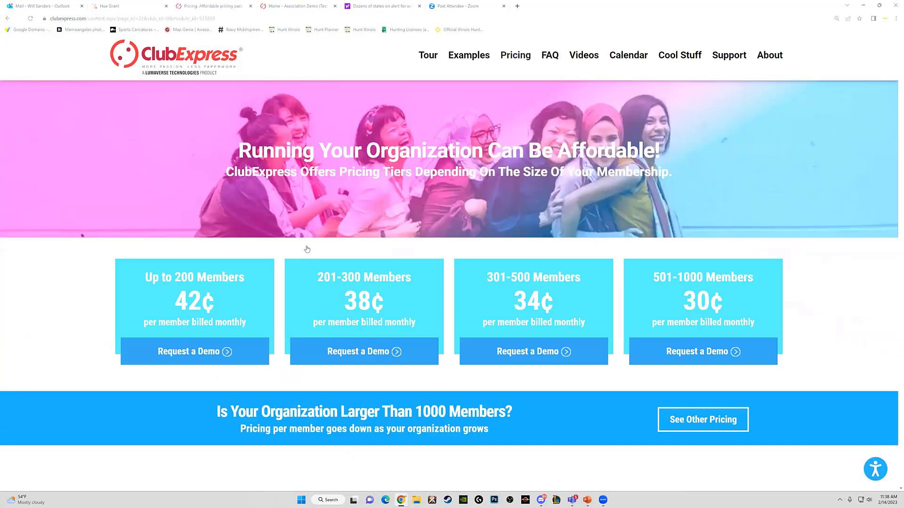
scroll(192, 335, down, 5)
click(192, 336)
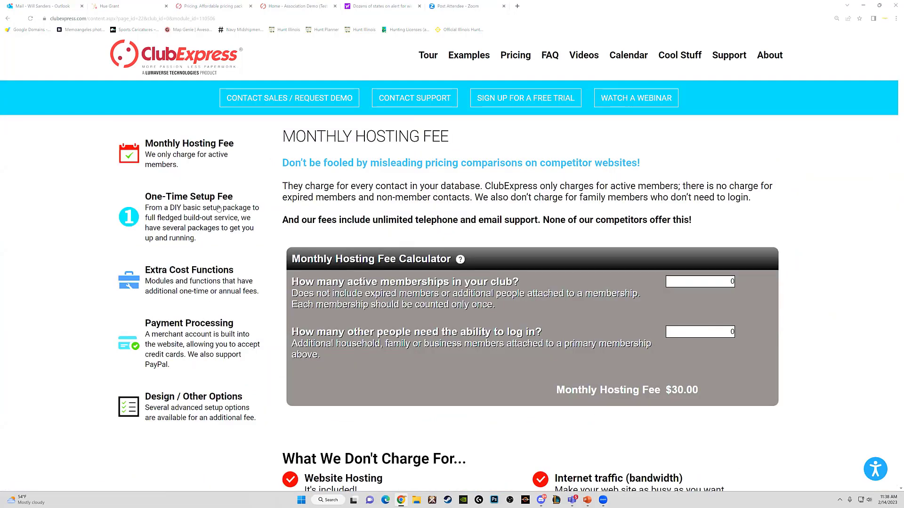
click(207, 325)
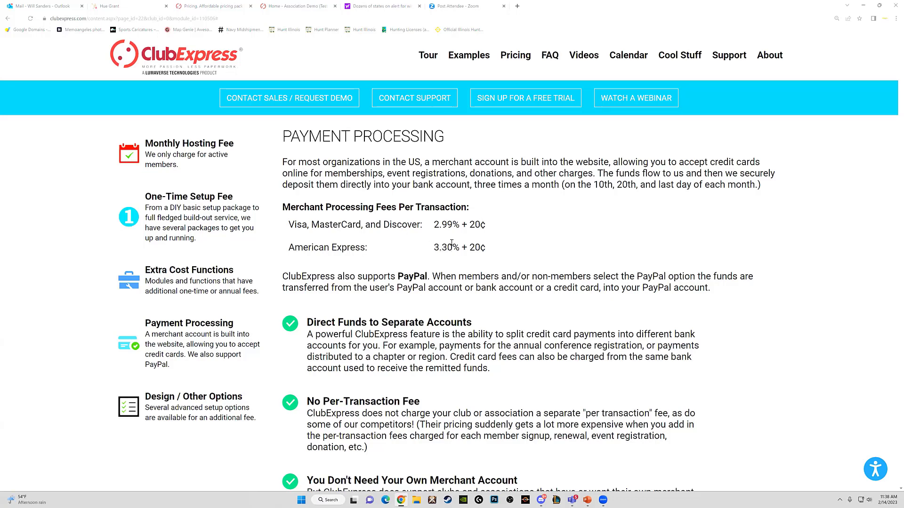
scroll(451, 243, down, 1)
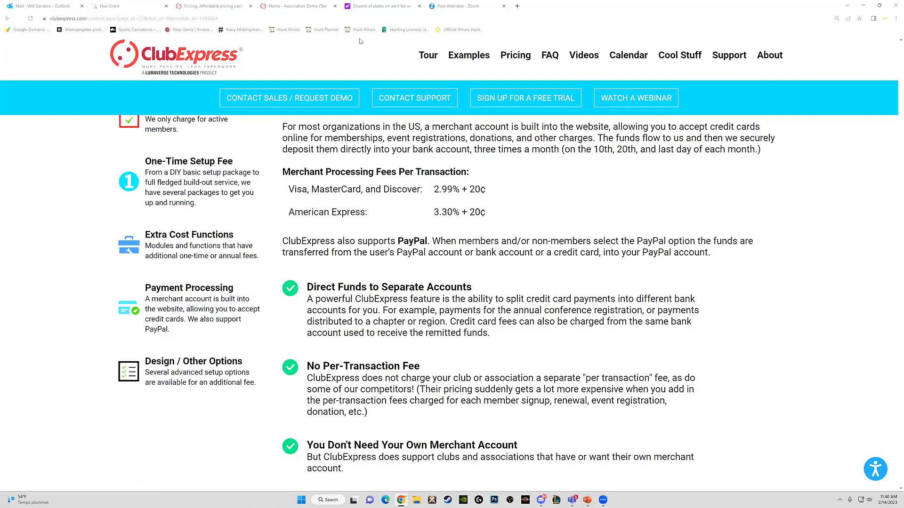
- Reopen the demo Control Panel on its Organization tab with Admin Functions, Website Modules and Setup
click(299, 6)
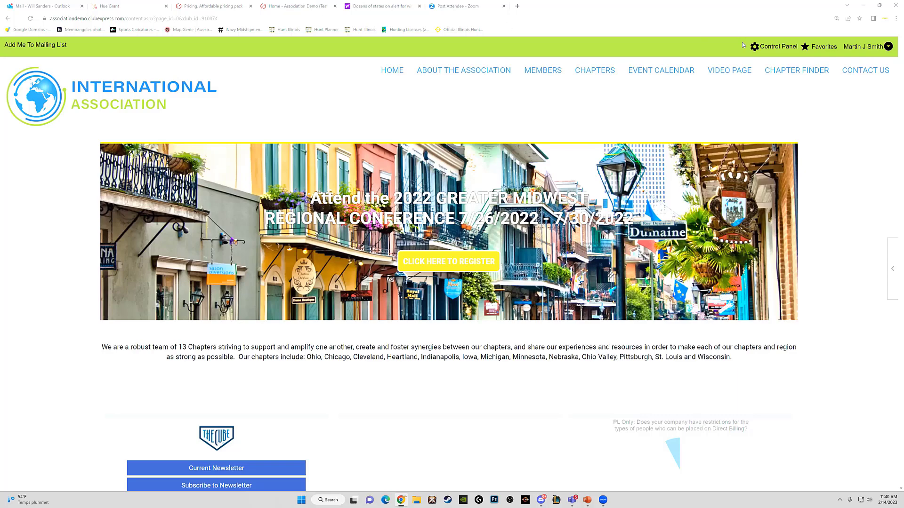
click(776, 47)
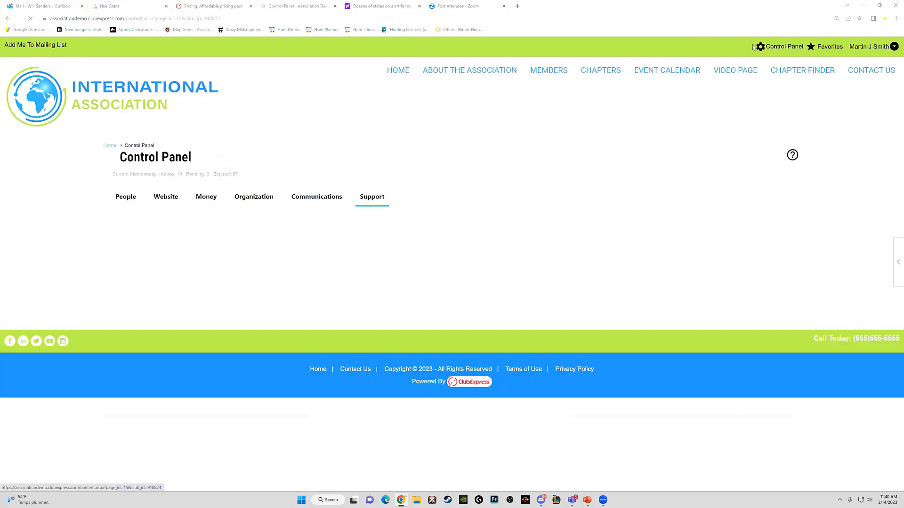
scroll(707, 74, down, 3)
scroll(707, 74, up, 3)
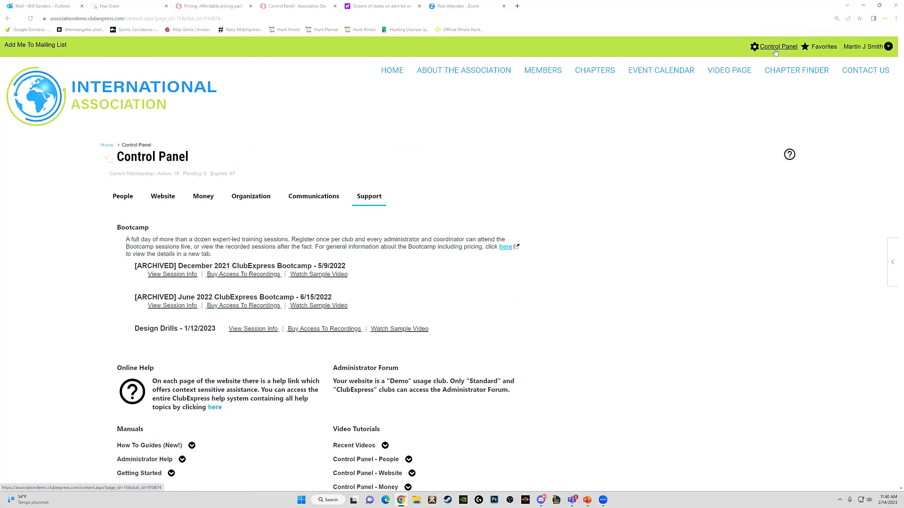
scroll(424, 117, down, 2)
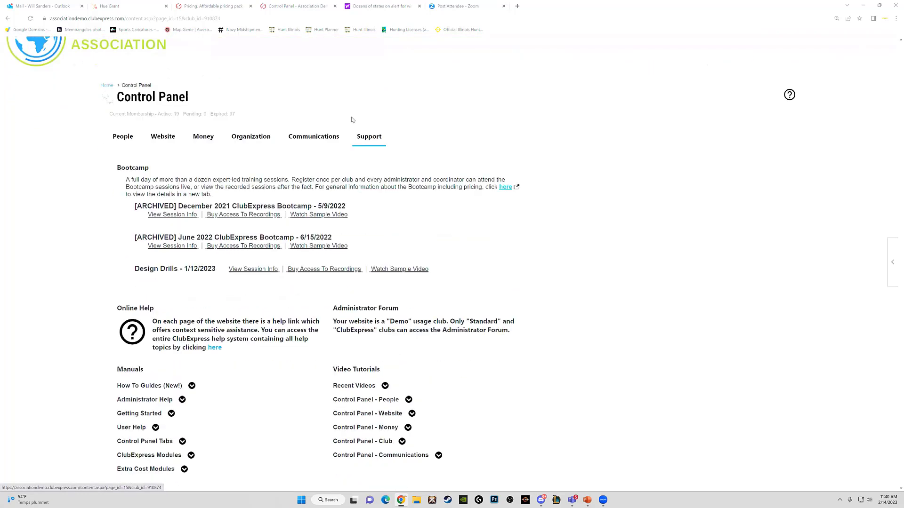
click(254, 128)
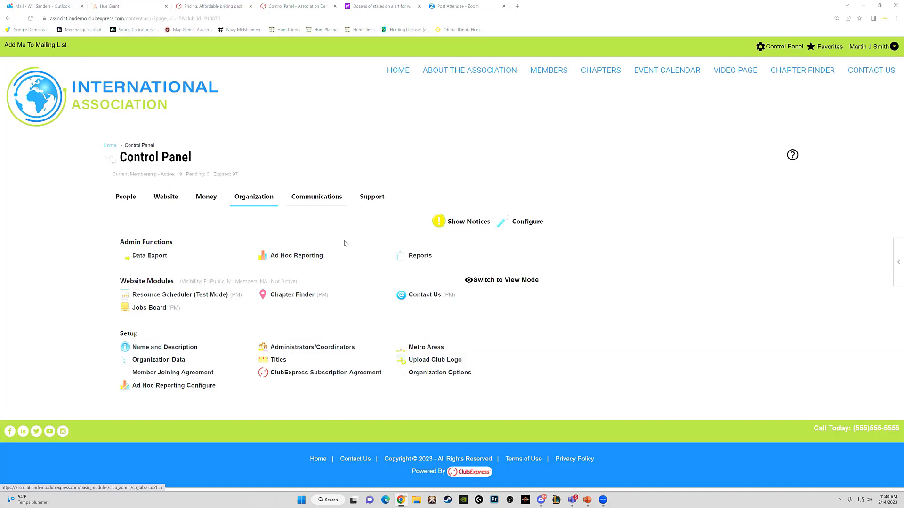
click(298, 351)
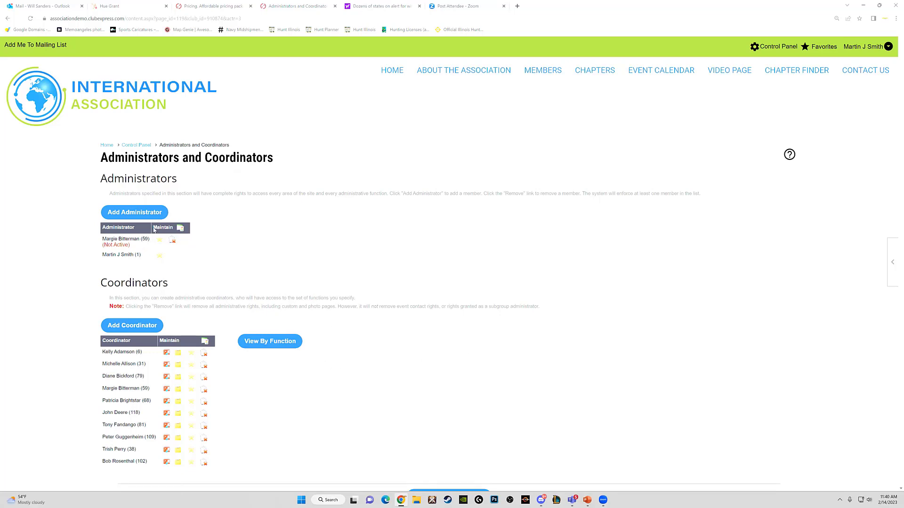
scroll(149, 241, down, 3)
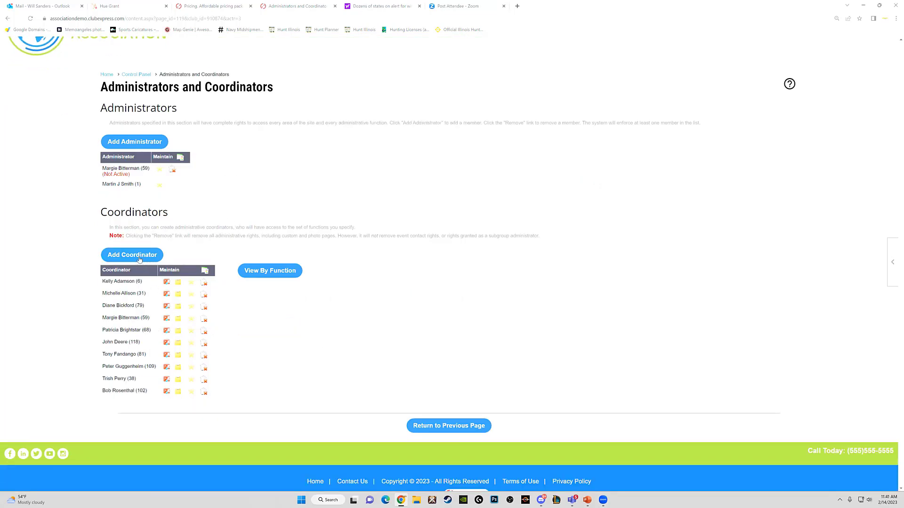
- Review the first coordinator's Assign Coordinator Functions page with all People functions checked
click(164, 286)
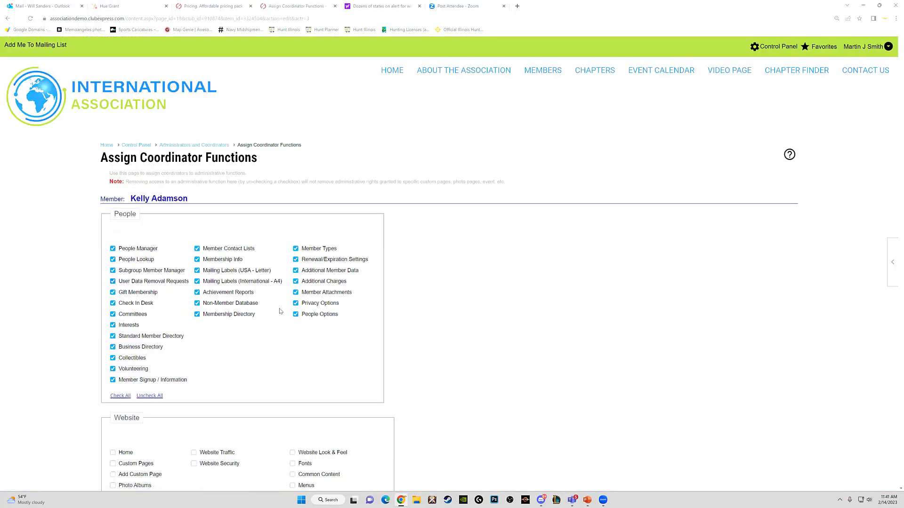
scroll(281, 310, down, 1)
scroll(583, 295, up, 1)
- Show the Control Panel's Communications functions, then switch back to the Payment Processing fees
click(778, 46)
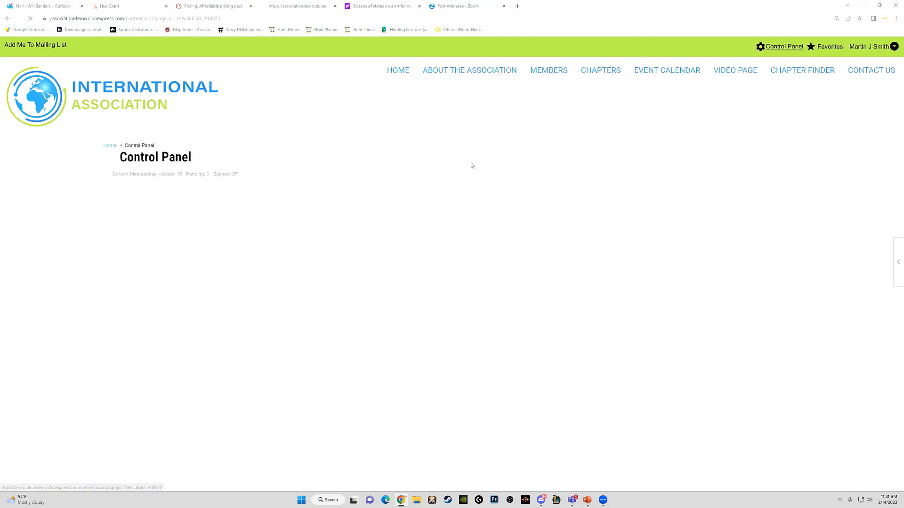
click(320, 202)
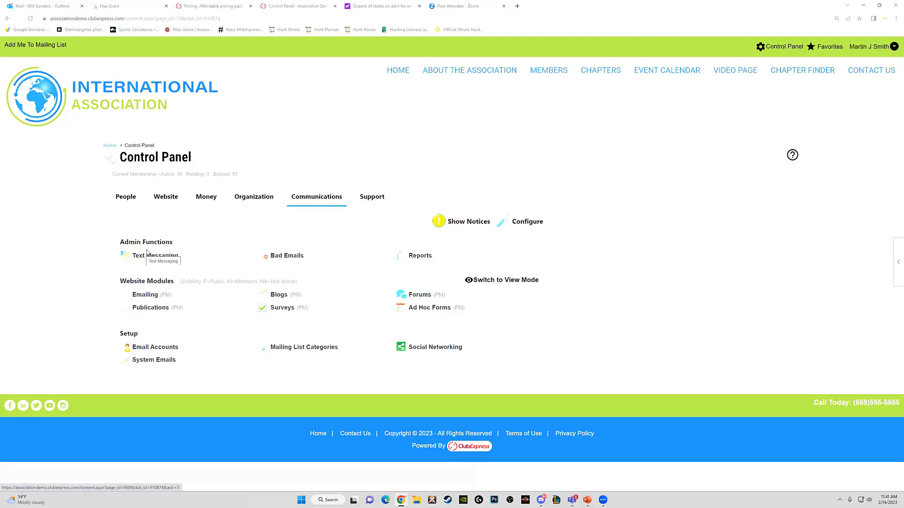
click(209, 7)
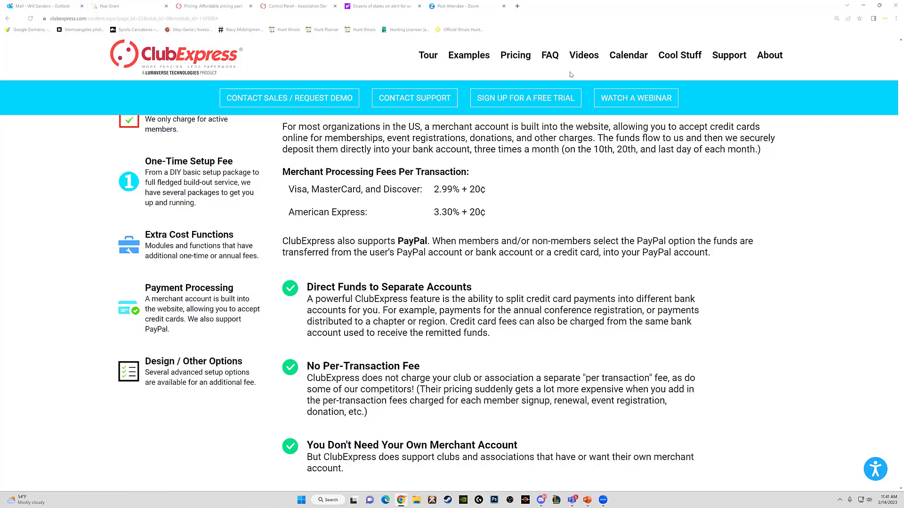
- Browse the Extra Cost Functions add-on modules and their prices, then return to the Control Panel
scroll(204, 254, down, 1)
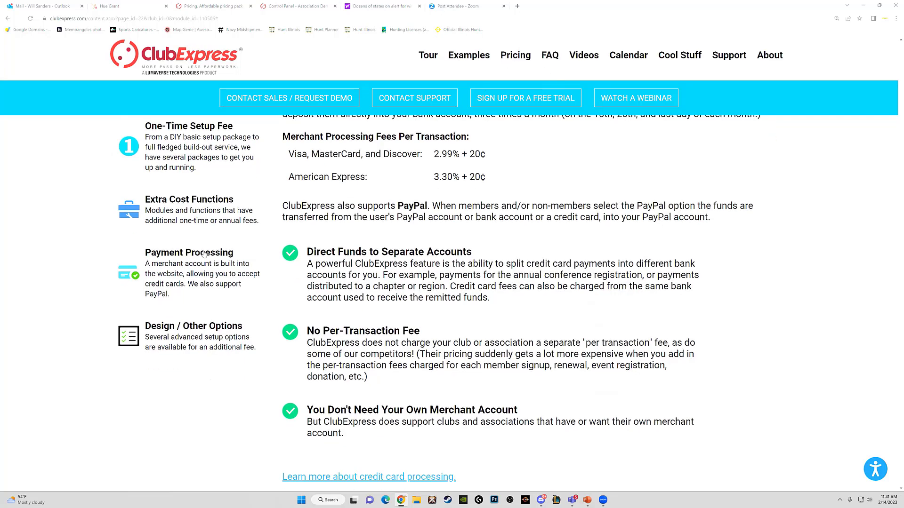
scroll(204, 254, up, 2)
scroll(261, 312, down, 3)
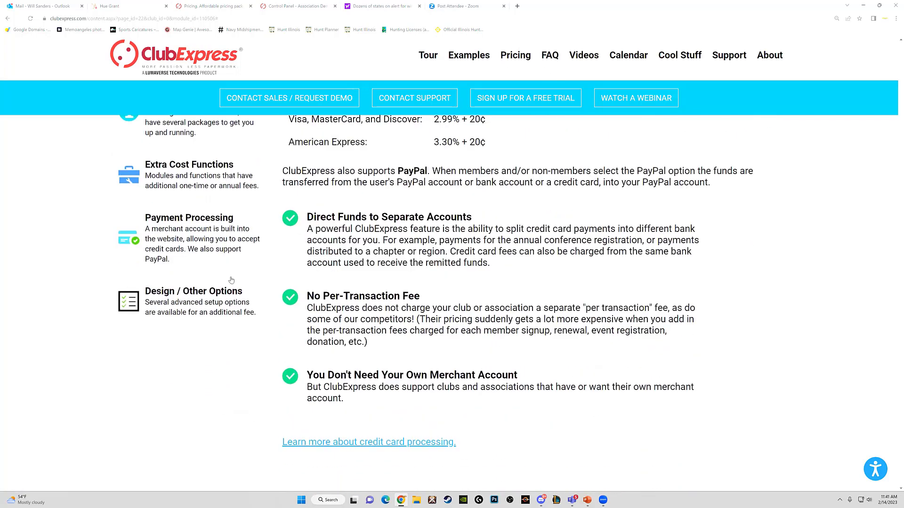
scroll(231, 280, up, 3)
click(188, 270)
scroll(410, 272, down, 3)
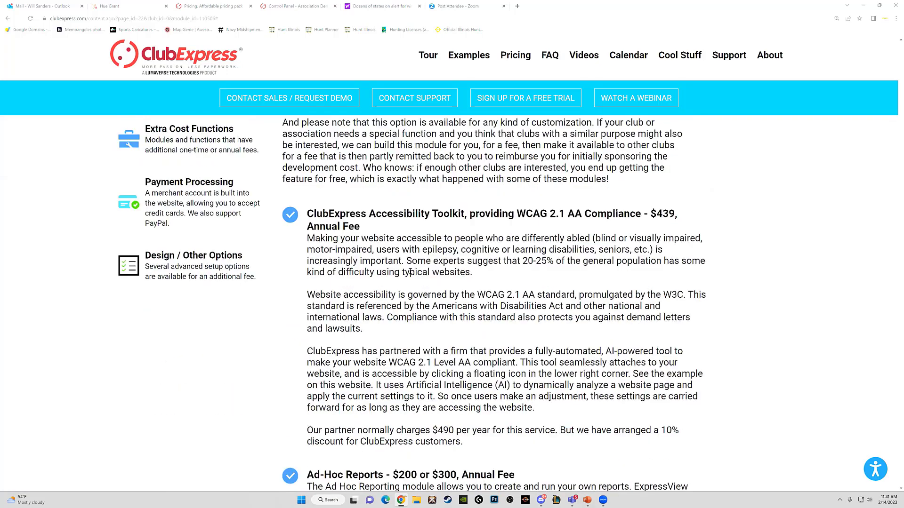
scroll(409, 272, down, 10)
scroll(411, 271, down, 7)
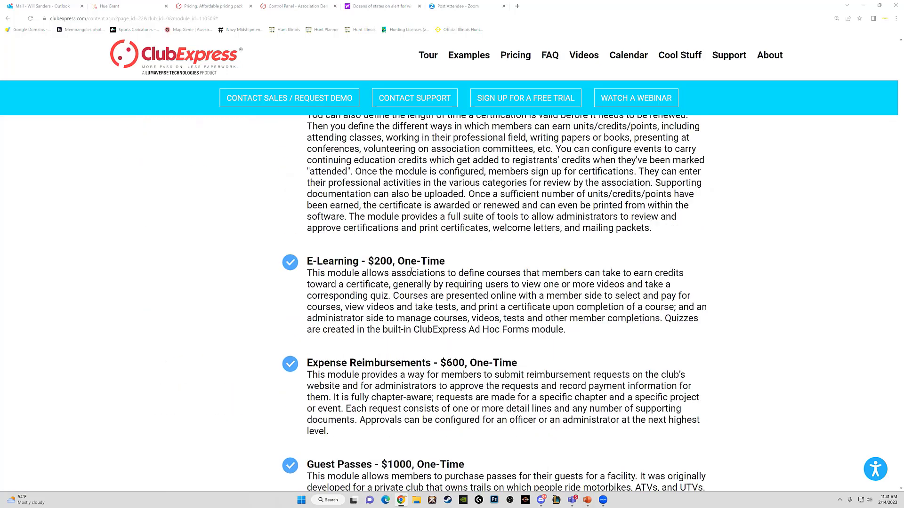
scroll(411, 272, down, 14)
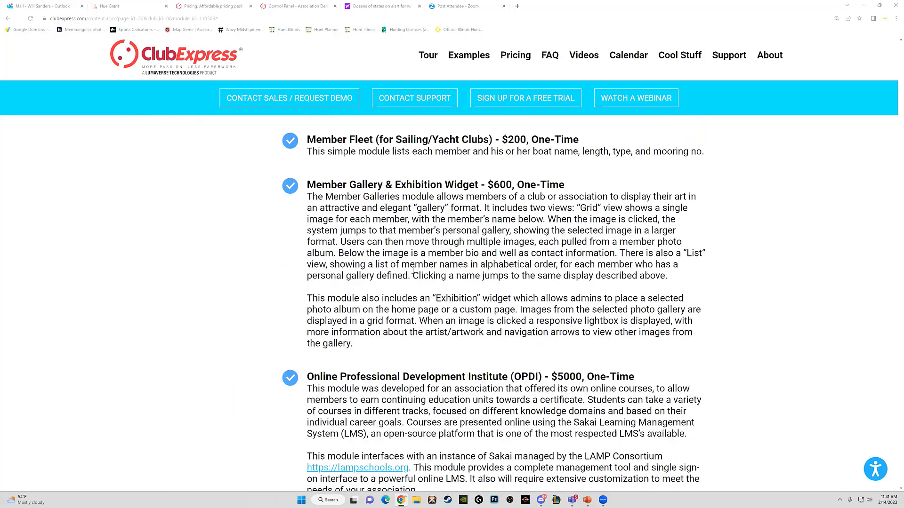
scroll(413, 271, down, 17)
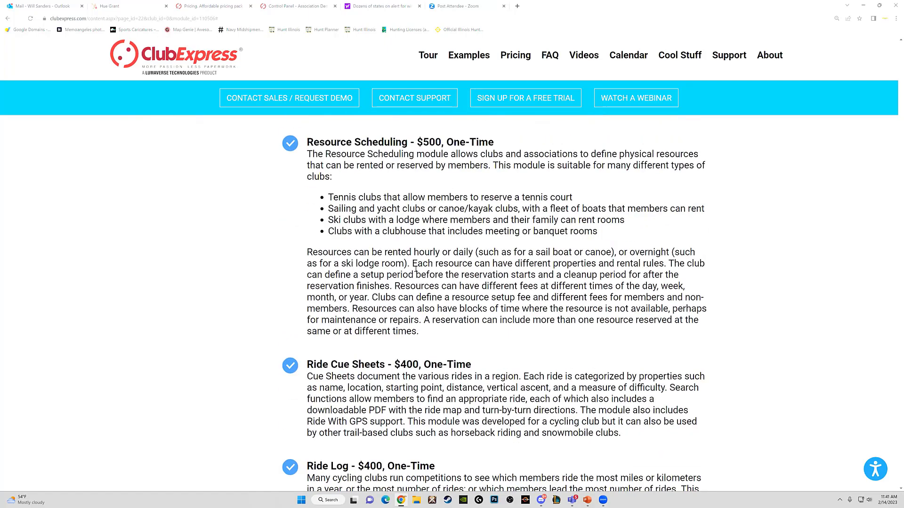
scroll(415, 270, down, 5)
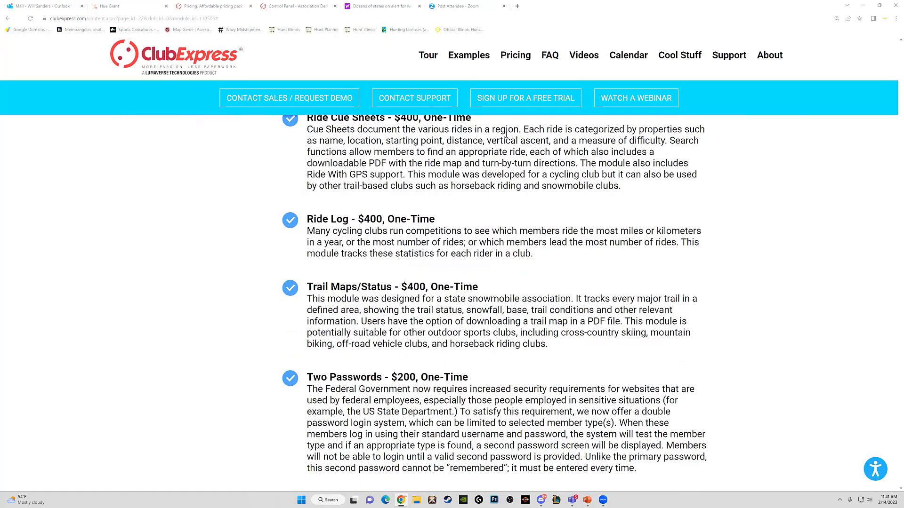
click(305, 8)
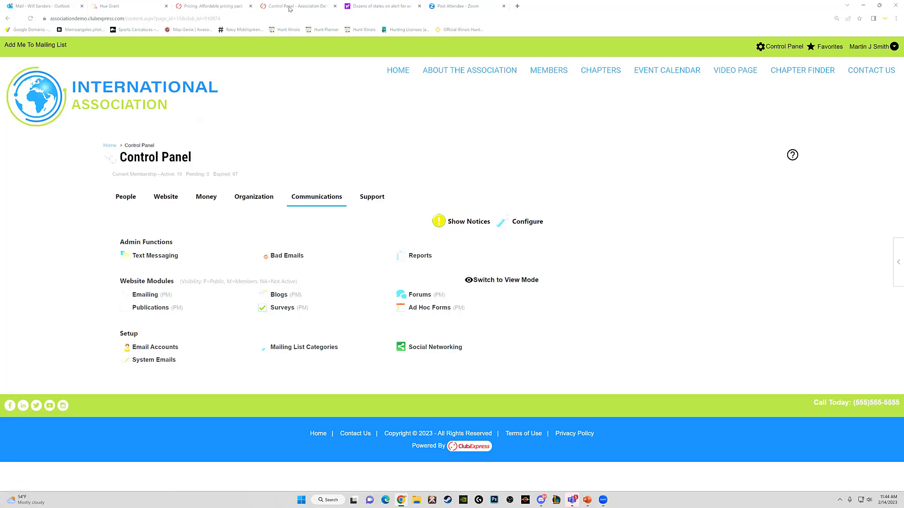
- Close the unrelated Yahoo news tab and switch to the Zoom meeting
click(420, 6)
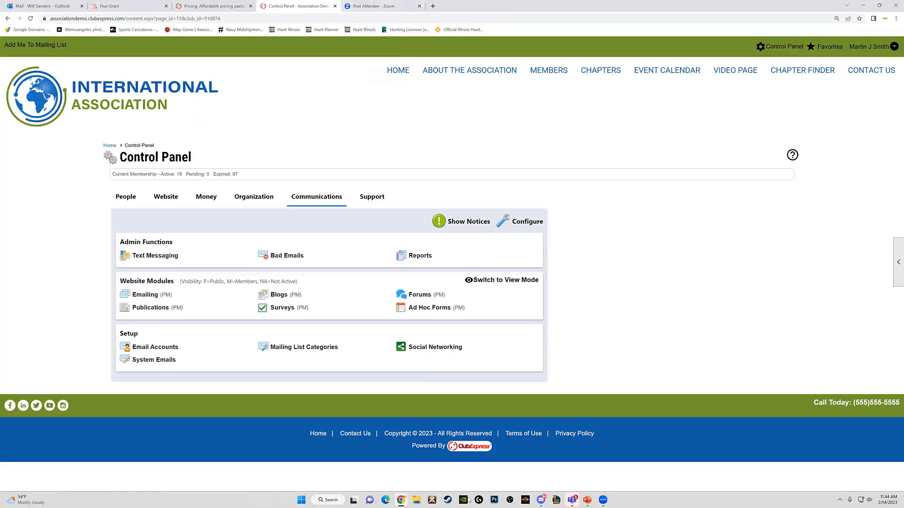
click(602, 500)
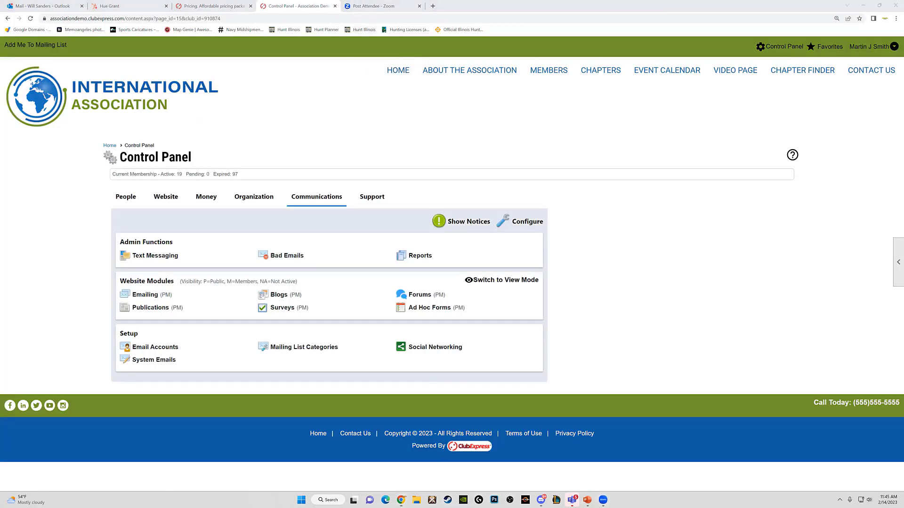